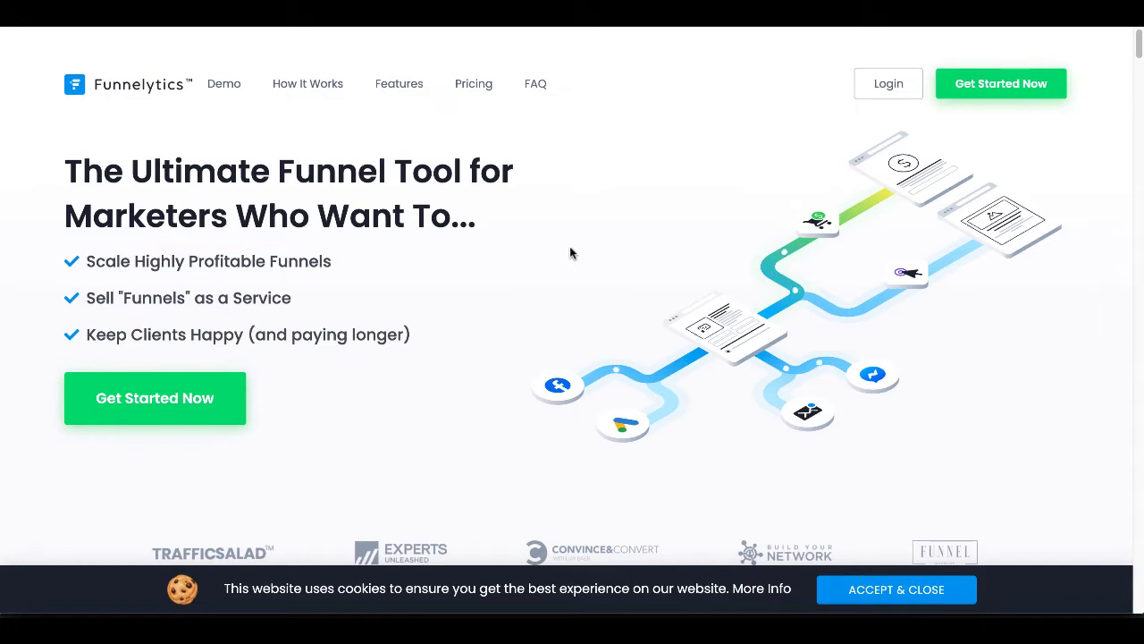
Step: Scroll down the Funnelytics dashboard to reach the new Lead Magnet Funnel's blank canvas
scroll(571, 252, down, 5)
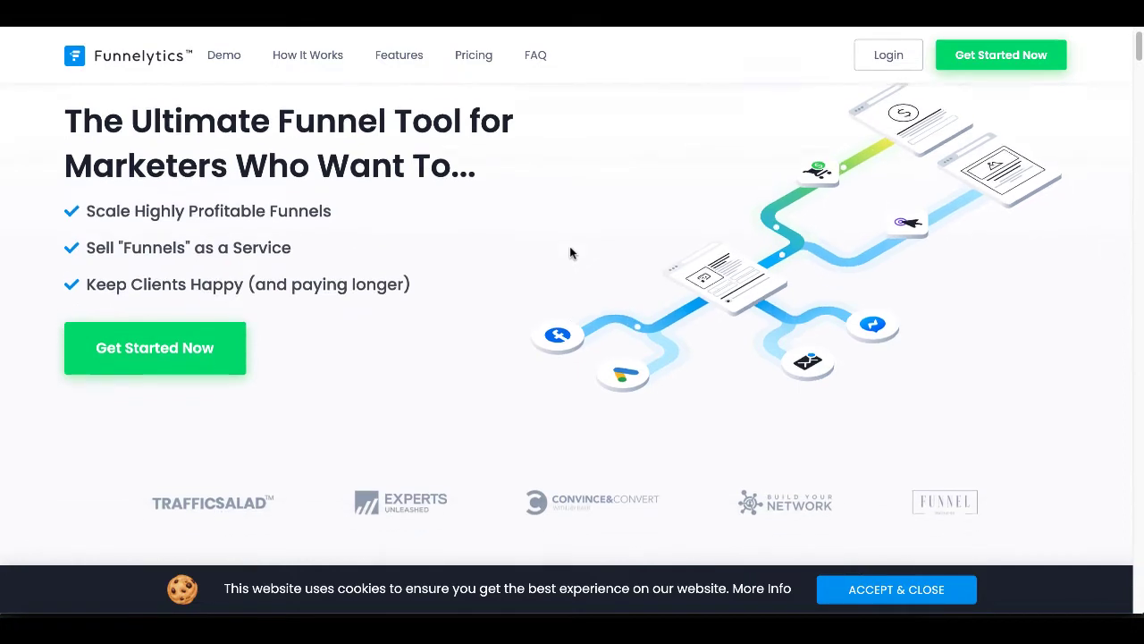
scroll(570, 250, down, 2)
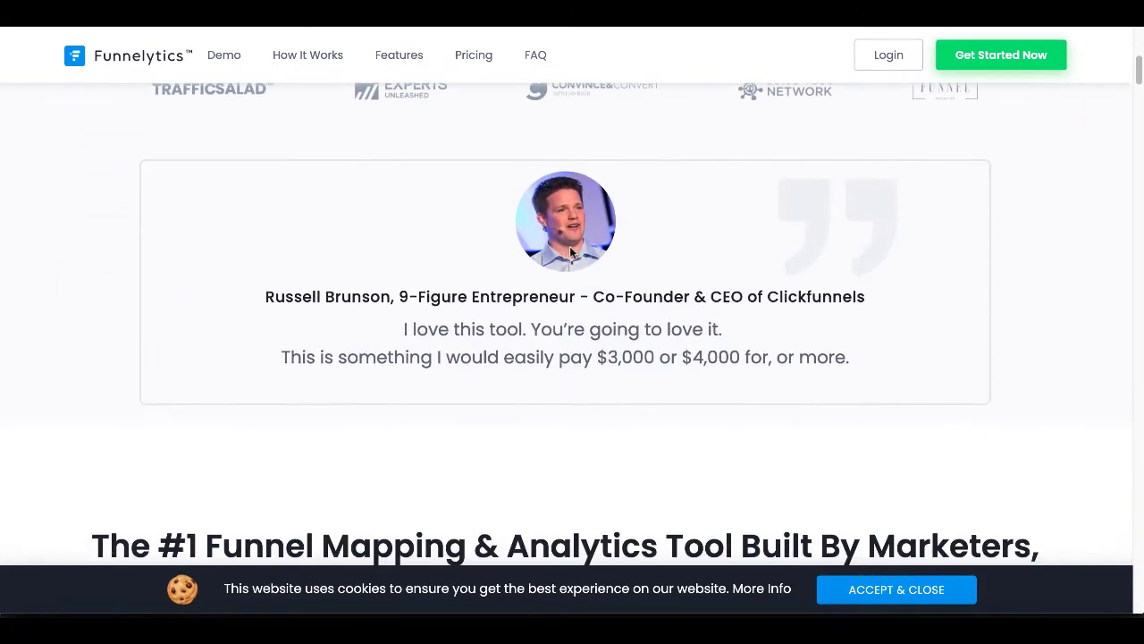
scroll(570, 248, down, 3)
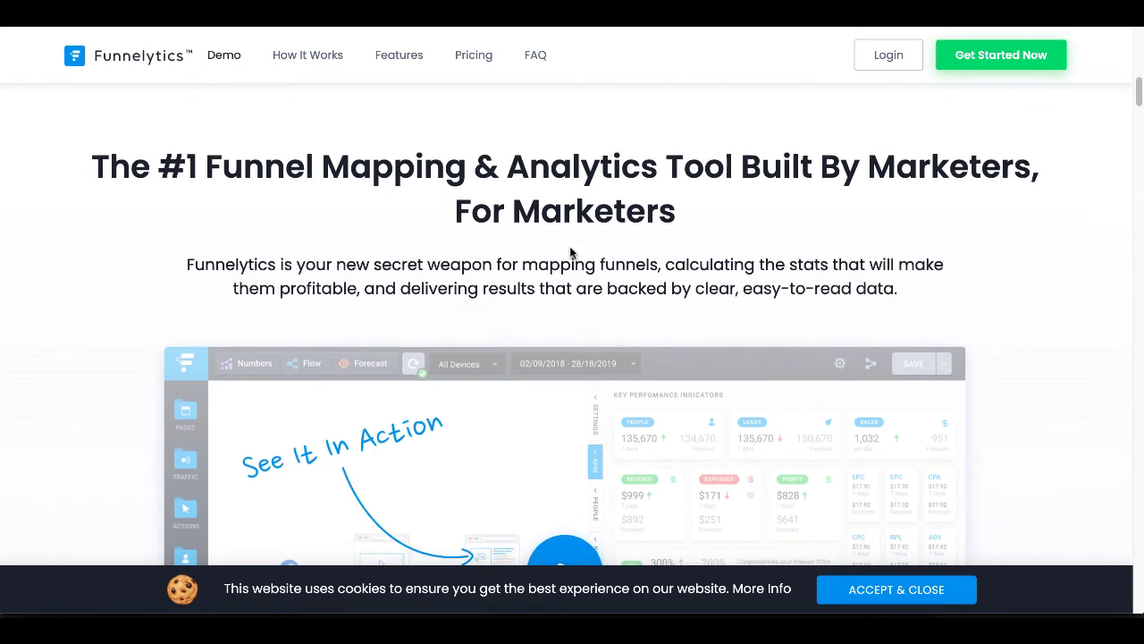
scroll(570, 253, down, 2)
scroll(572, 254, down, 1)
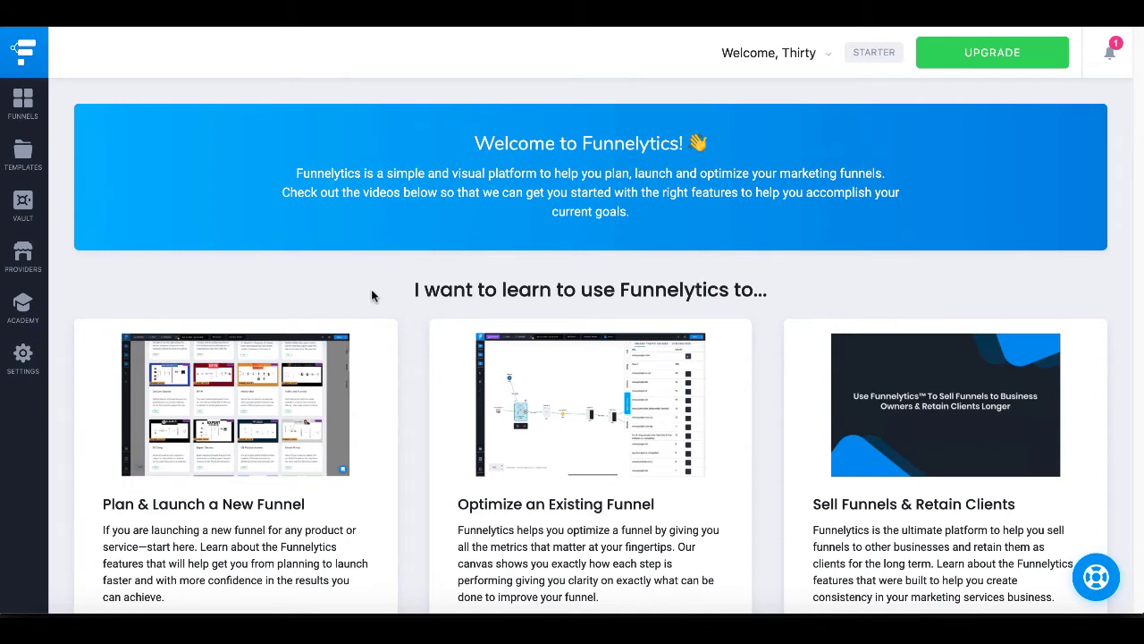
scroll(371, 295, down, 1)
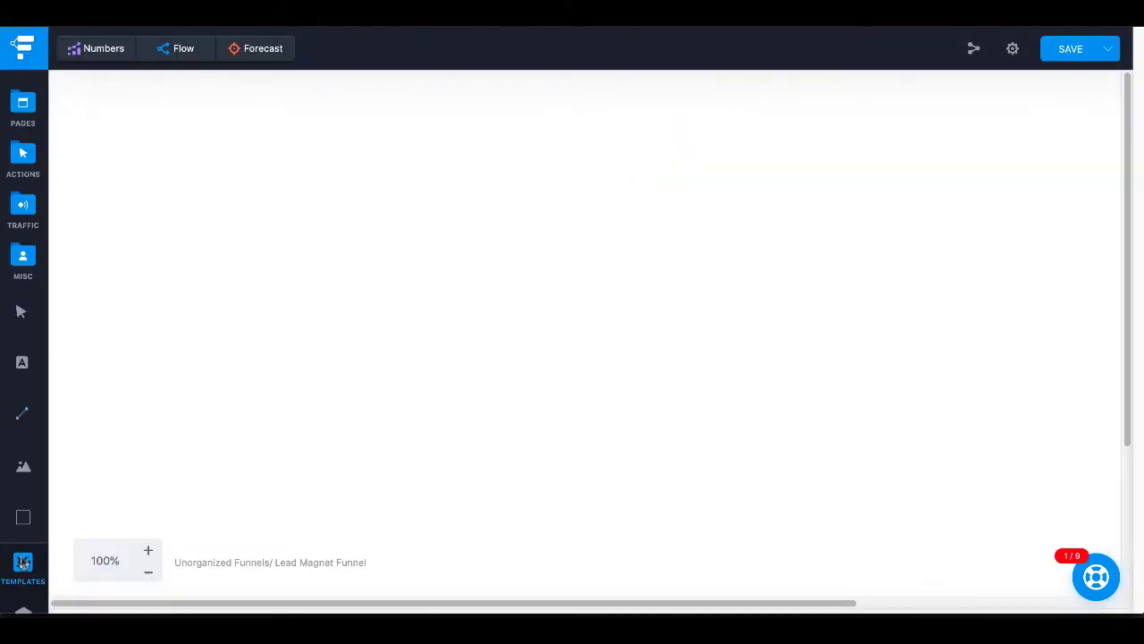
Step: Add the free Lead Magnet Funnel template (opt-in, thank-you, download page, emails) to the canvas
click(23, 562)
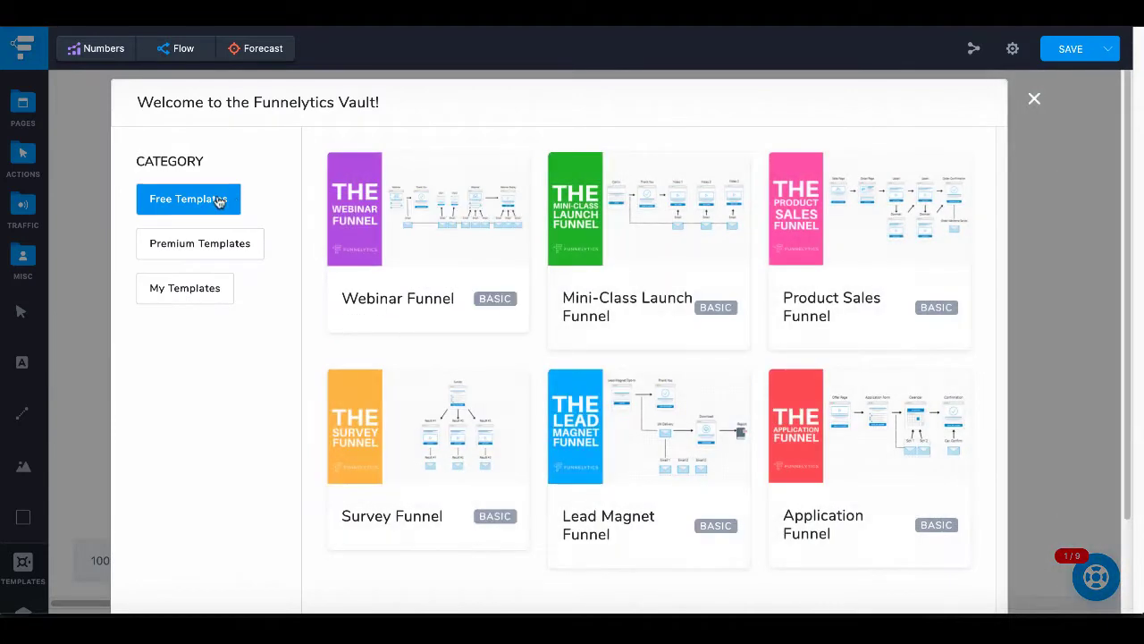
mouse_move(648, 284)
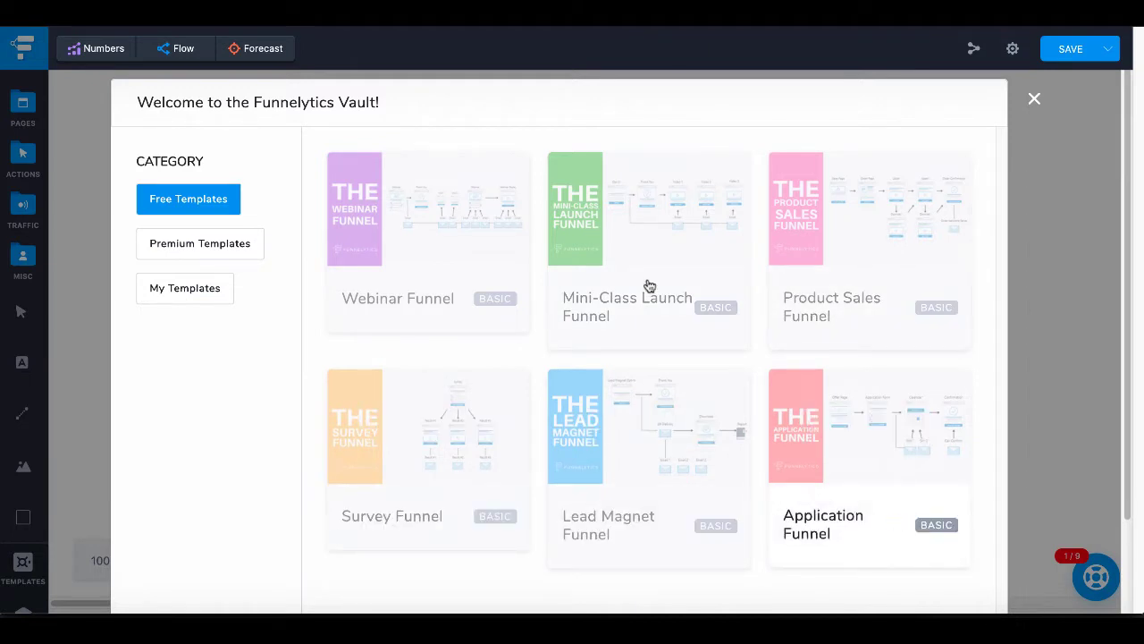
mouse_move(647, 434)
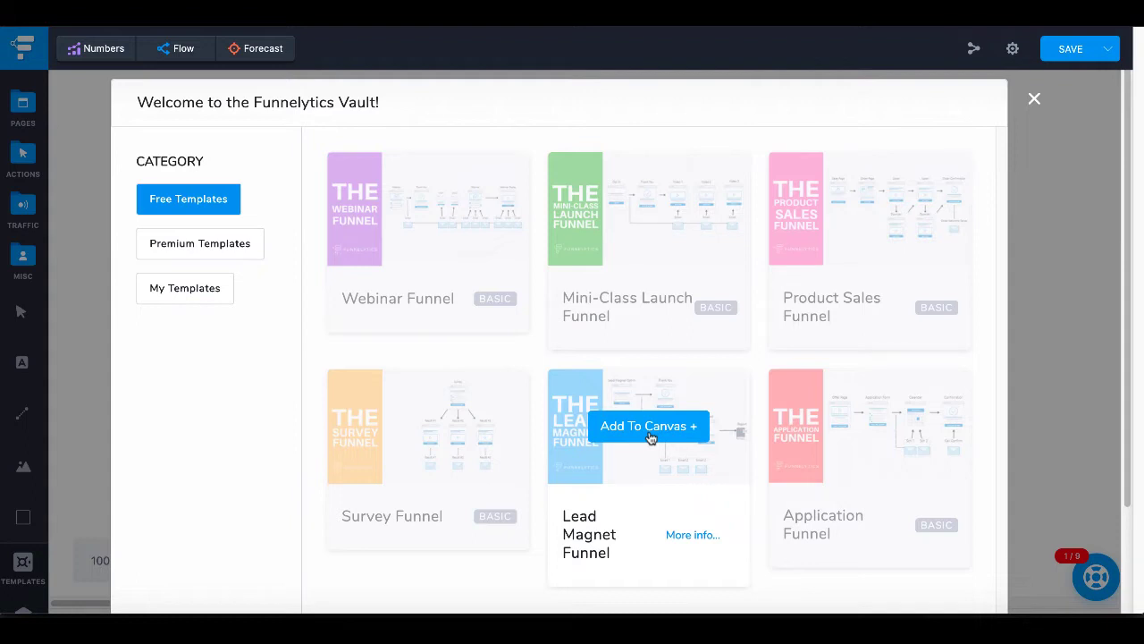
click(649, 435)
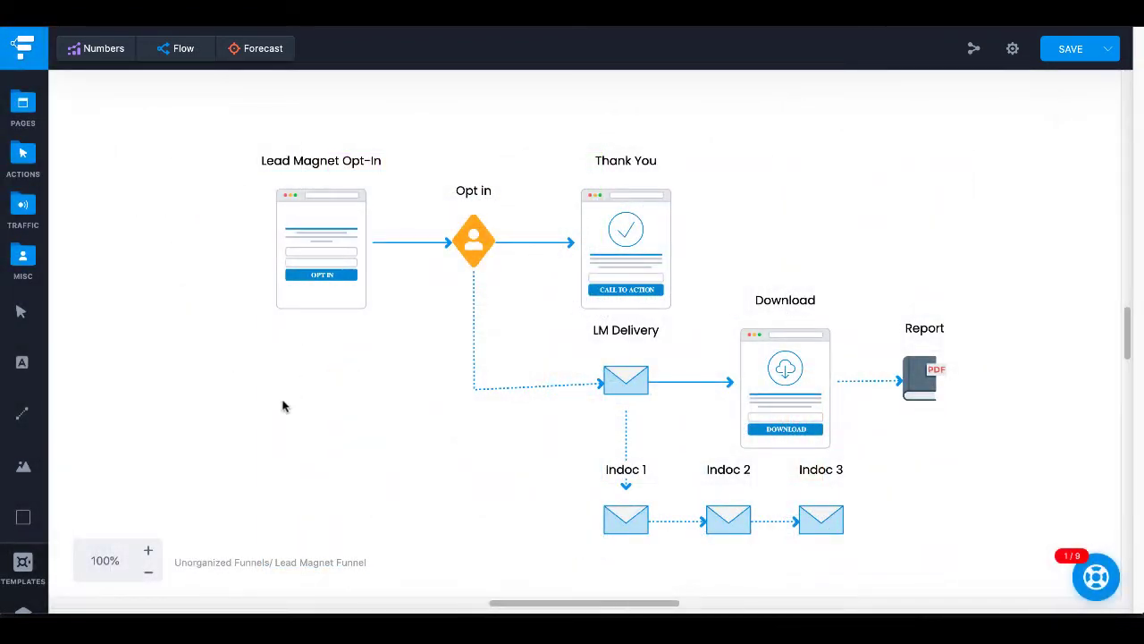
Step: Zoom the funnel map to 120% and shift the Lead Magnet Opt-In page slightly
click(149, 549)
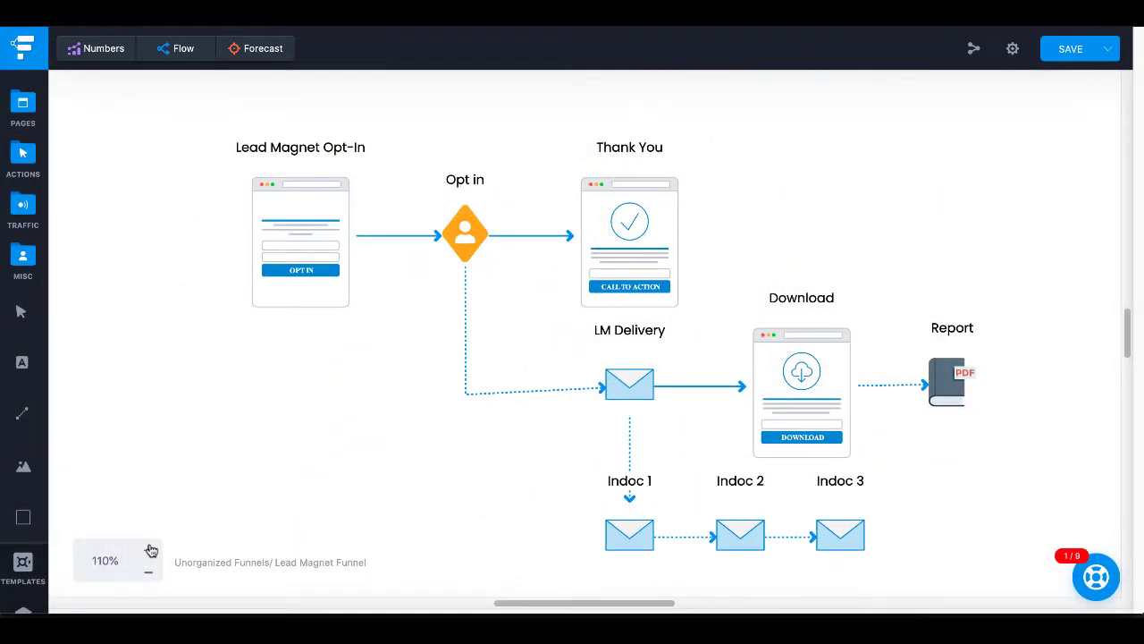
click(149, 550)
mouse_move(263, 283)
mouse_down()
mouse_move(189, 241)
mouse_move(170, 268)
mouse_move(225, 294)
mouse_move(243, 283)
mouse_move(234, 265)
mouse_move(194, 247)
mouse_move(260, 278)
mouse_up()
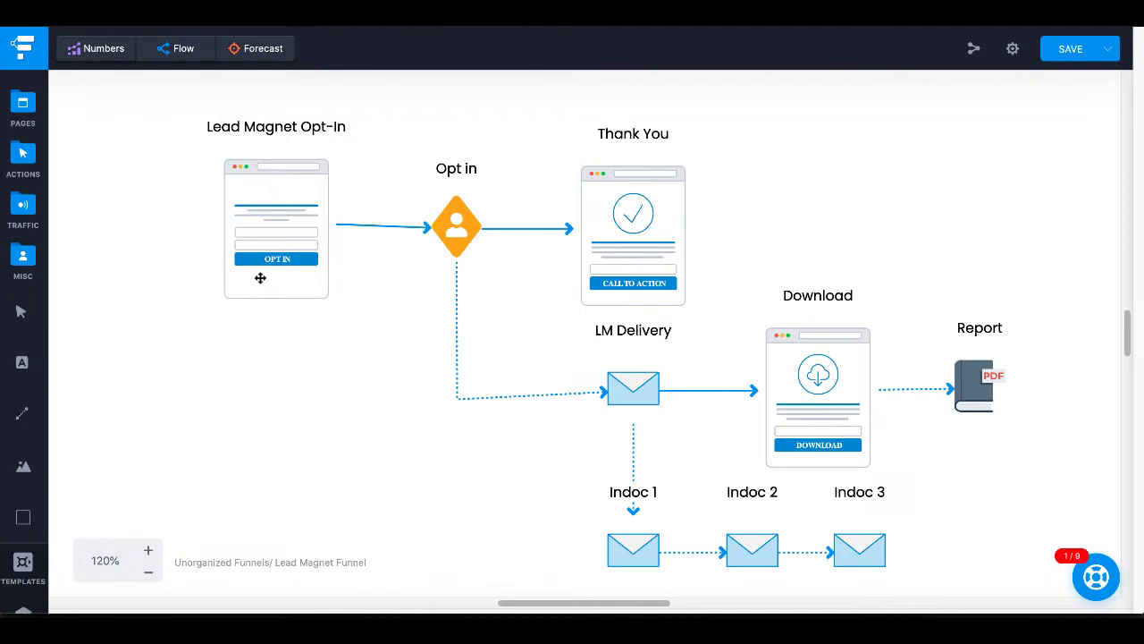
click(260, 278)
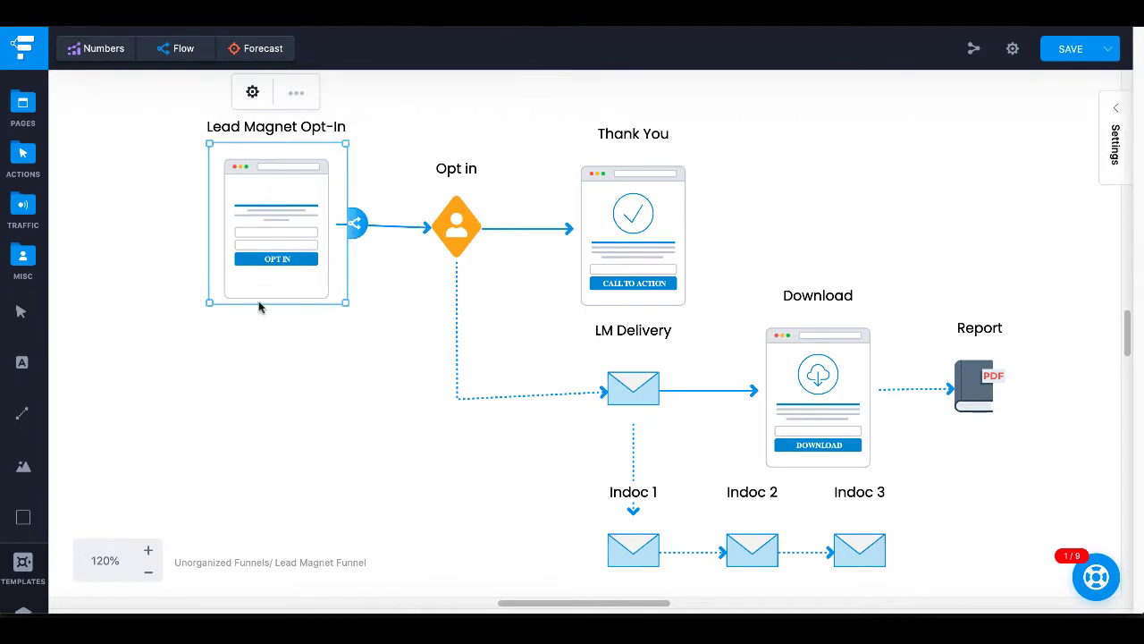
click(340, 347)
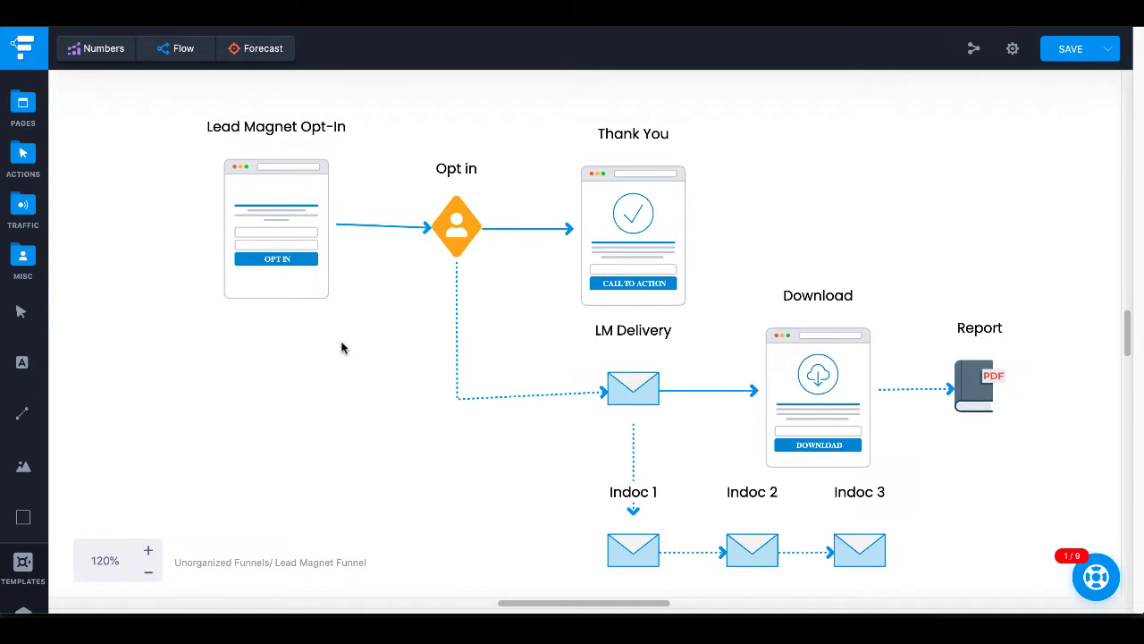
Step: Realign the Opt-In, Thank You and Download page nodes into a tidier layout
mouse_move(304, 214)
mouse_down()
mouse_move(278, 186)
mouse_move(303, 214)
mouse_up()
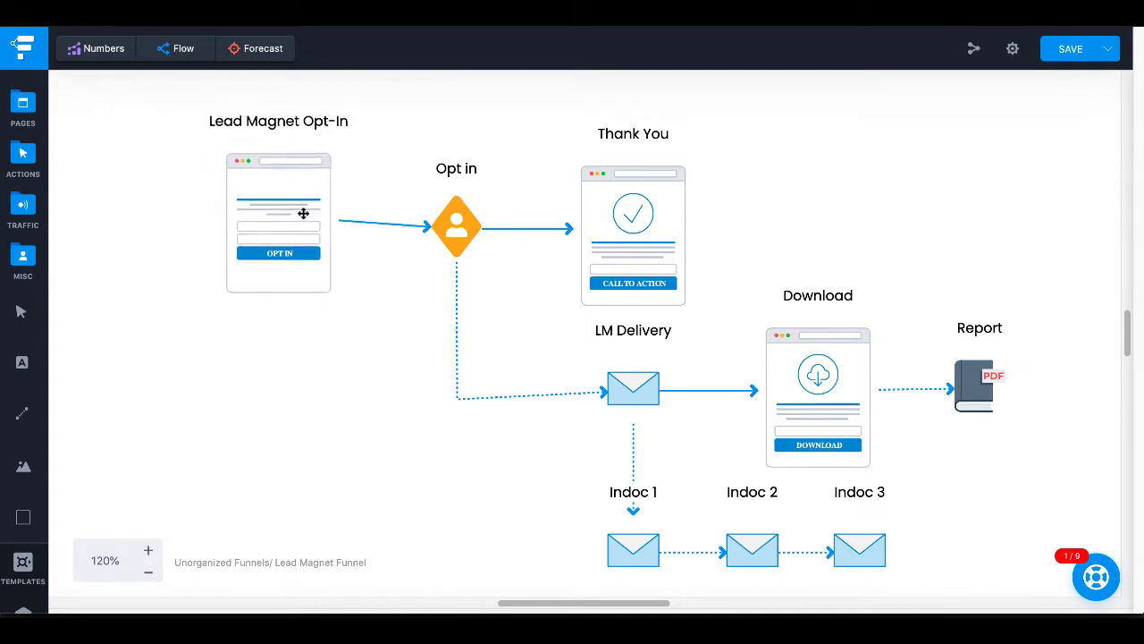
drag(627, 212, 605, 194)
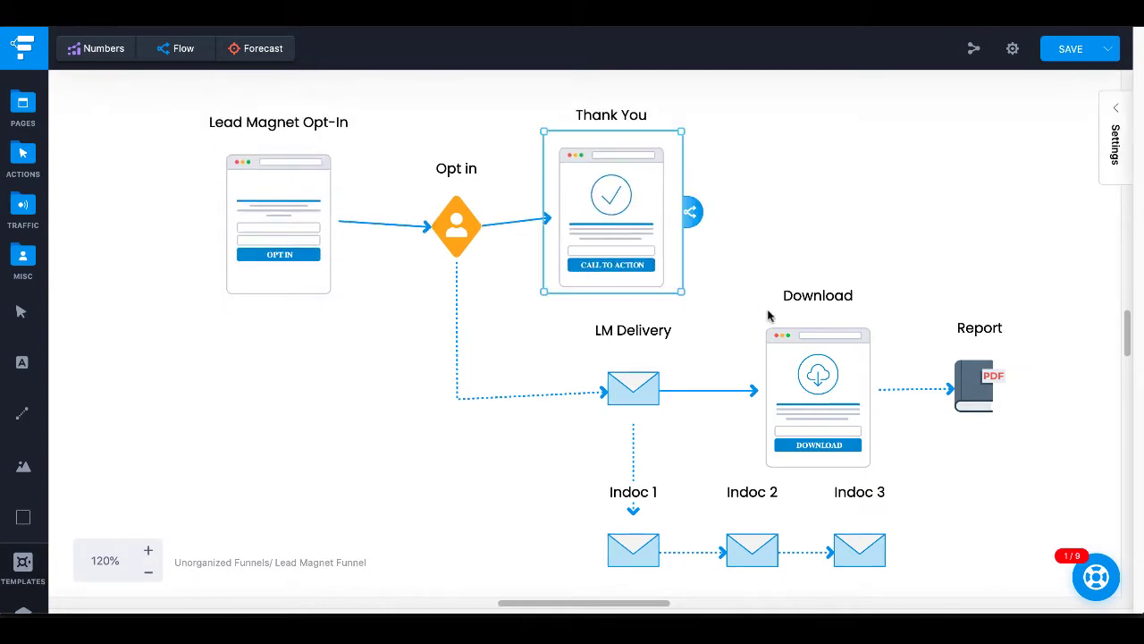
mouse_move(786, 335)
mouse_down()
mouse_move(788, 320)
mouse_move(782, 330)
mouse_up()
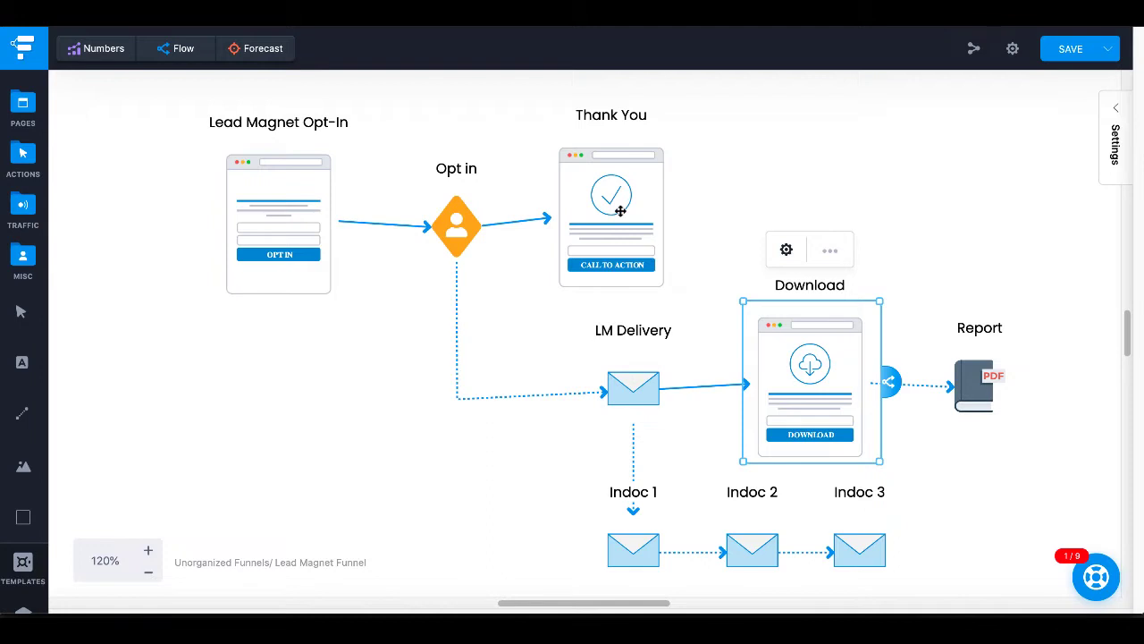
mouse_move(281, 191)
mouse_down()
mouse_move(274, 171)
mouse_move(278, 185)
mouse_up()
drag(621, 220, 662, 190)
drag(799, 342, 824, 329)
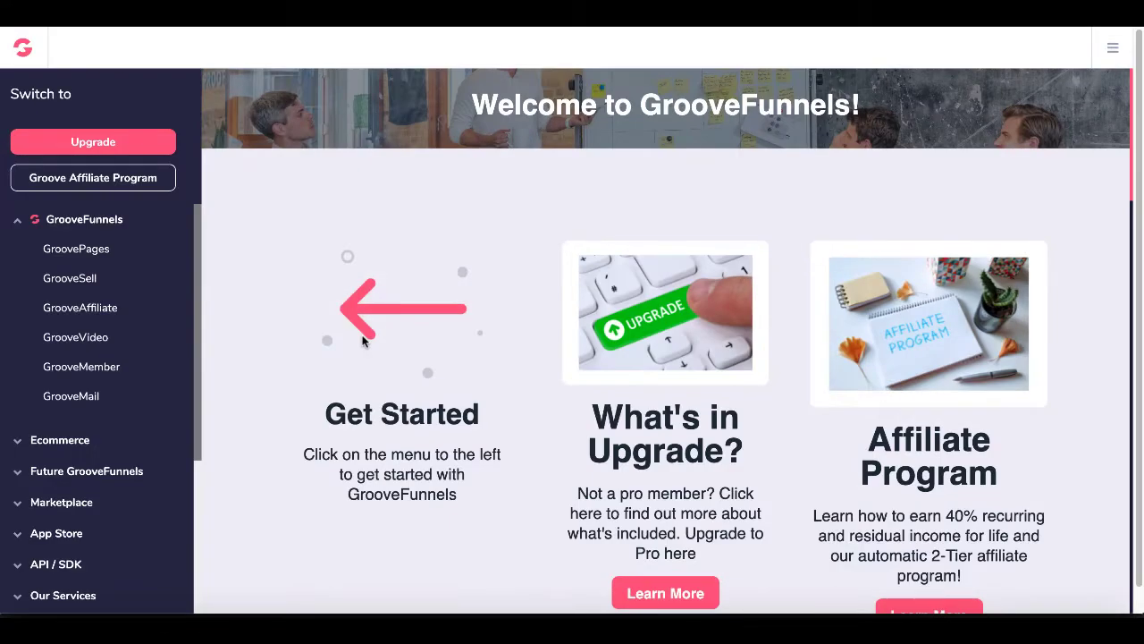
Step: Create a new GroovePages site from the EBook Landing Page template
click(96, 255)
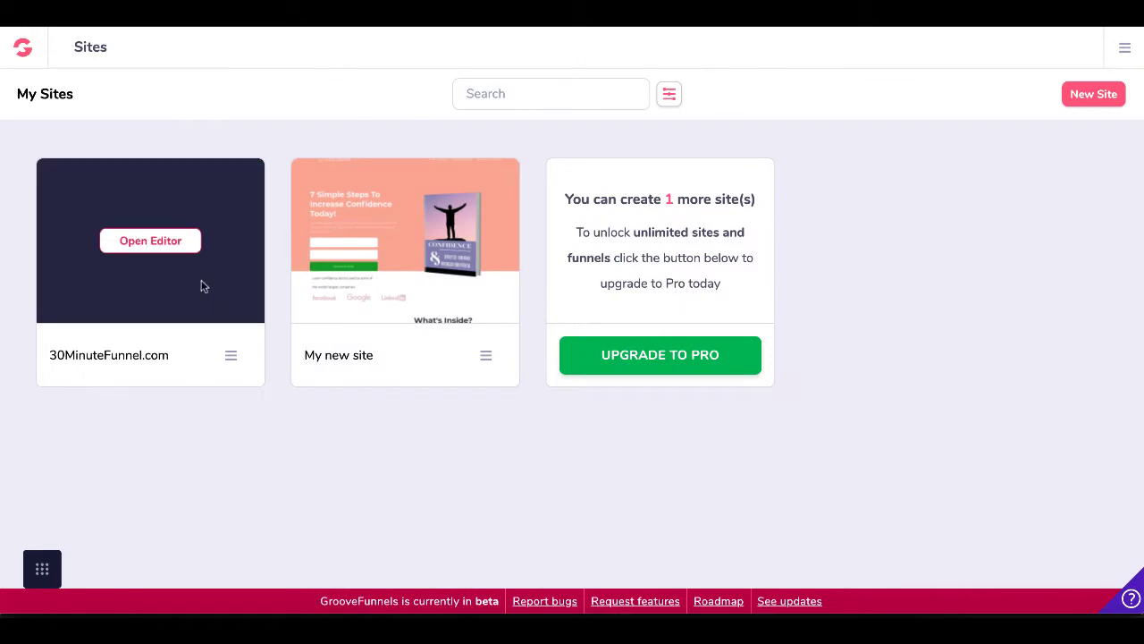
mouse_move(452, 296)
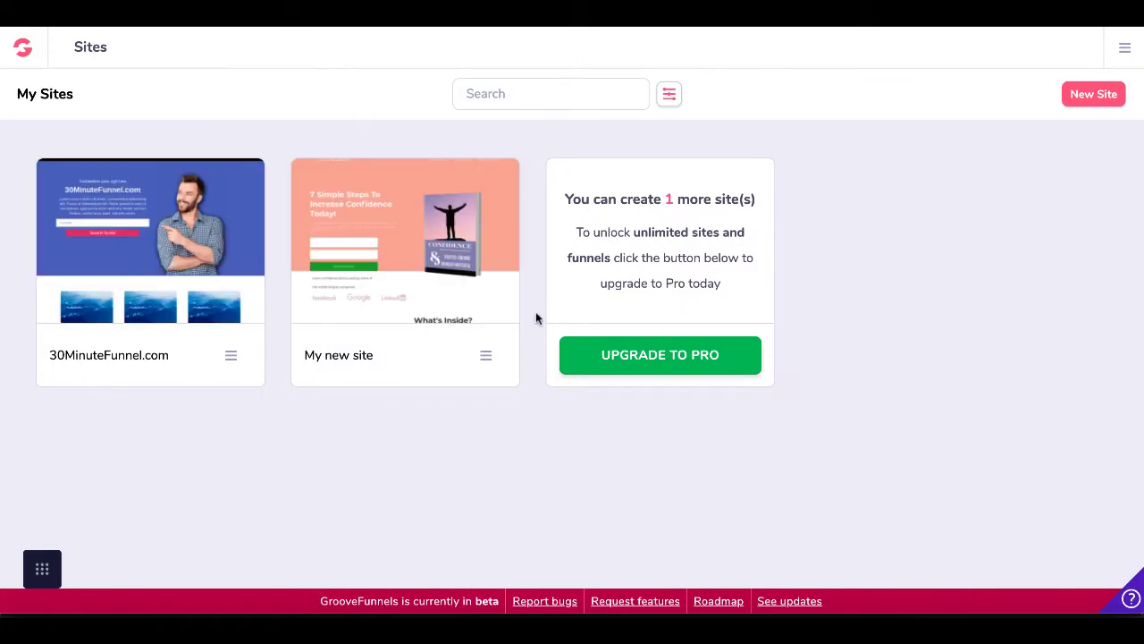
click(1091, 97)
click(113, 373)
scroll(278, 388, down, 2)
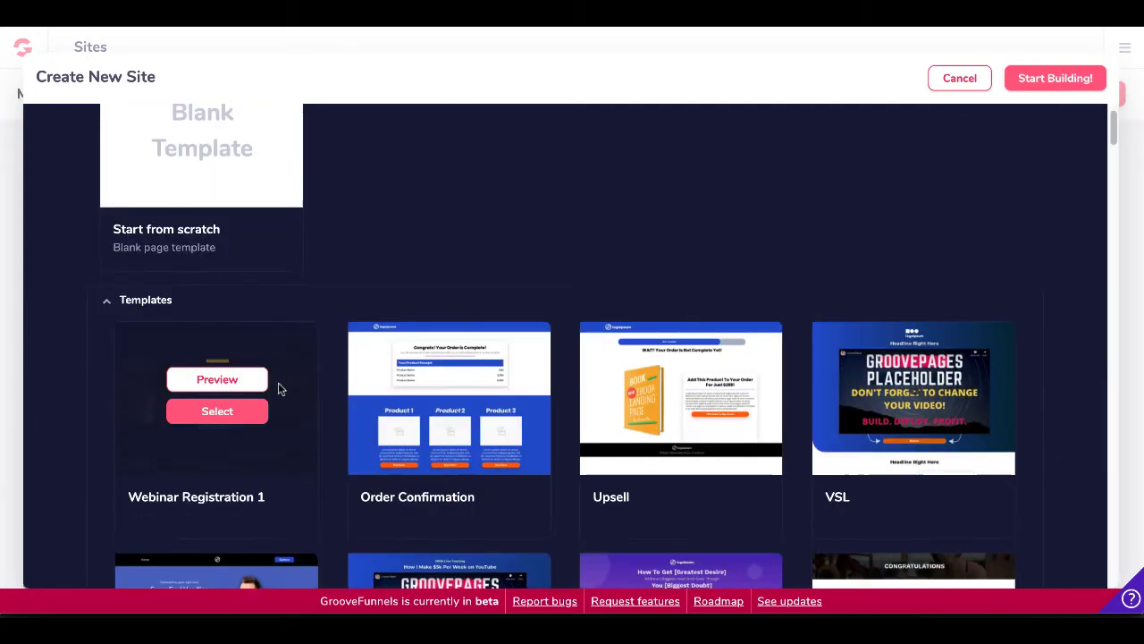
scroll(278, 388, down, 5)
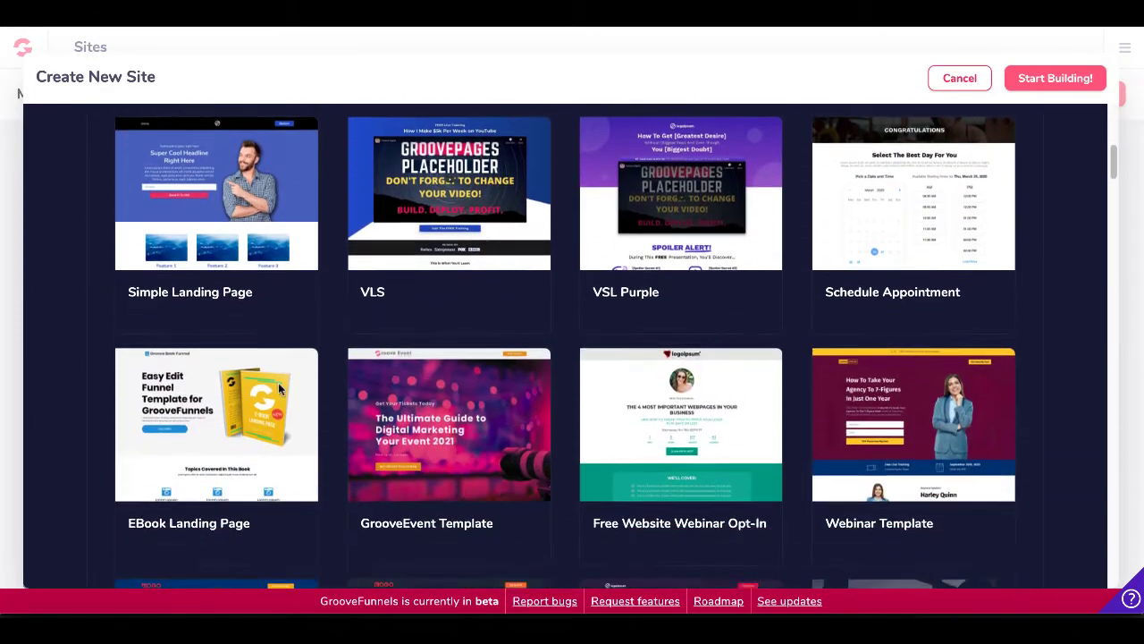
scroll(278, 381, down, 1)
click(223, 394)
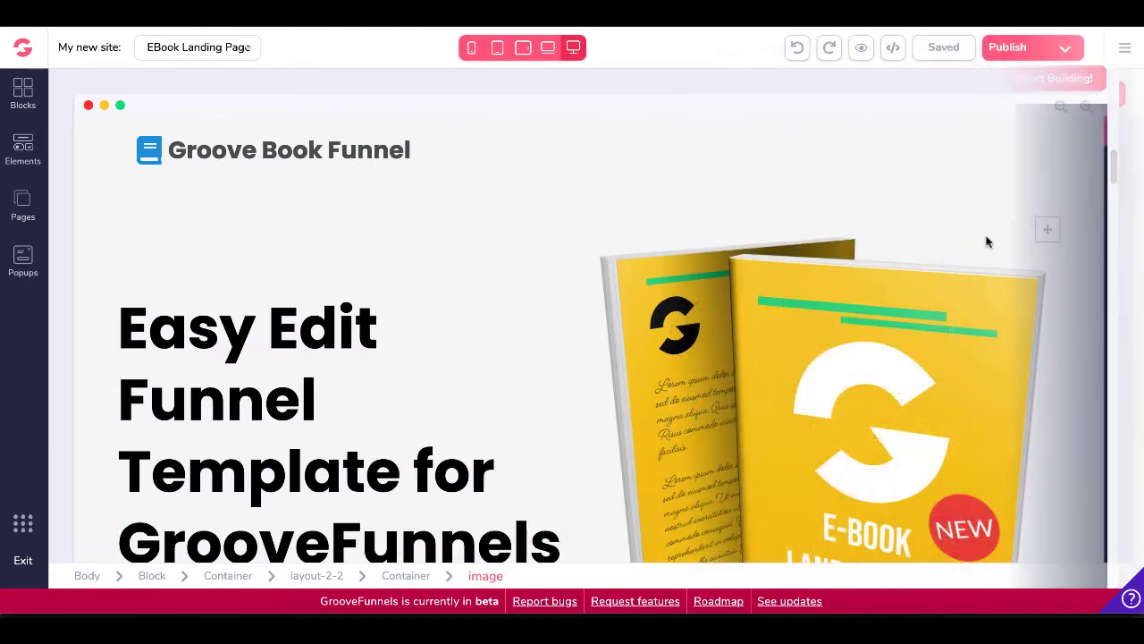
Step: Rename the site to 'Affiliate Offer X' in the site settings
click(1125, 51)
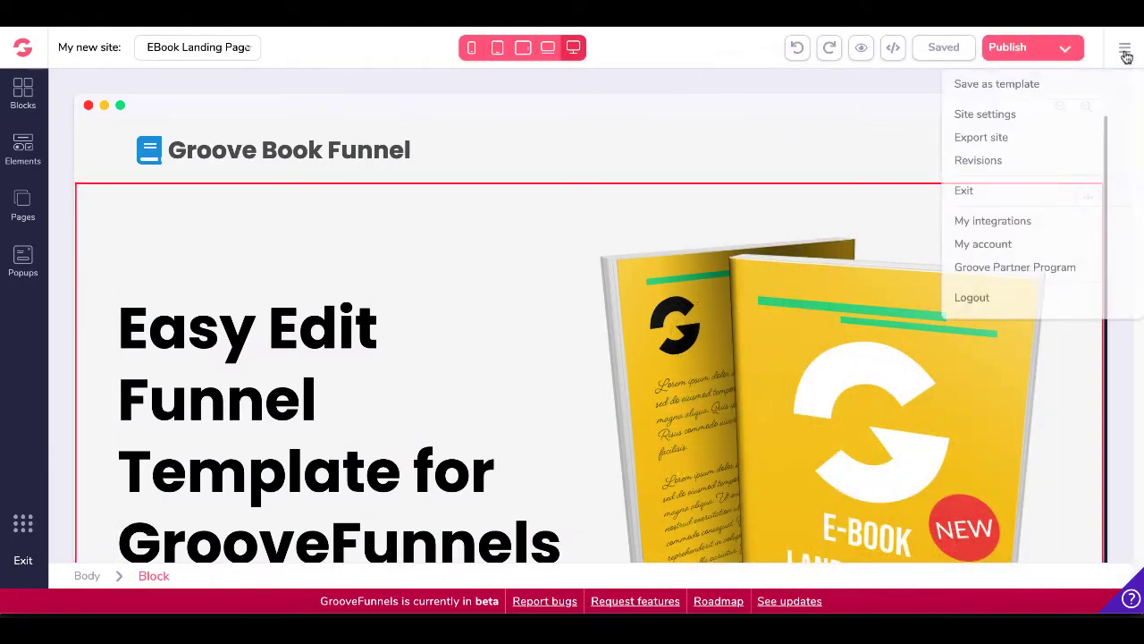
click(991, 116)
triple_click(955, 172)
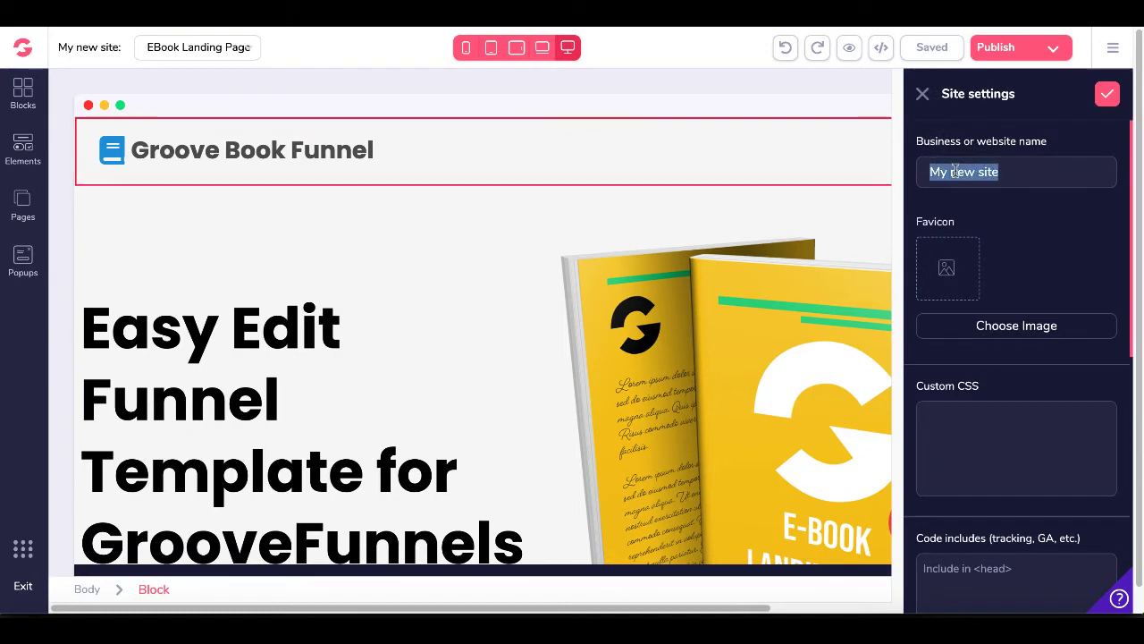
text(Affiliate)
key(BackSpace)
key(BackSpace)
text(te Offer X)
click(1107, 94)
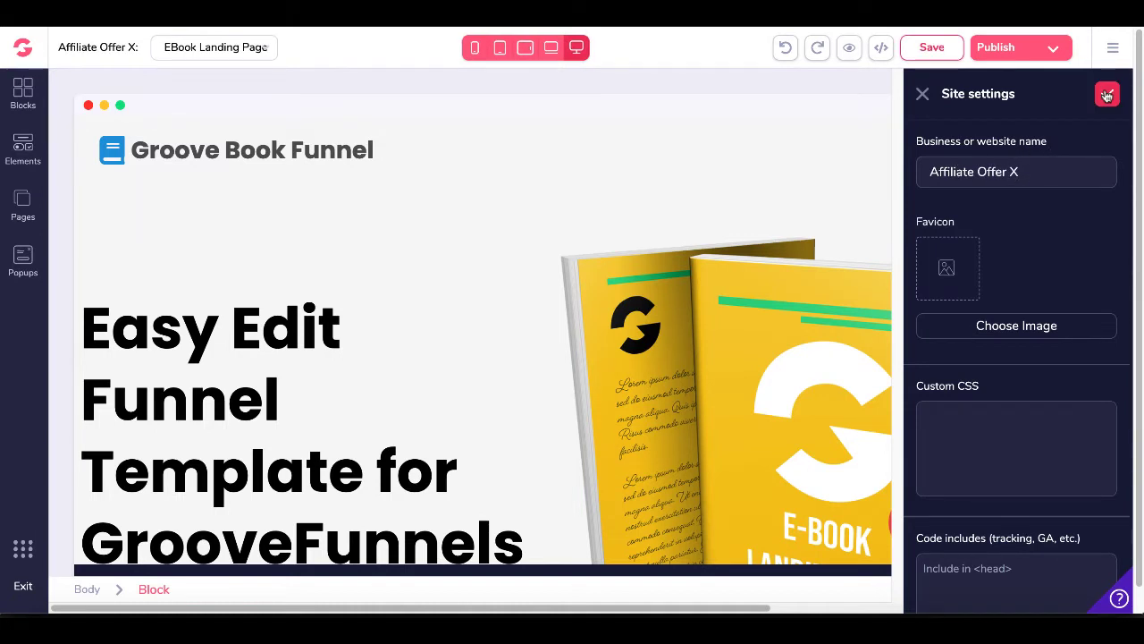
Step: Rename the EBook Landing Page to 'Lead Magnet Page' in its page settings
click(332, 237)
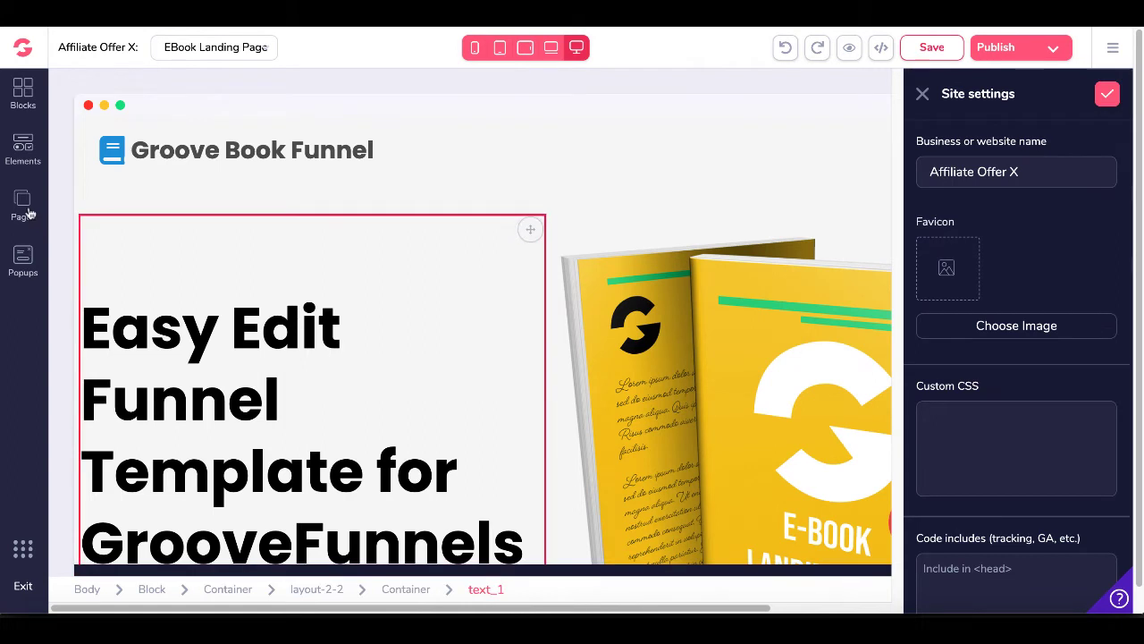
click(28, 213)
click(243, 187)
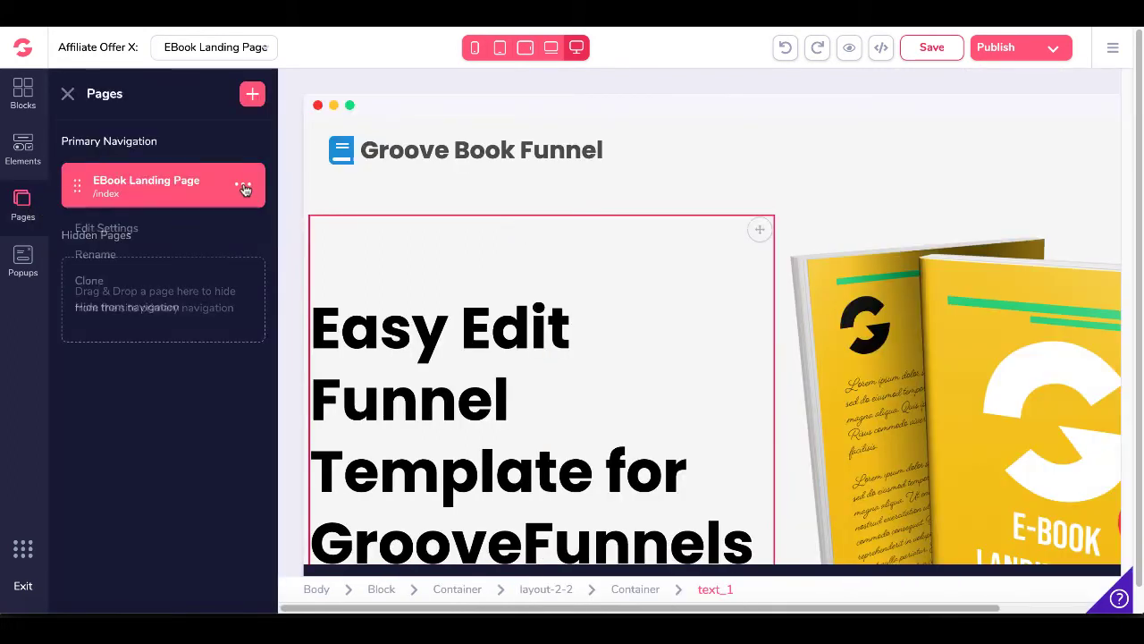
click(133, 228)
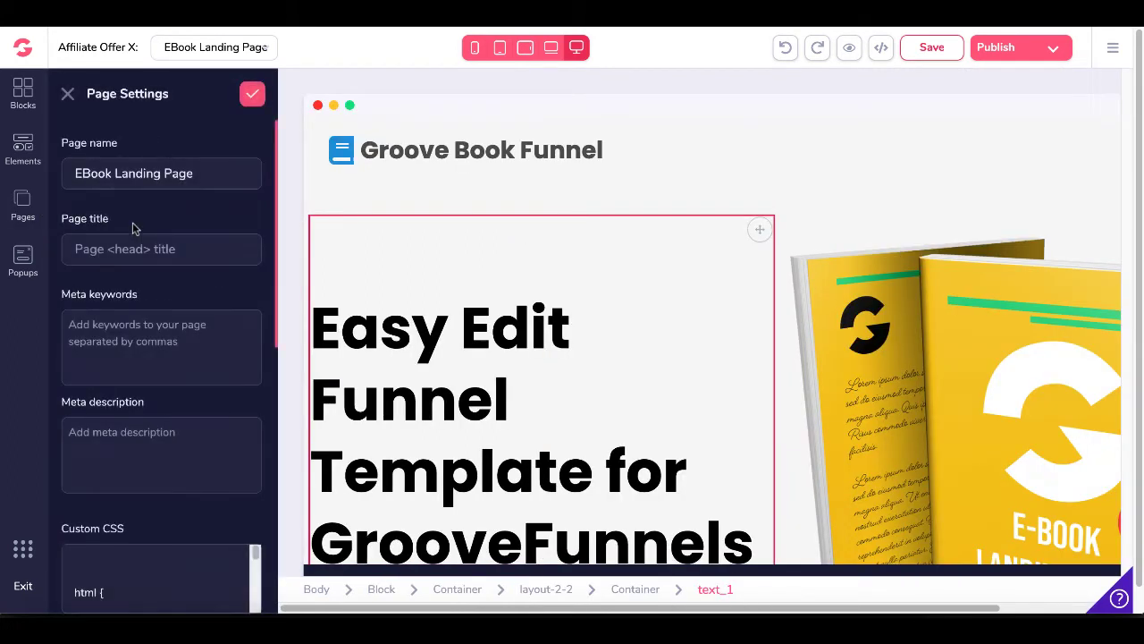
triple_click(123, 173)
text(Lead M)
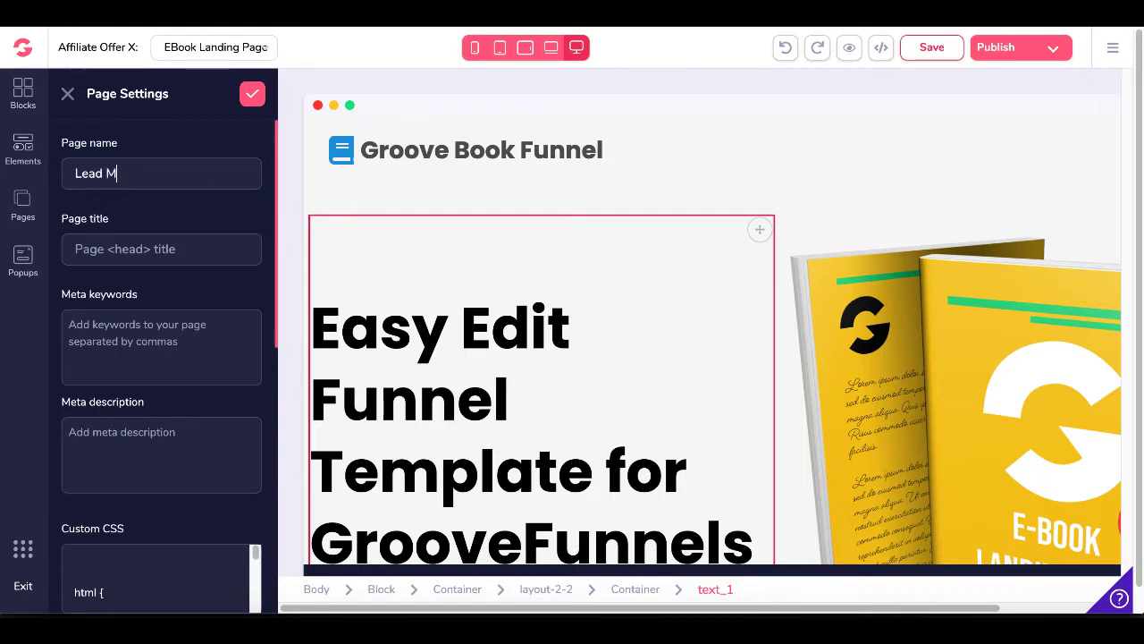
text(agnet Page)
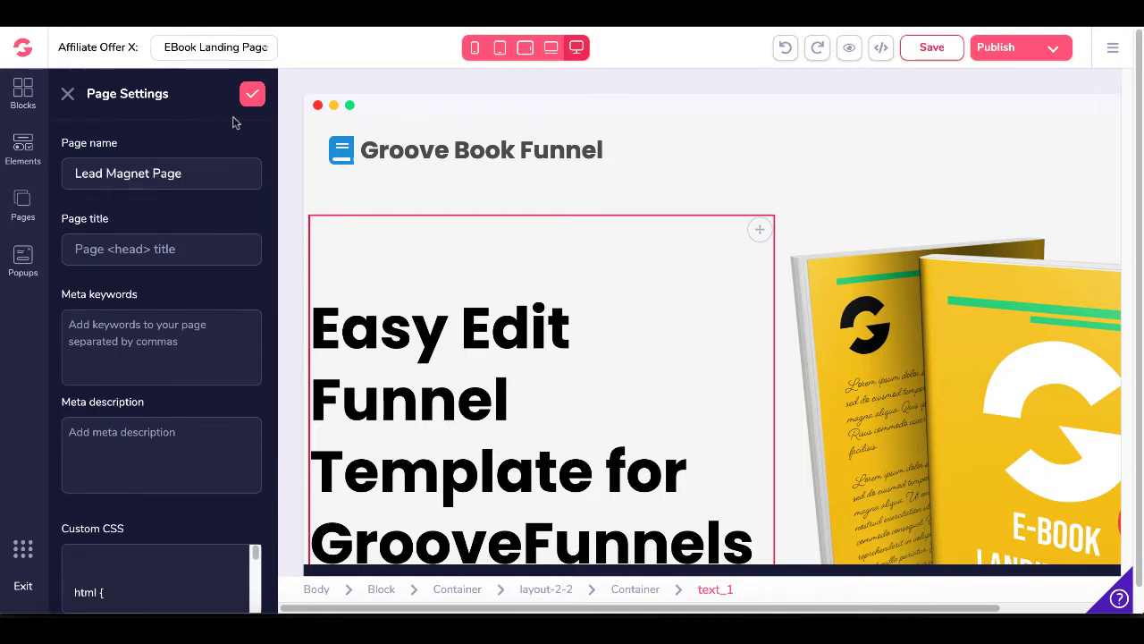
click(251, 92)
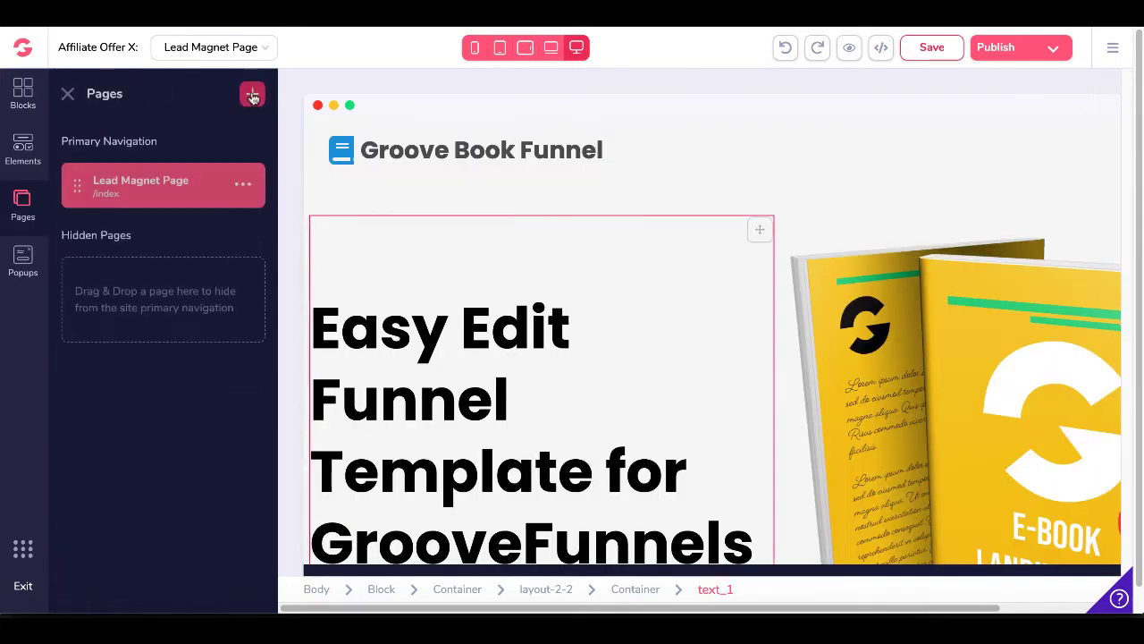
double_click(437, 396)
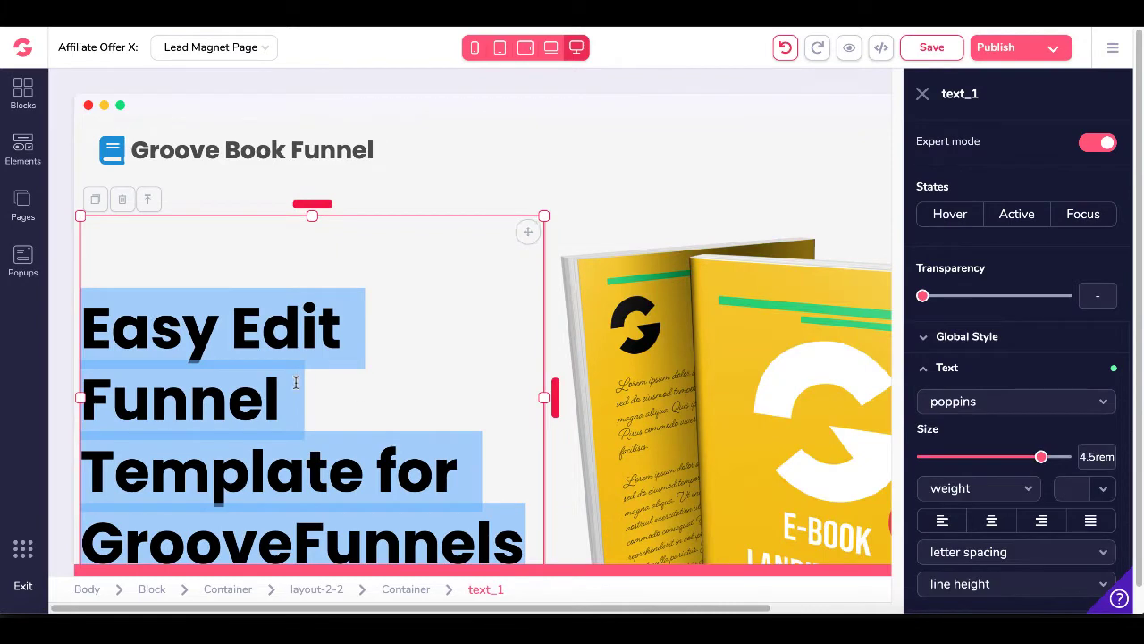
Step: Replace the template headline with 'Lead Magnet' and save the page content
click(267, 399)
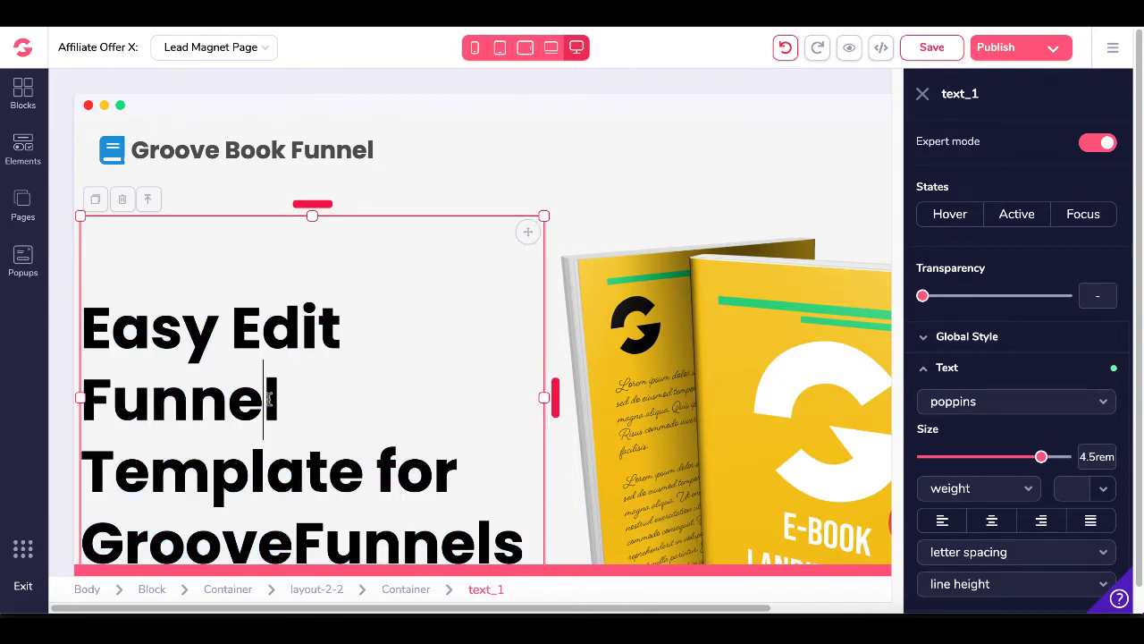
triple_click(267, 400)
click(266, 396)
triple_click(245, 399)
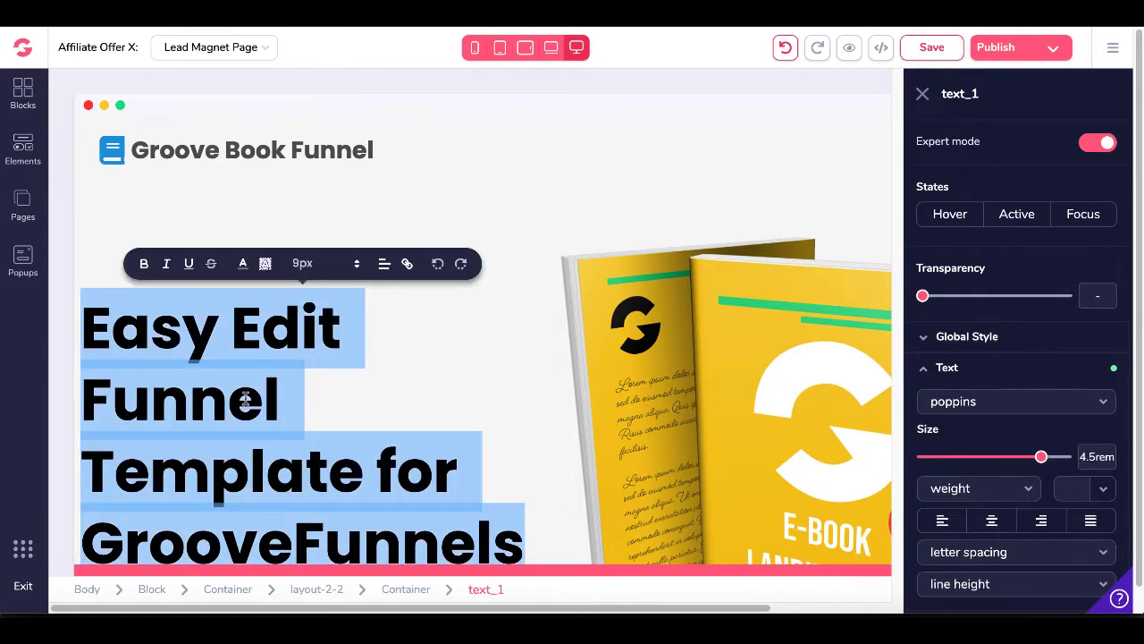
text(Lead Magnet)
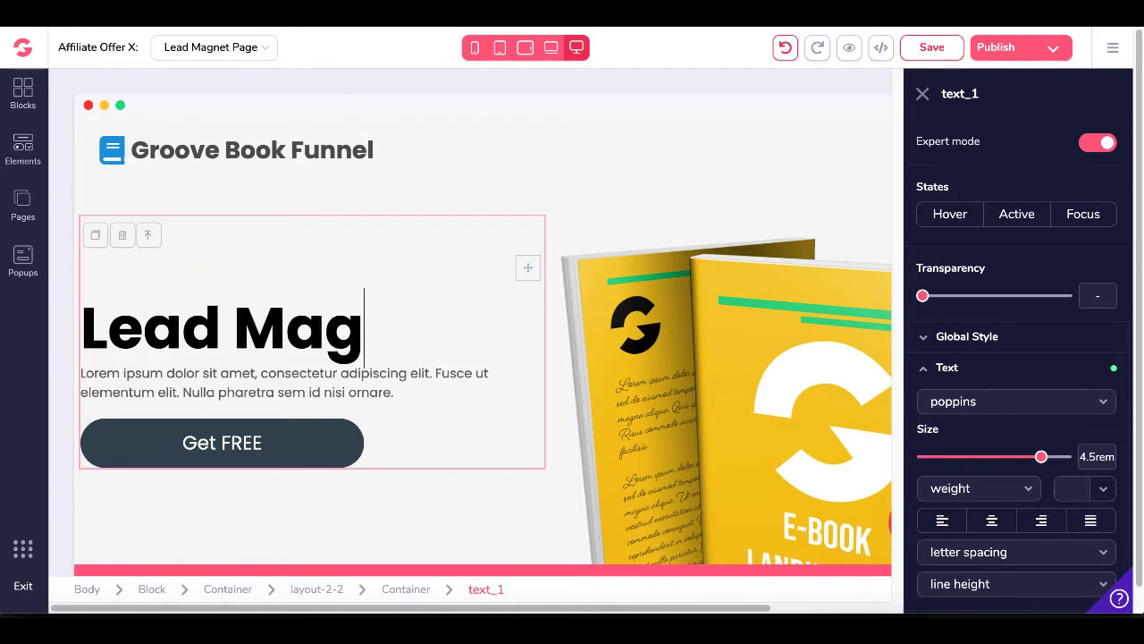
click(932, 49)
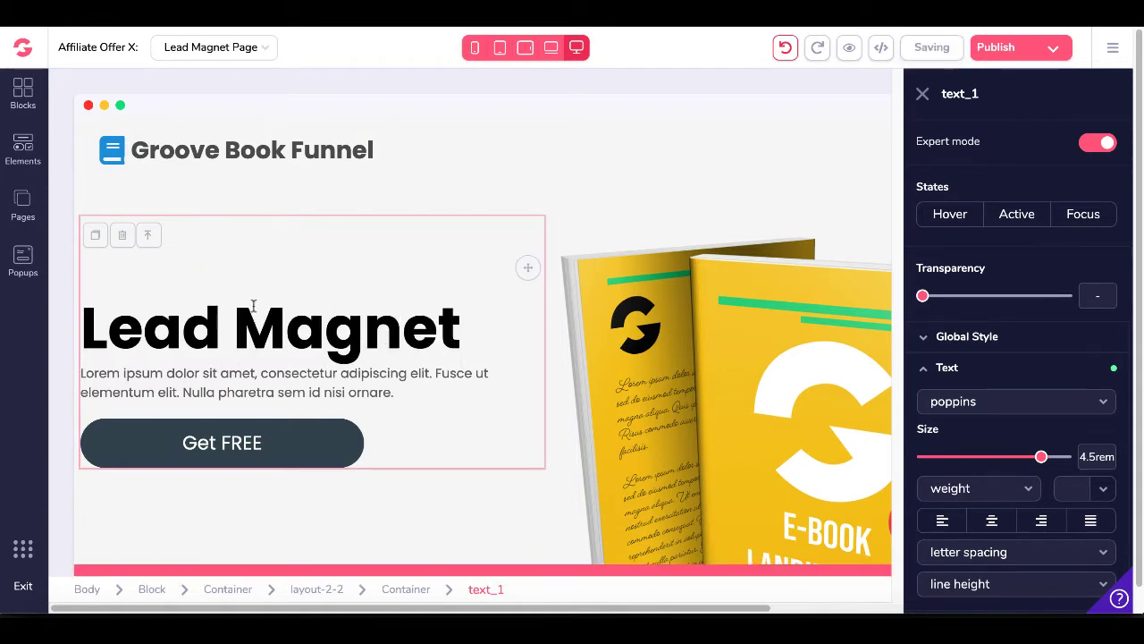
click(29, 216)
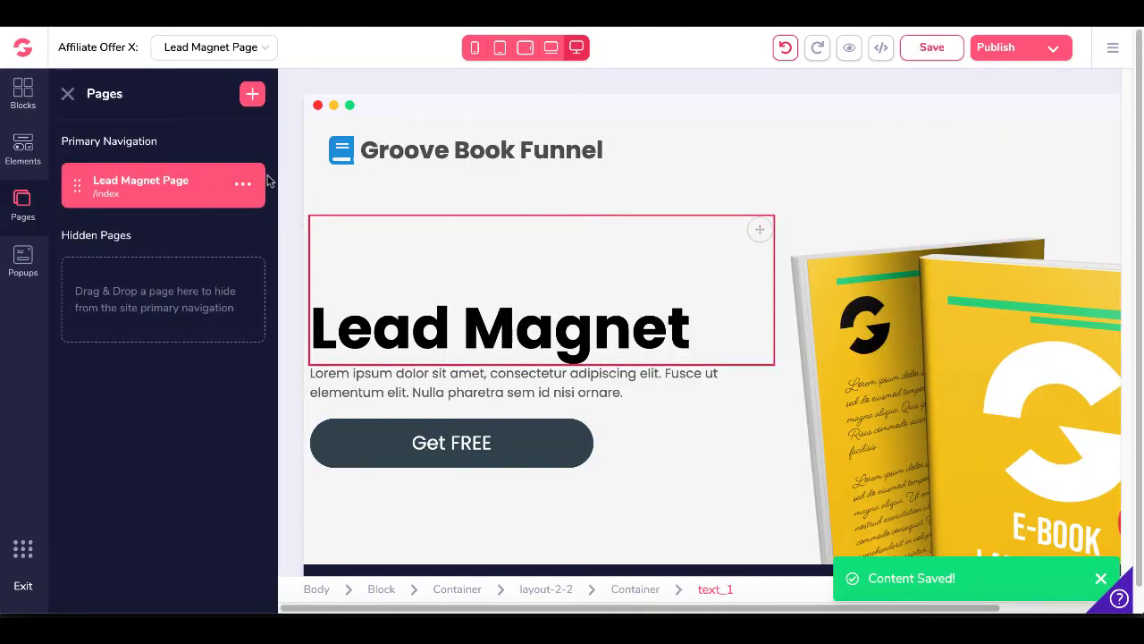
Step: Clone Lead Magnet Page twice and open the first copy's page settings
click(243, 185)
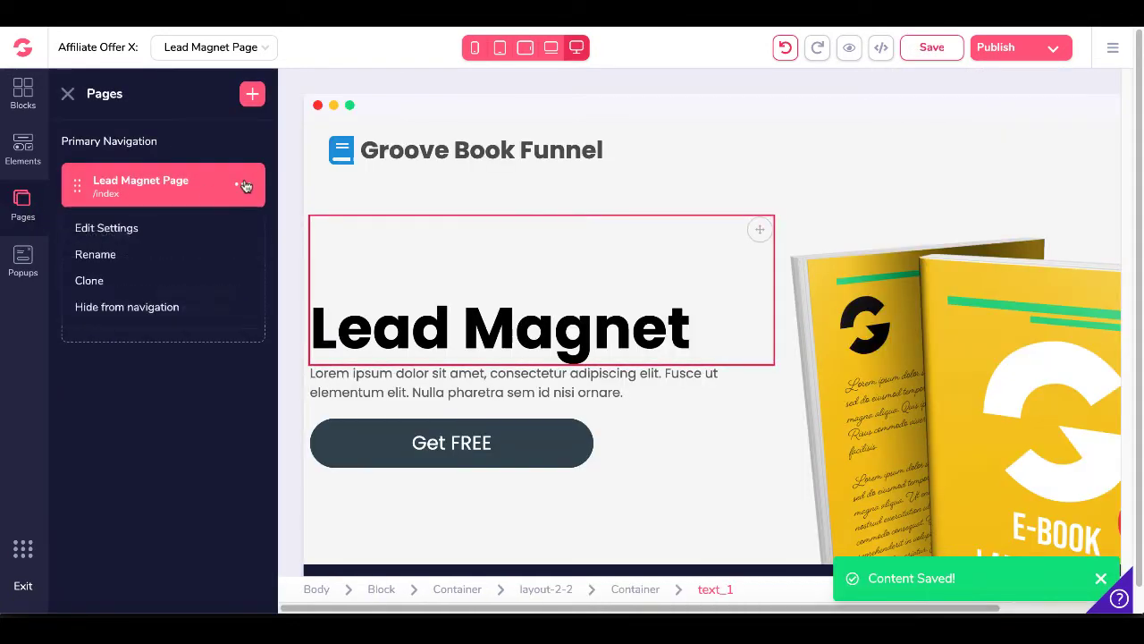
click(98, 282)
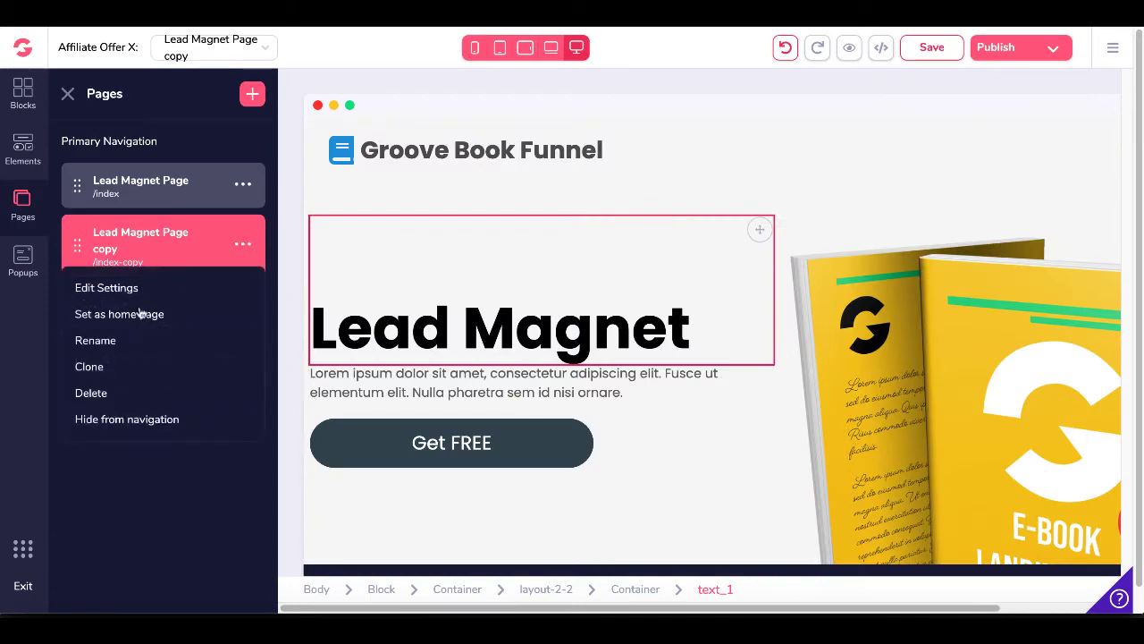
click(104, 367)
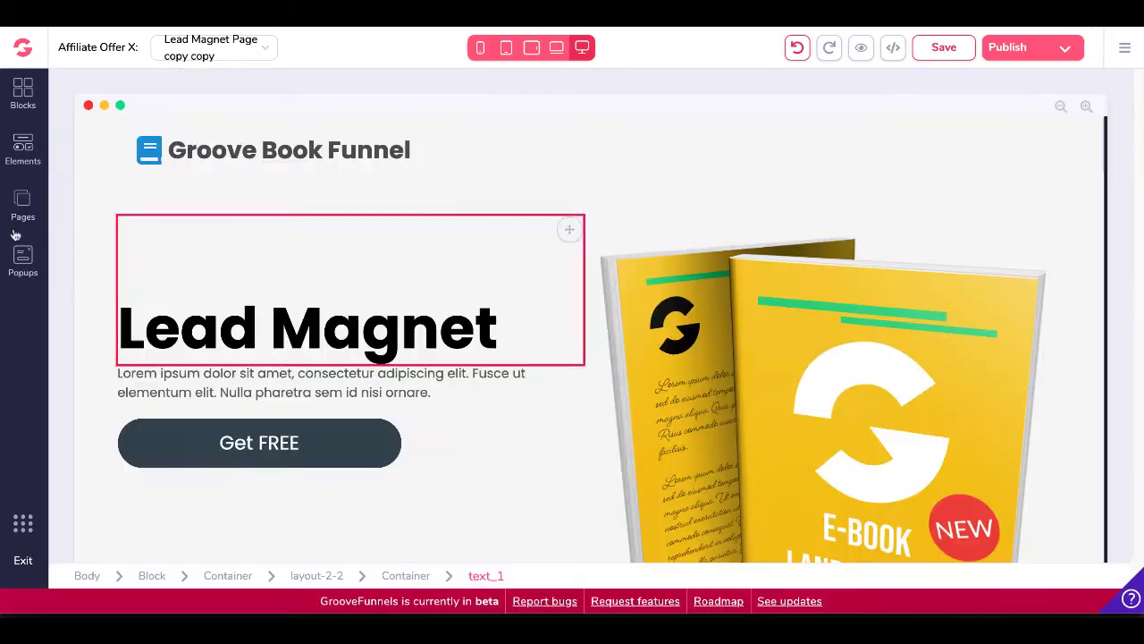
click(21, 211)
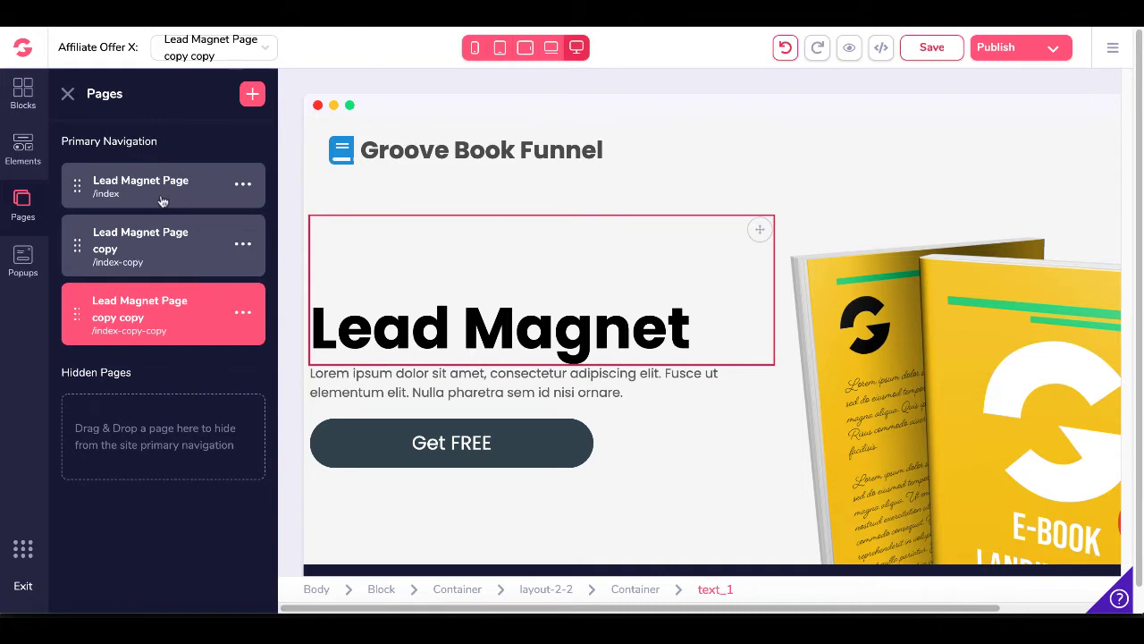
click(244, 245)
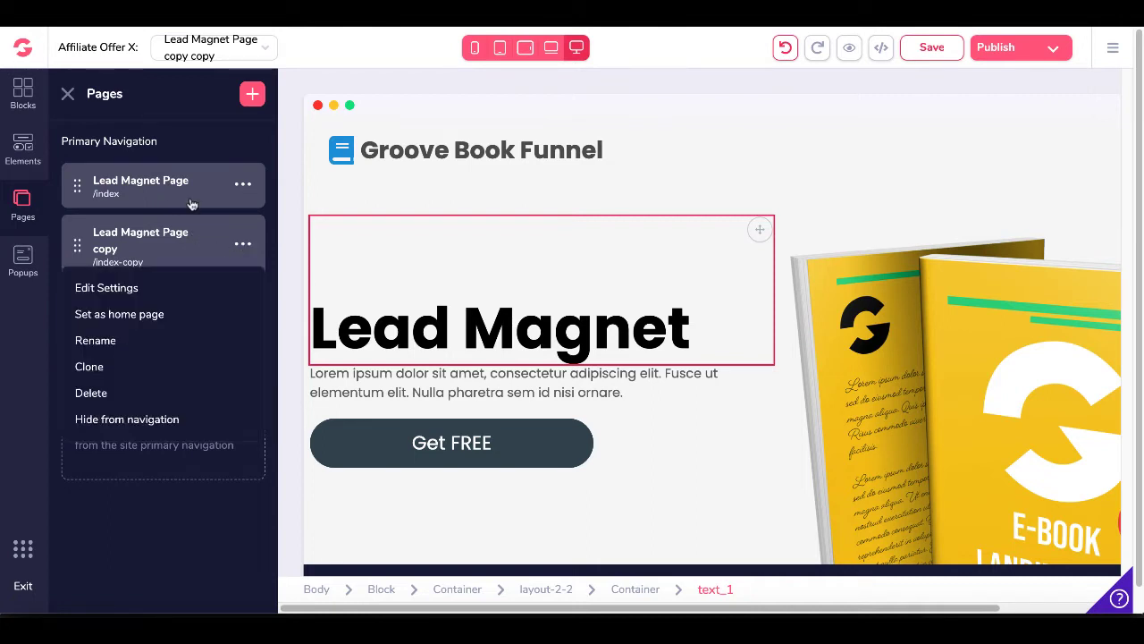
click(128, 290)
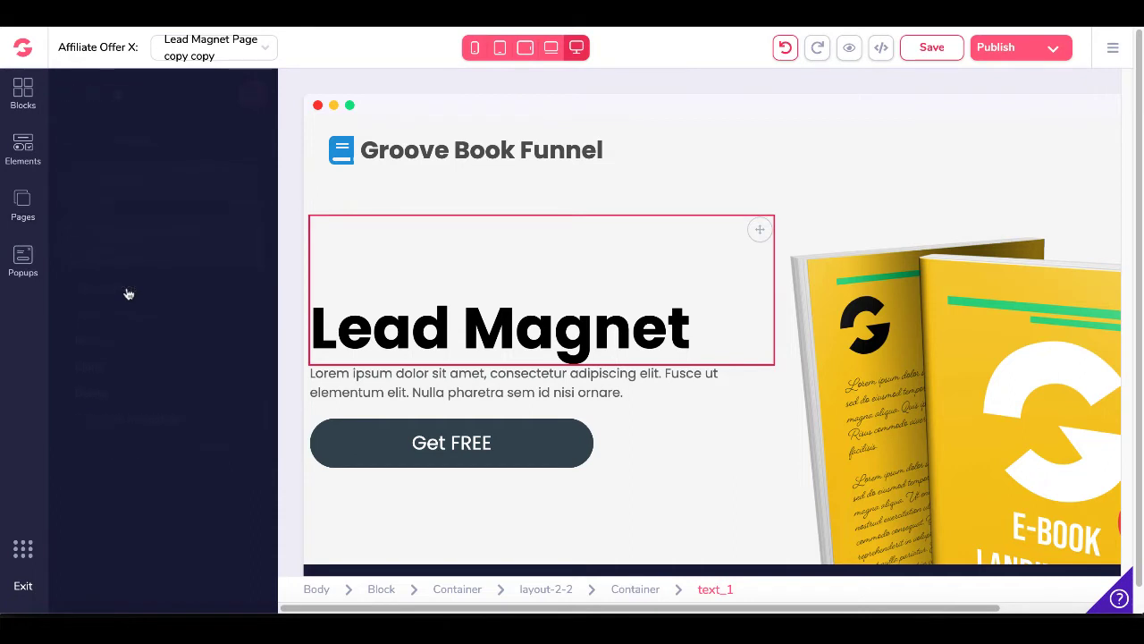
Step: Rename the first copy to 'Thank You Page' with URL slug thankyou
triple_click(137, 176)
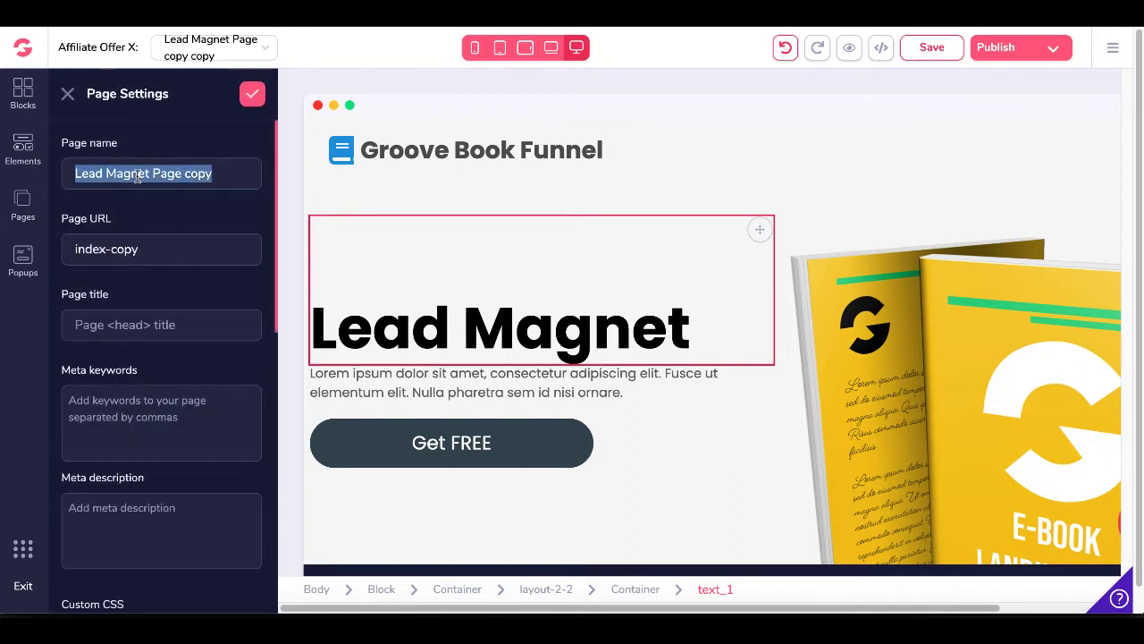
text(Thank)
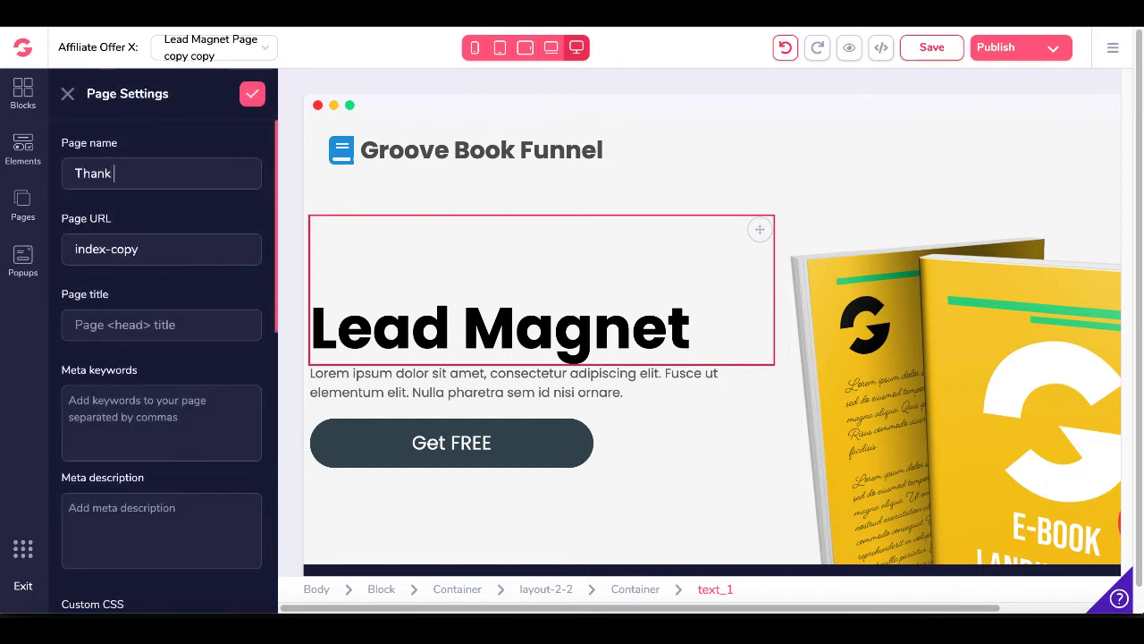
text( You Page)
triple_click(118, 246)
text(tahnk)
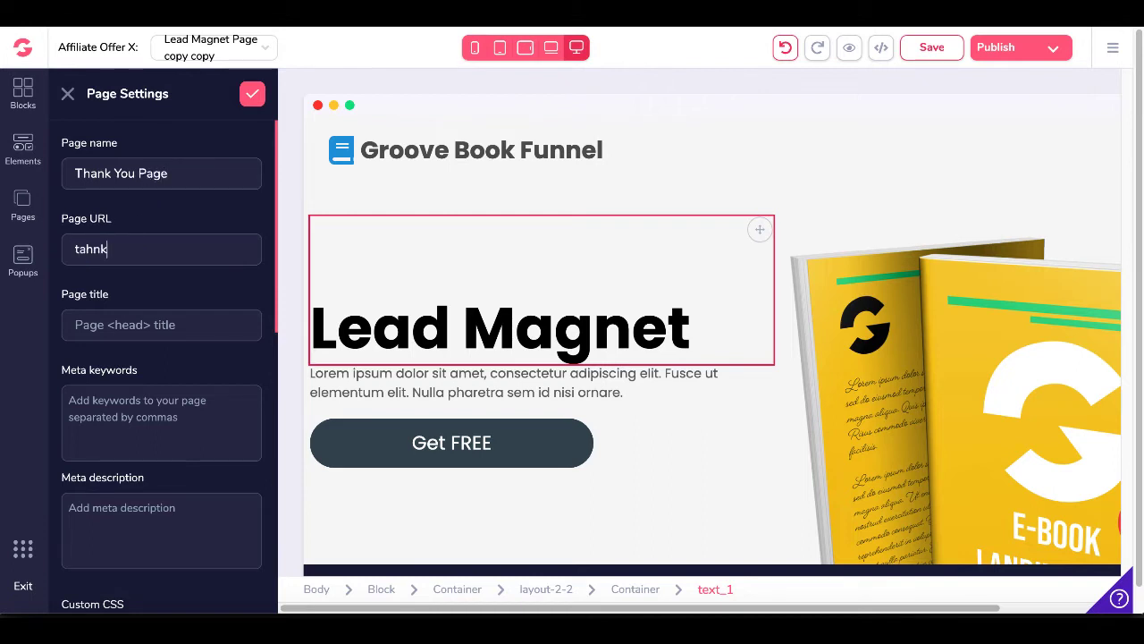
text(ank)
click(252, 93)
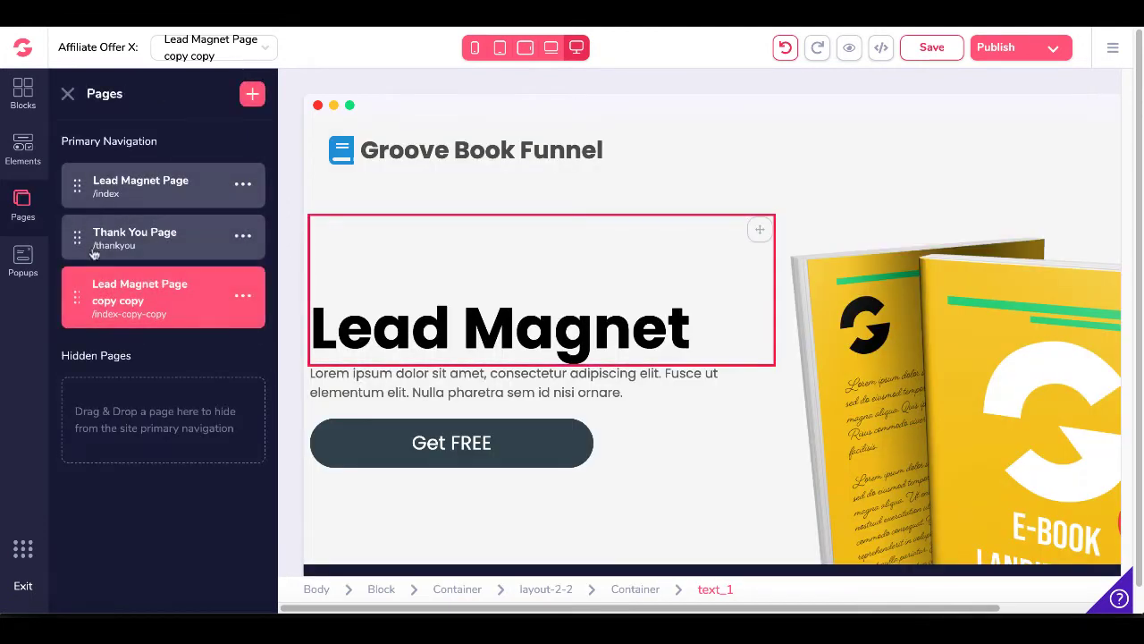
Step: Rename the second copy to 'Download Page' with URL slug download
click(246, 301)
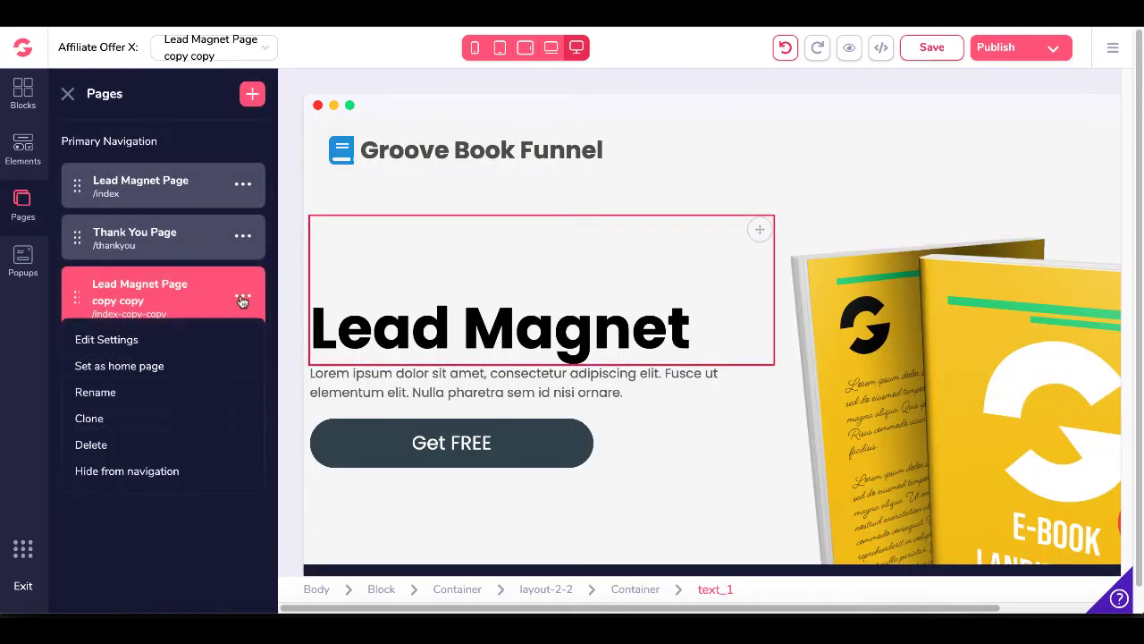
click(140, 341)
triple_click(127, 173)
text(Download Pag)
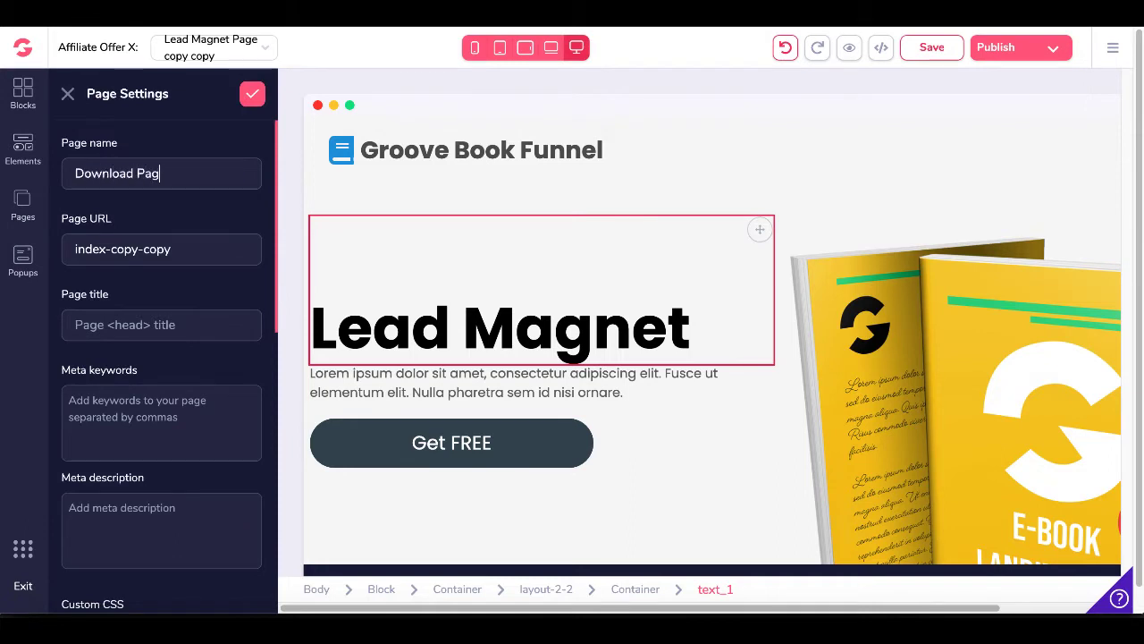
triple_click(125, 250)
text(download)
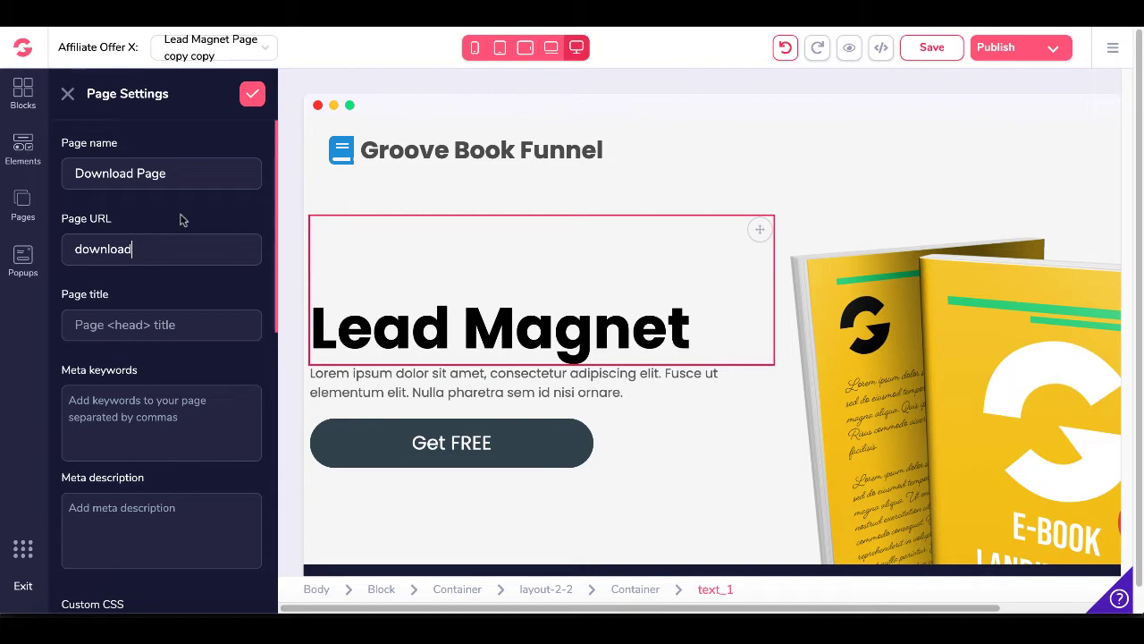
click(252, 96)
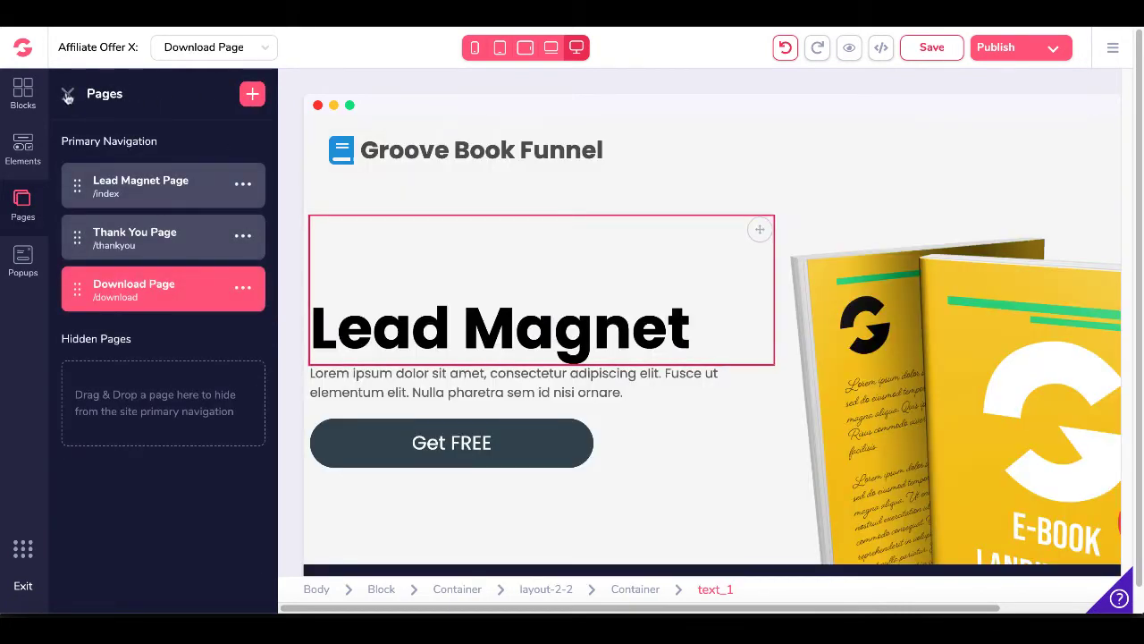
Step: Delete the Get FREE button from Lead Magnet Page
click(204, 200)
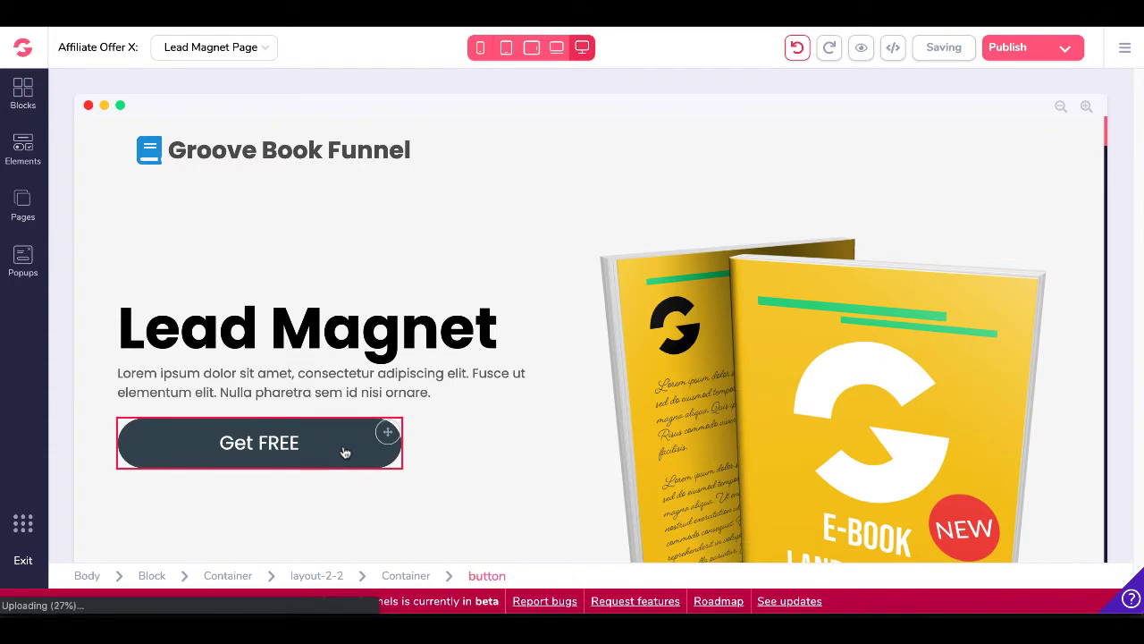
click(345, 453)
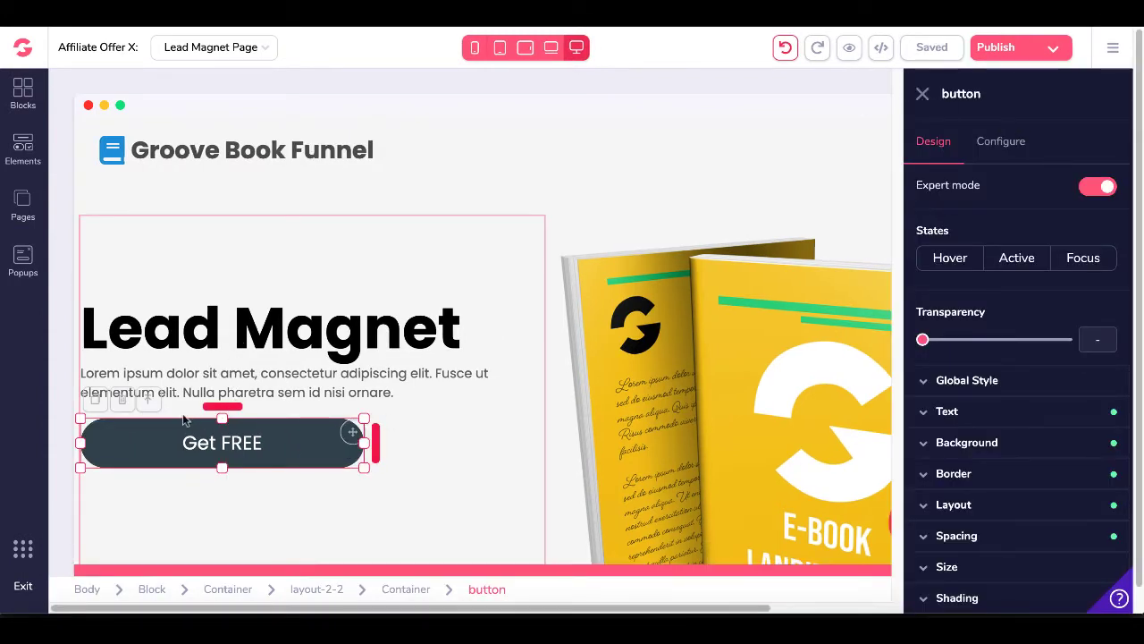
click(123, 403)
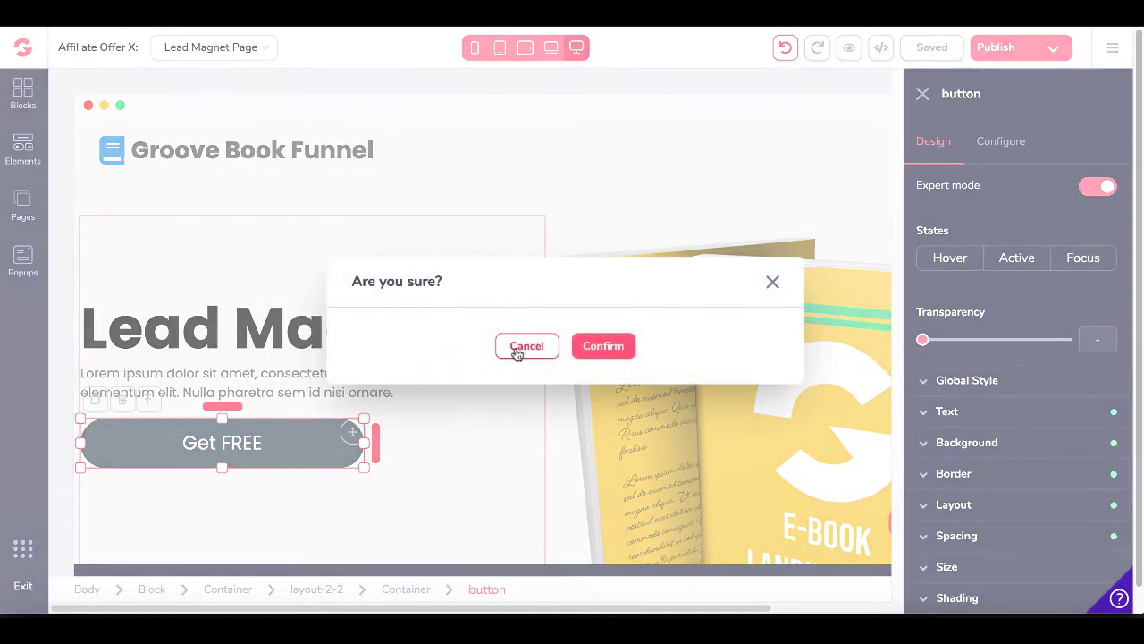
click(603, 347)
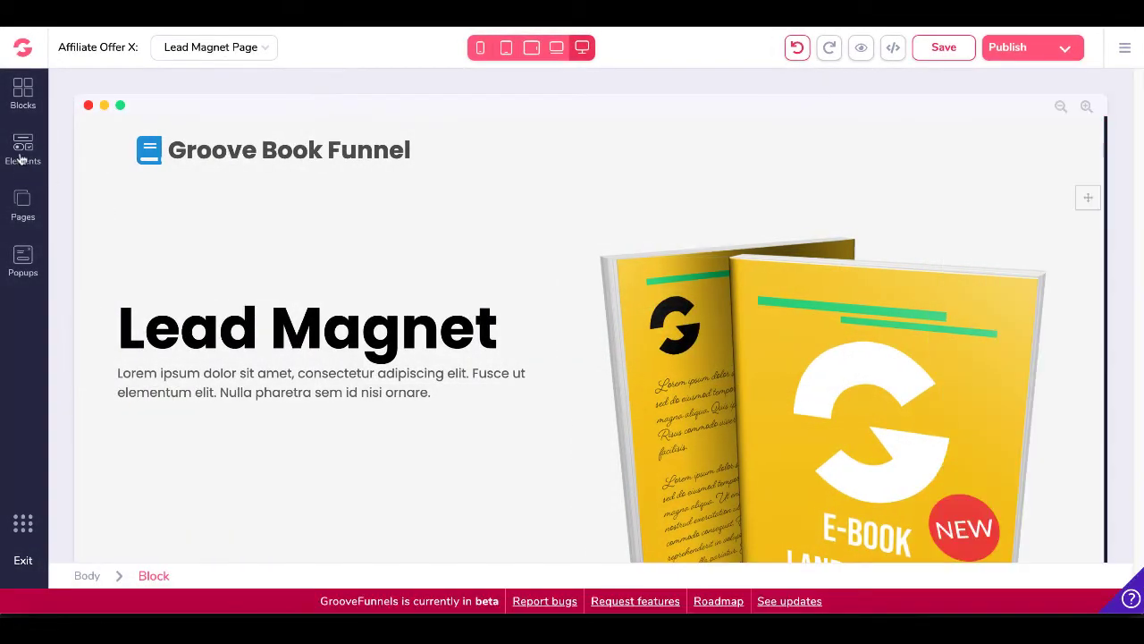
Step: Place an AWeber opt-in form with Email, Name and Subscribe under the heading
click(22, 150)
scroll(193, 397, down, 10)
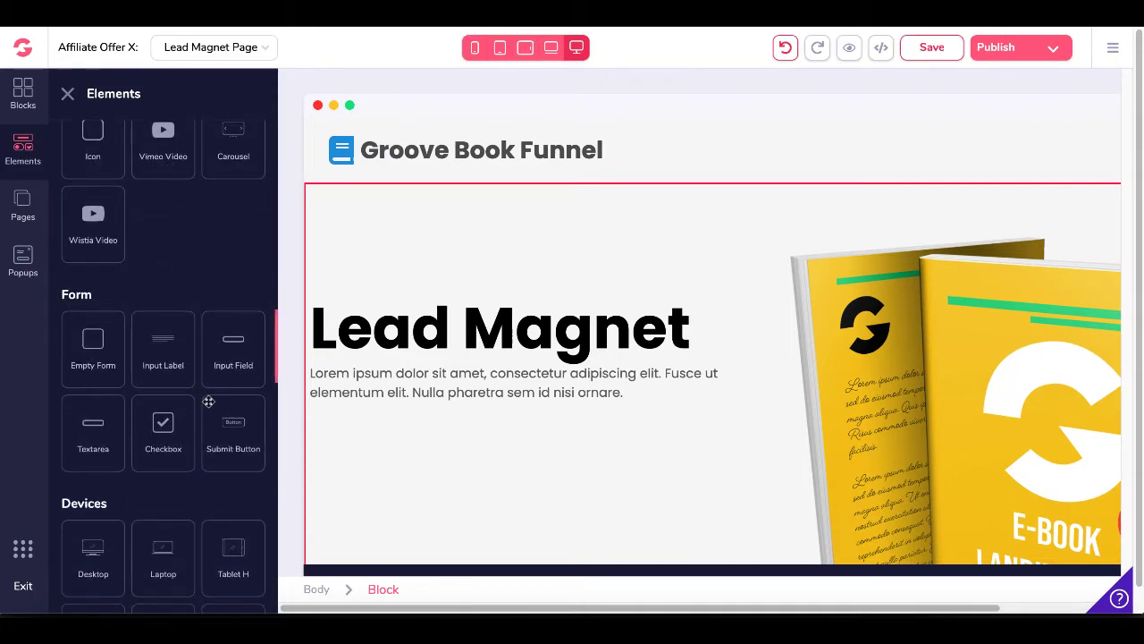
scroll(209, 393, down, 10)
scroll(209, 393, down, 10)
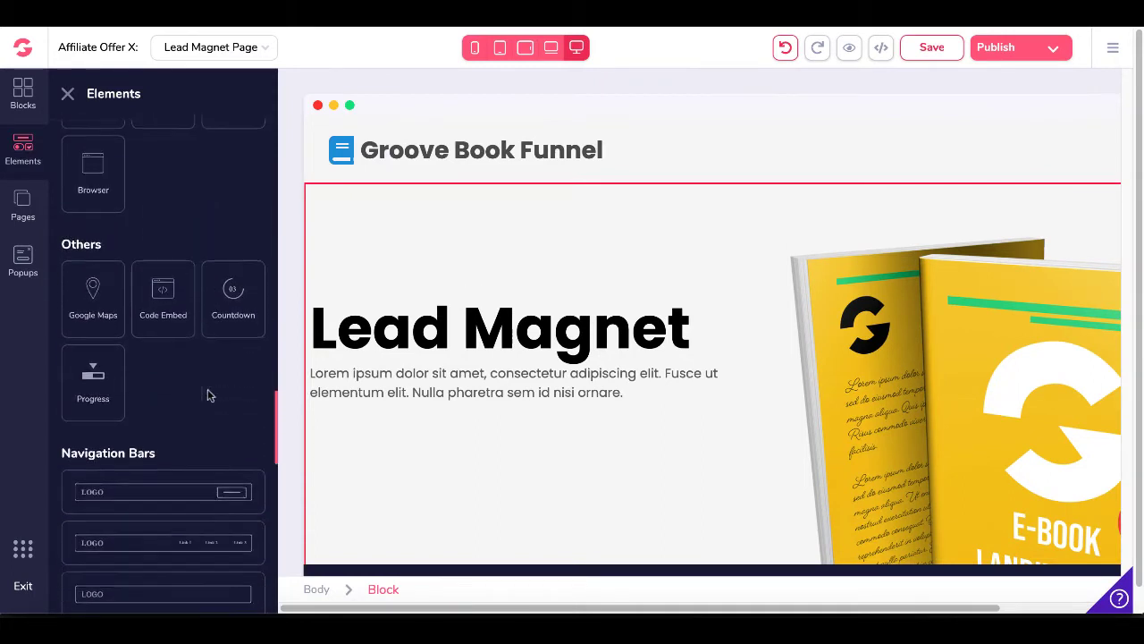
scroll(208, 391, down, 3)
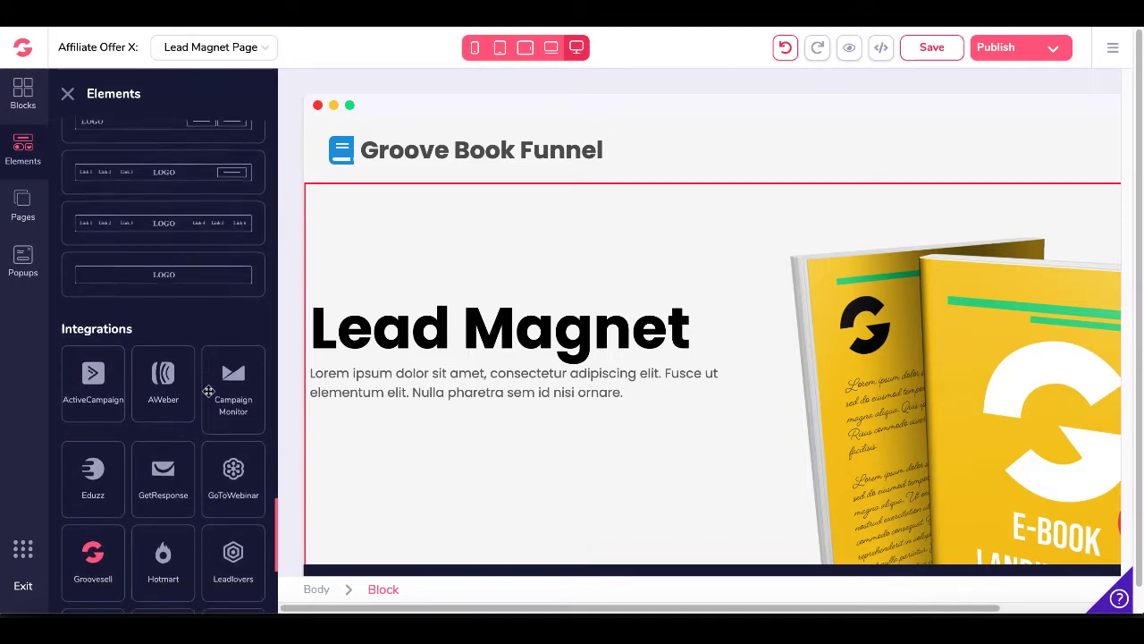
drag(163, 376, 437, 441)
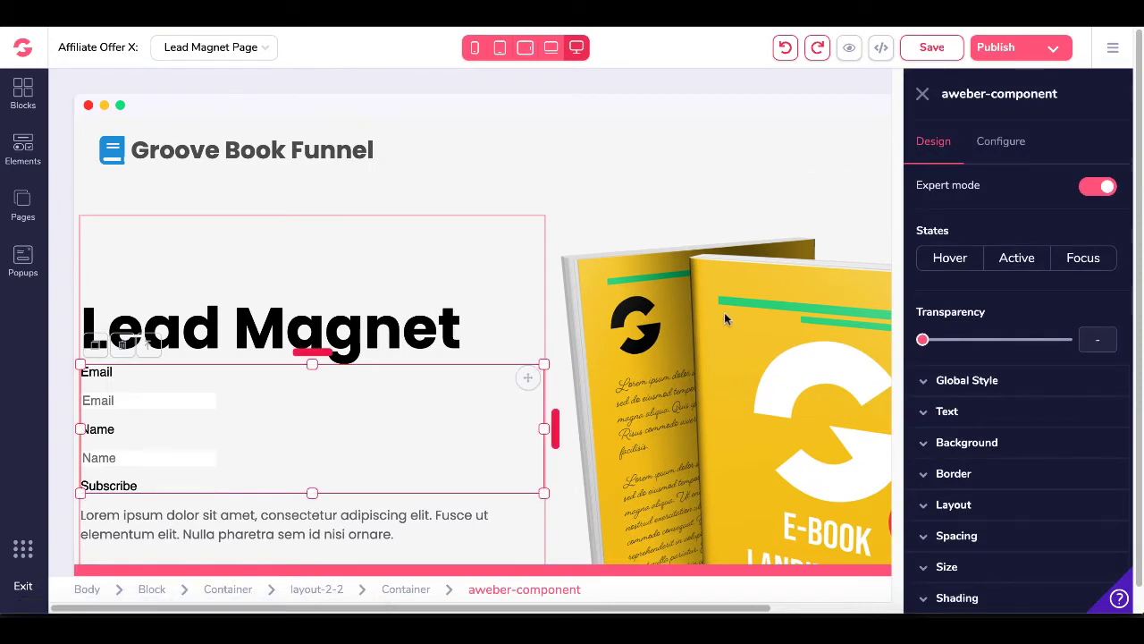
click(1002, 153)
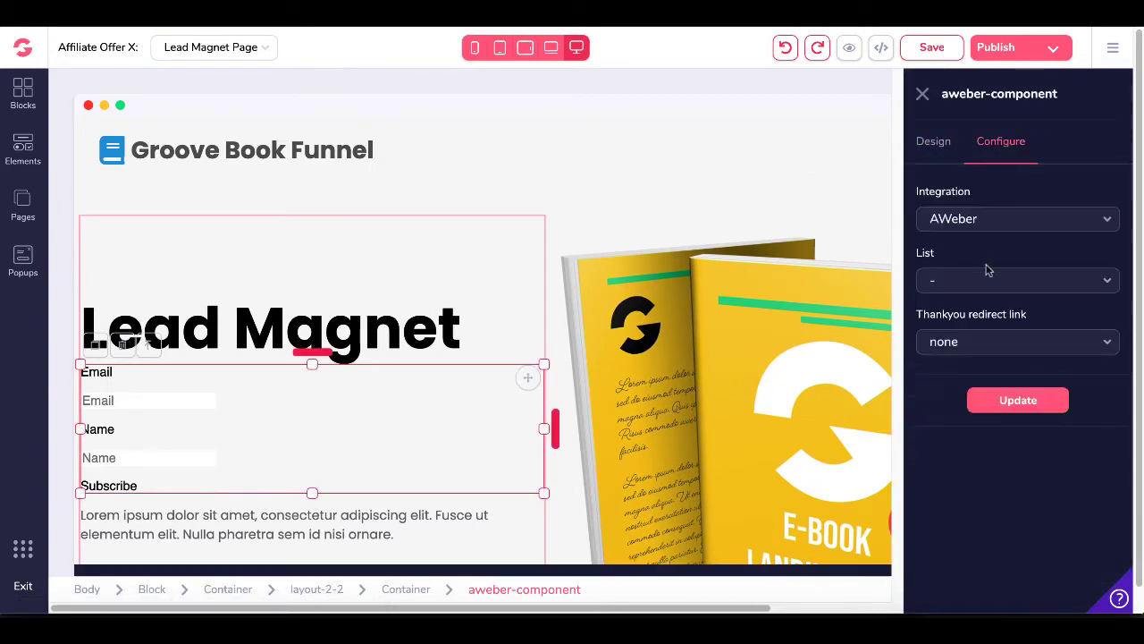
click(934, 145)
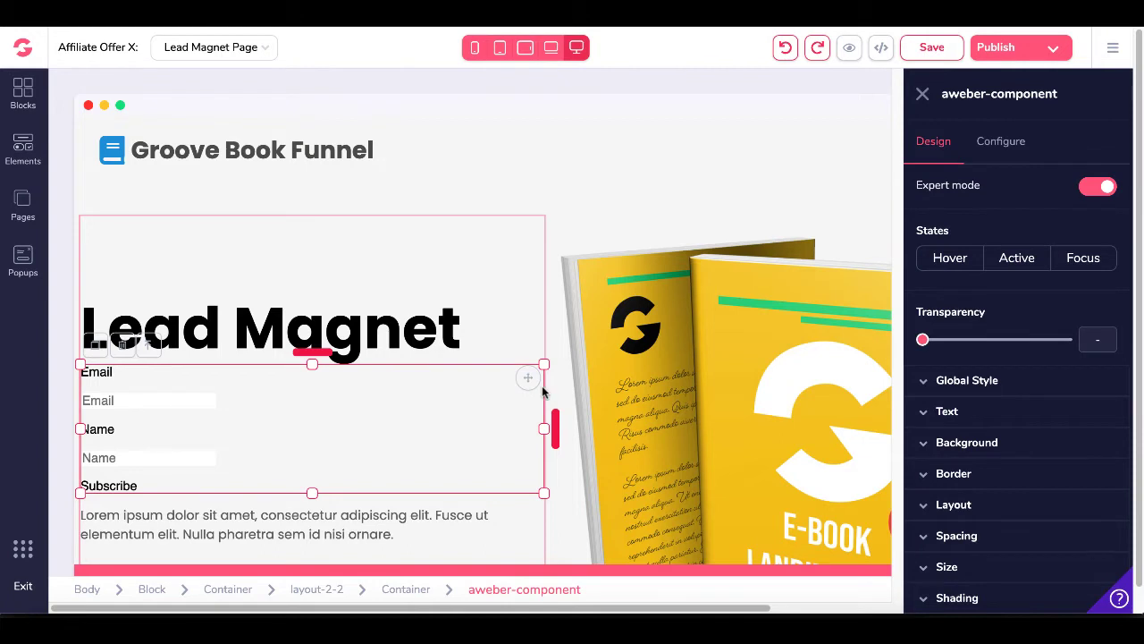
click(23, 206)
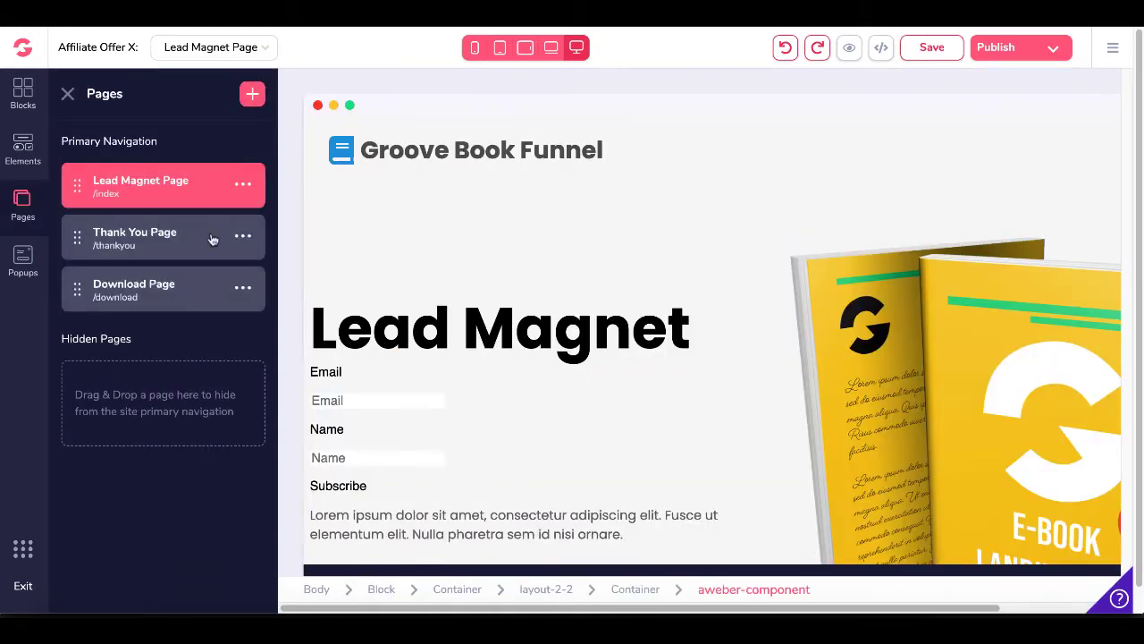
Step: Look over the Thank You Page, then select the Download Page's Get FREE button
click(211, 237)
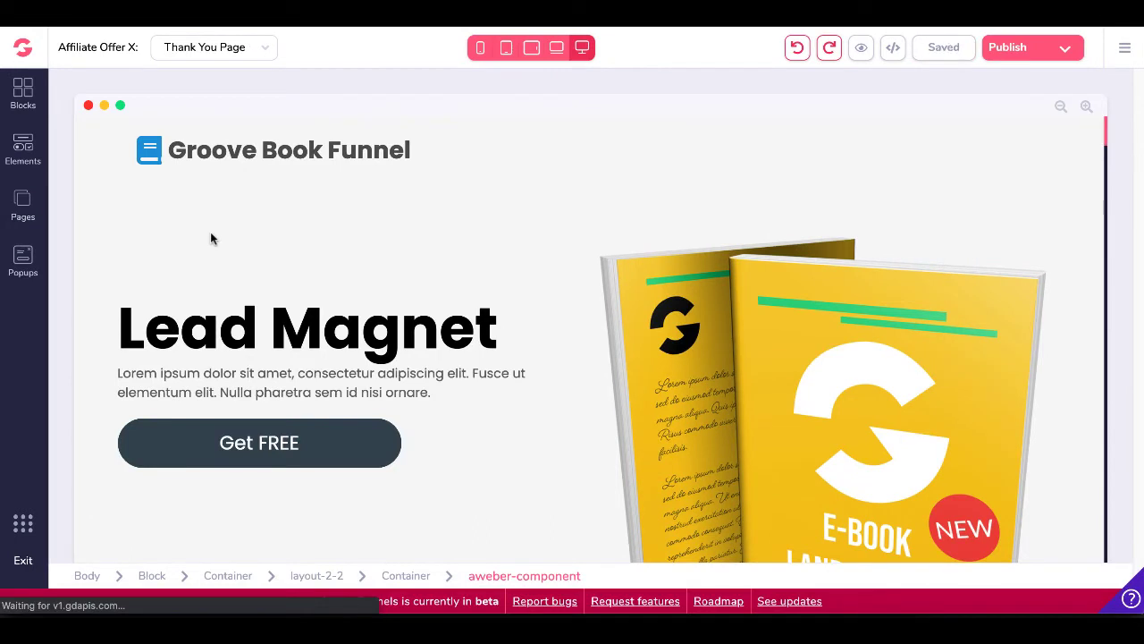
click(800, 406)
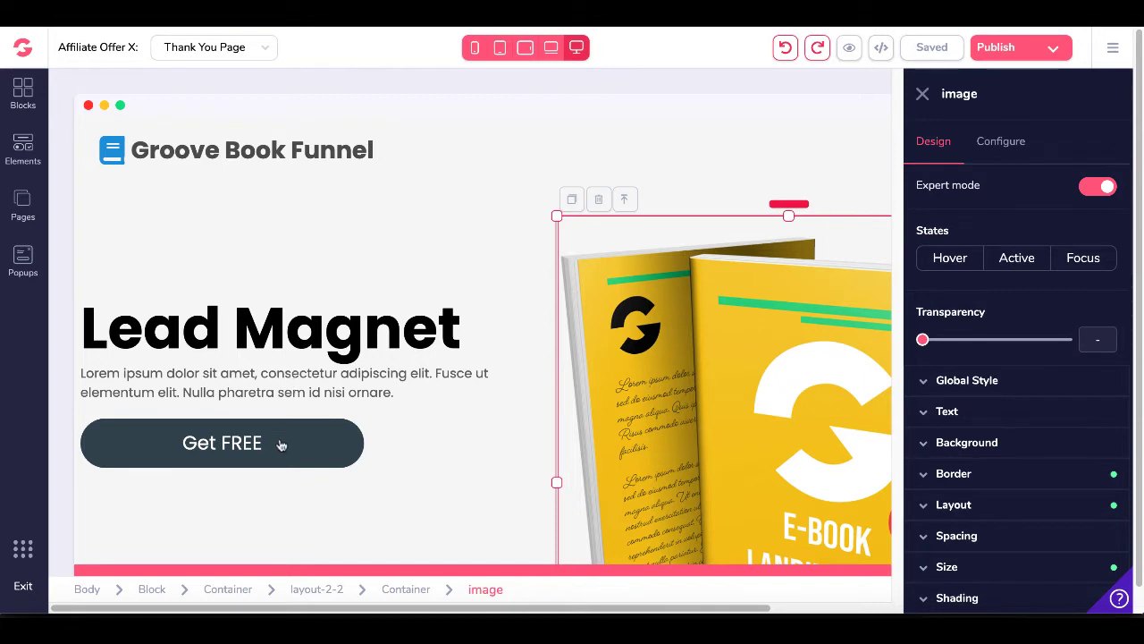
click(22, 205)
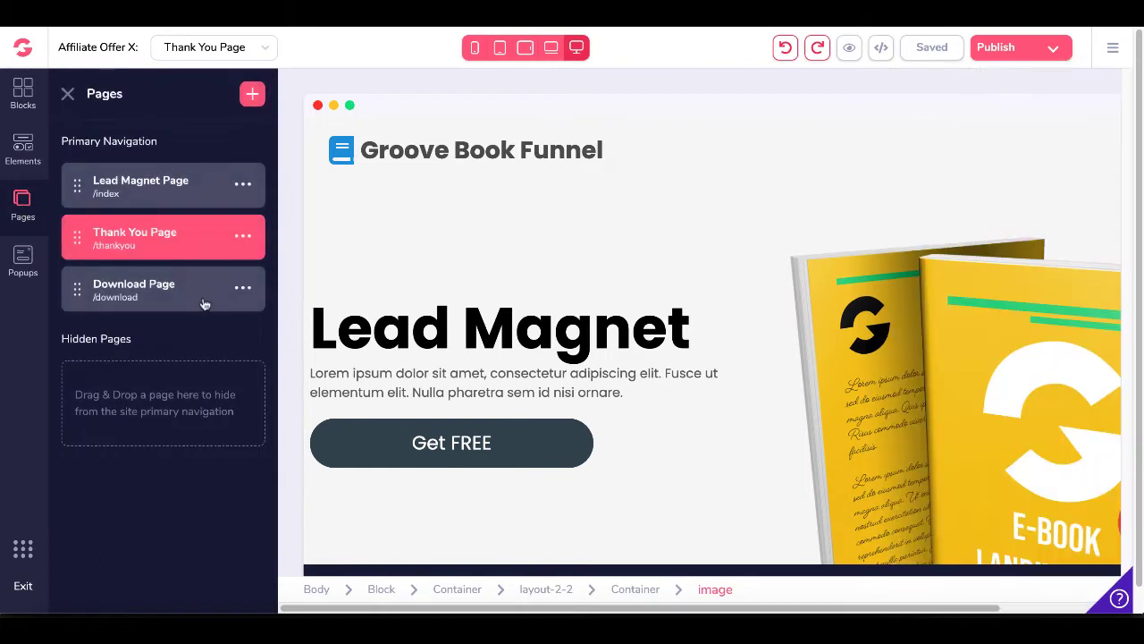
click(203, 304)
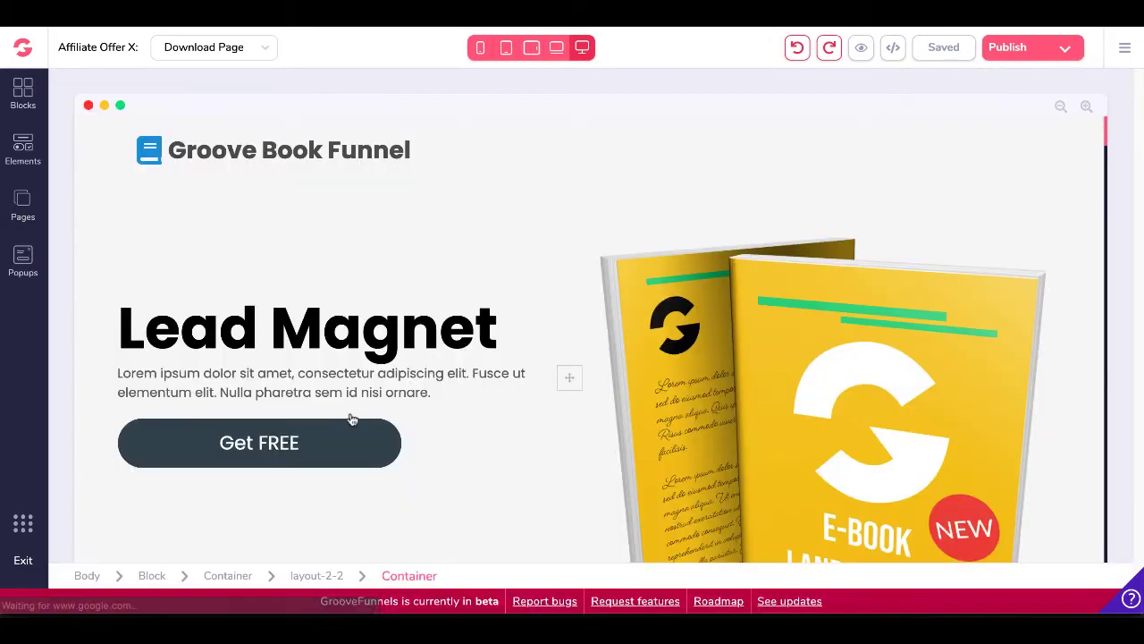
click(307, 445)
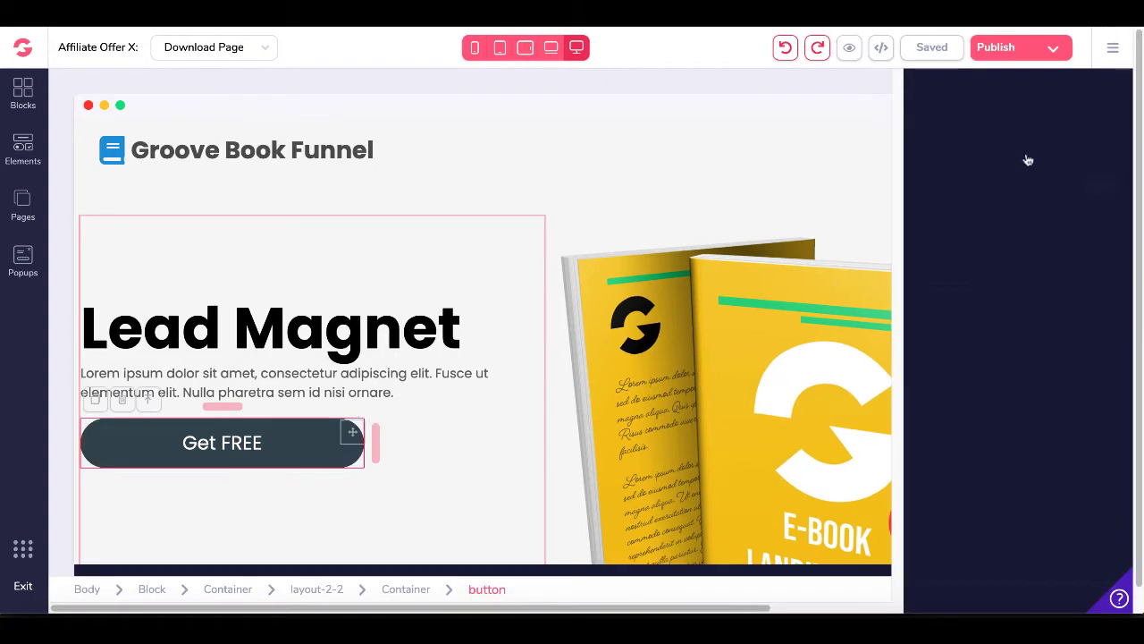
click(1009, 147)
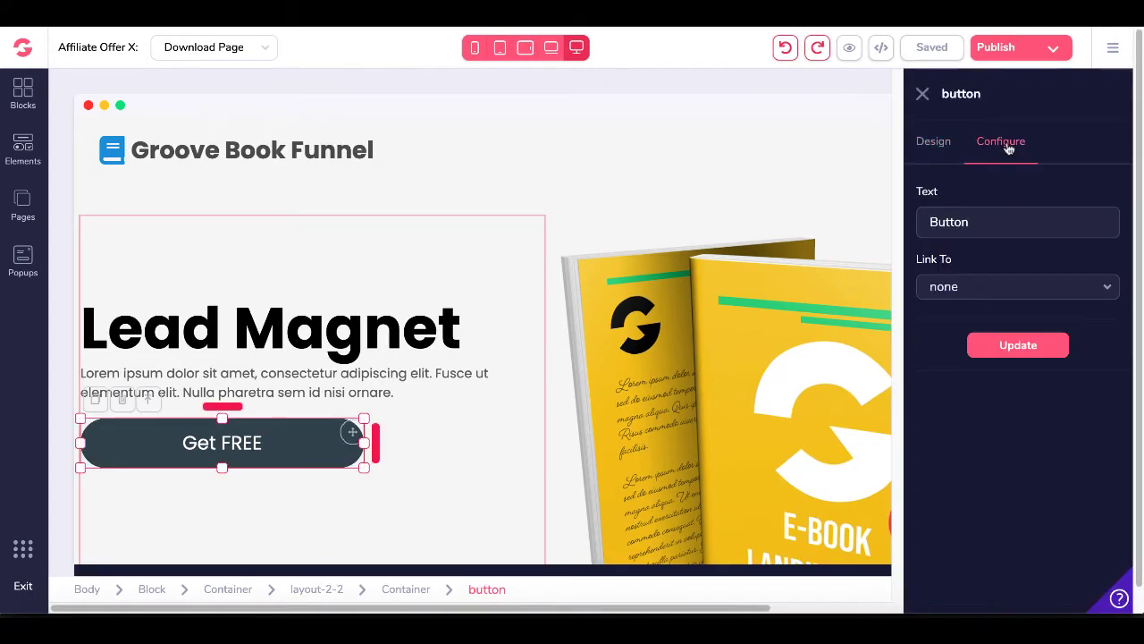
double_click(949, 221)
text(Download)
click(990, 289)
click(966, 408)
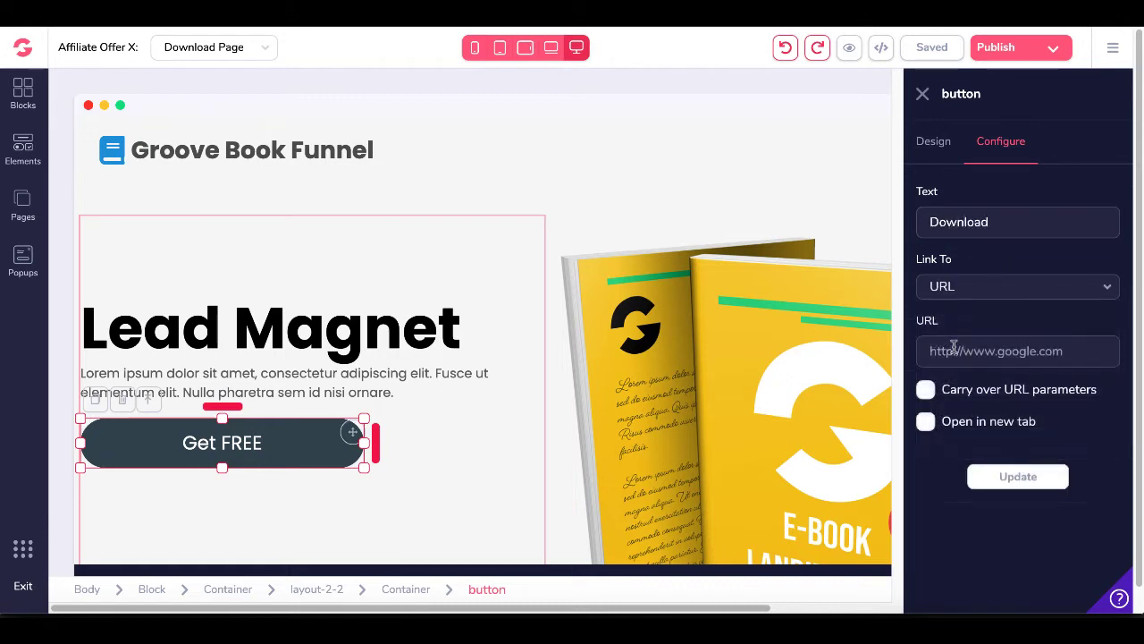
text(http)
text(s://do)
text(wnload)
text(yourfreething.com)
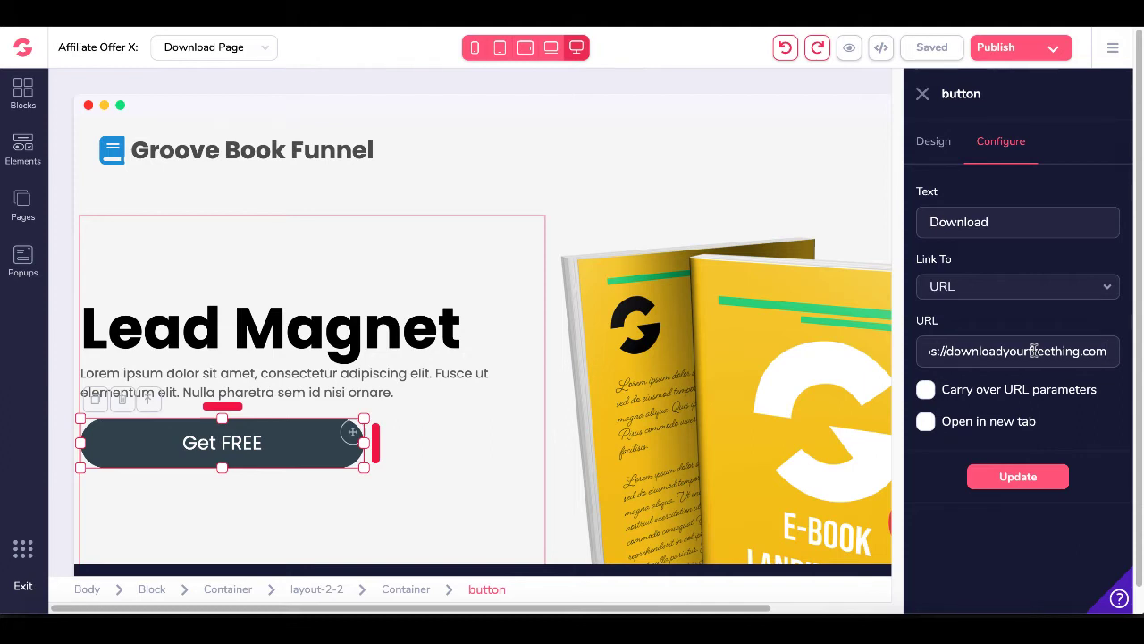
click(1014, 476)
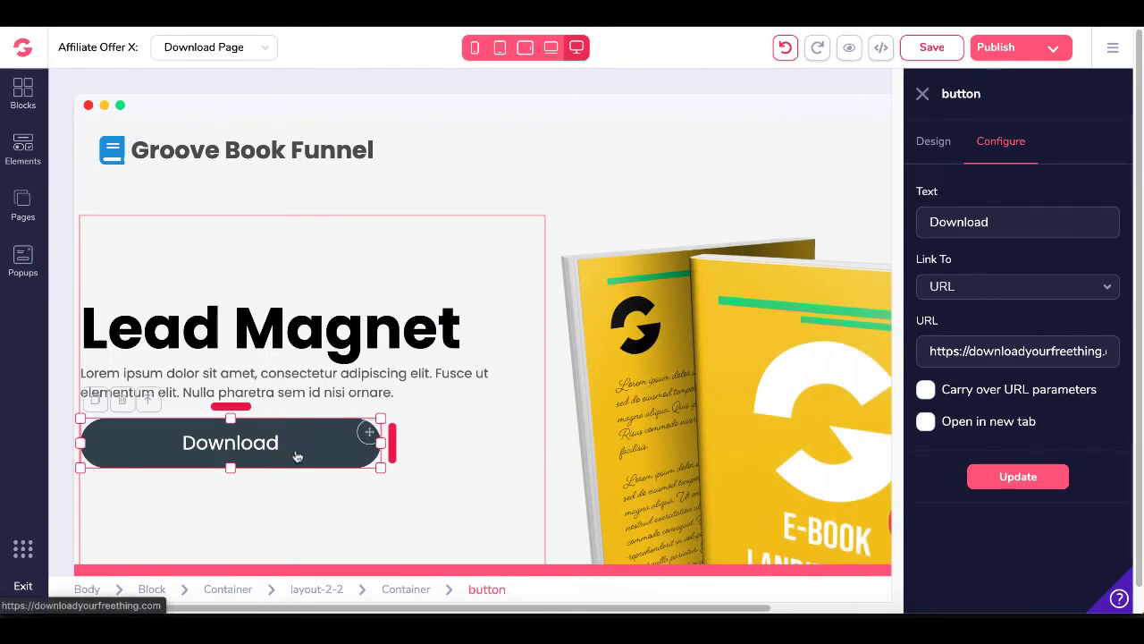
click(924, 95)
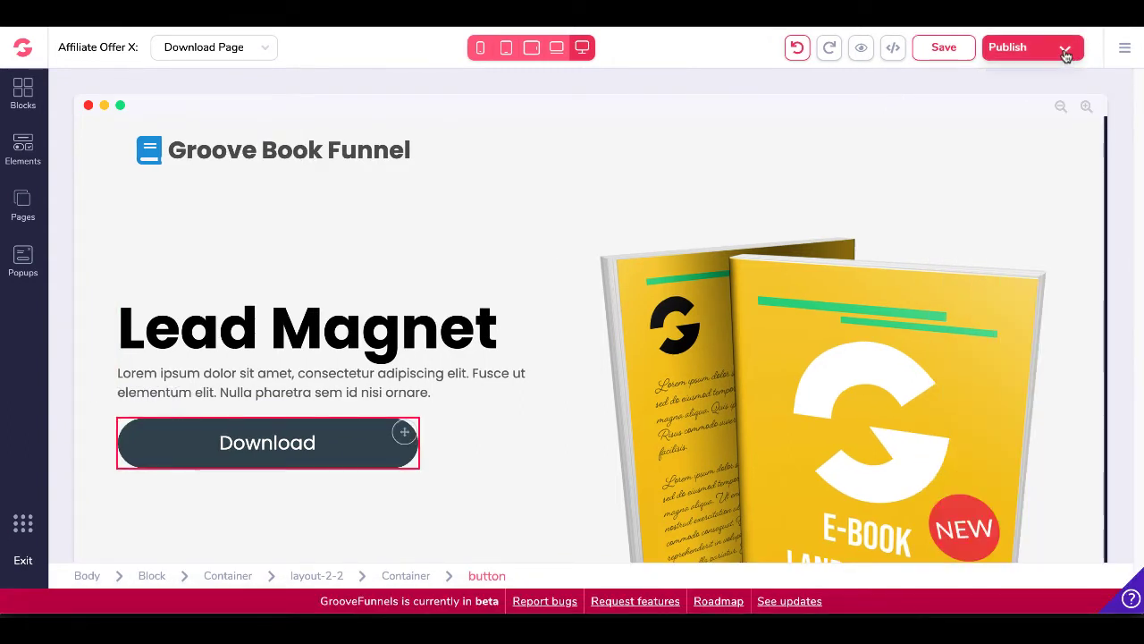
Step: Publish the funnel on GroovePages hosting as 'leadmagnetpage' and open the live opt-in page
click(1065, 56)
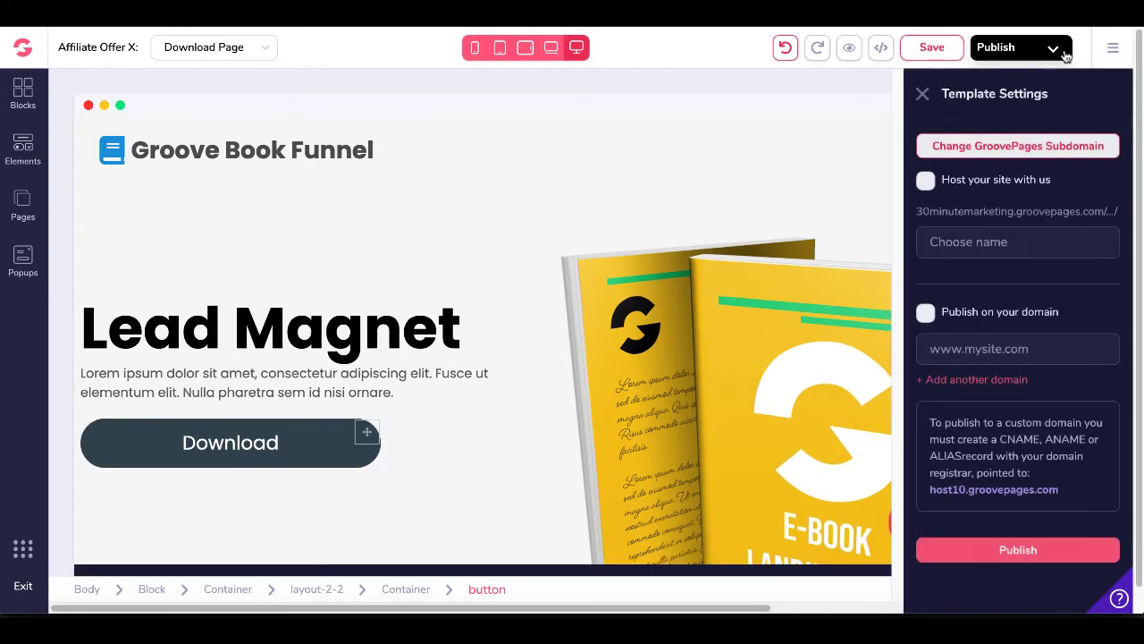
click(926, 182)
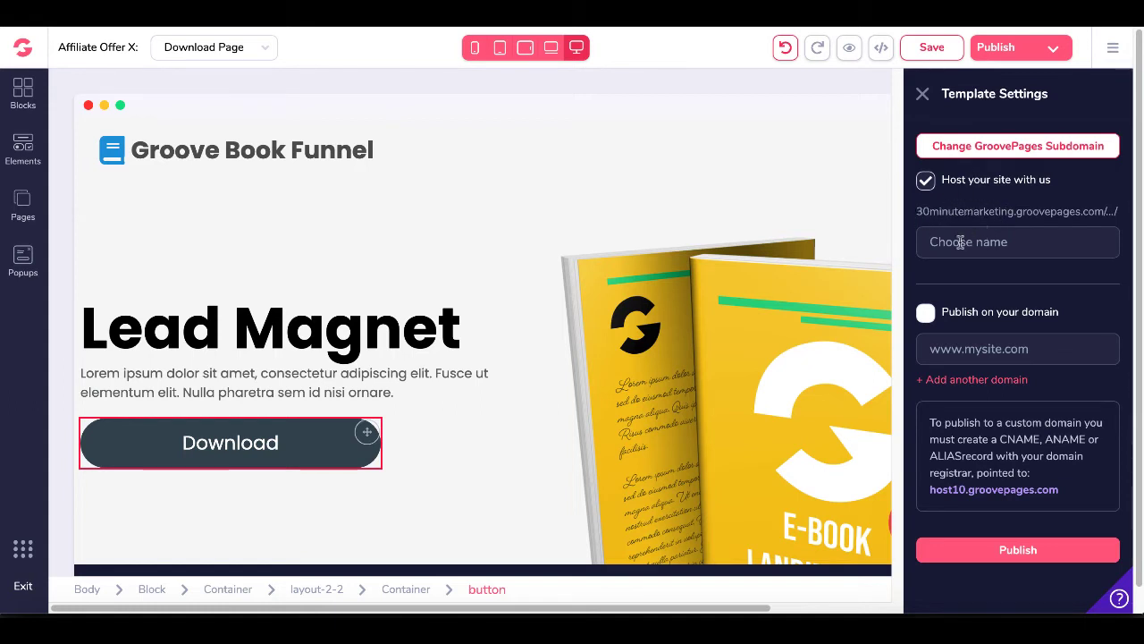
text(leadmagnetpage)
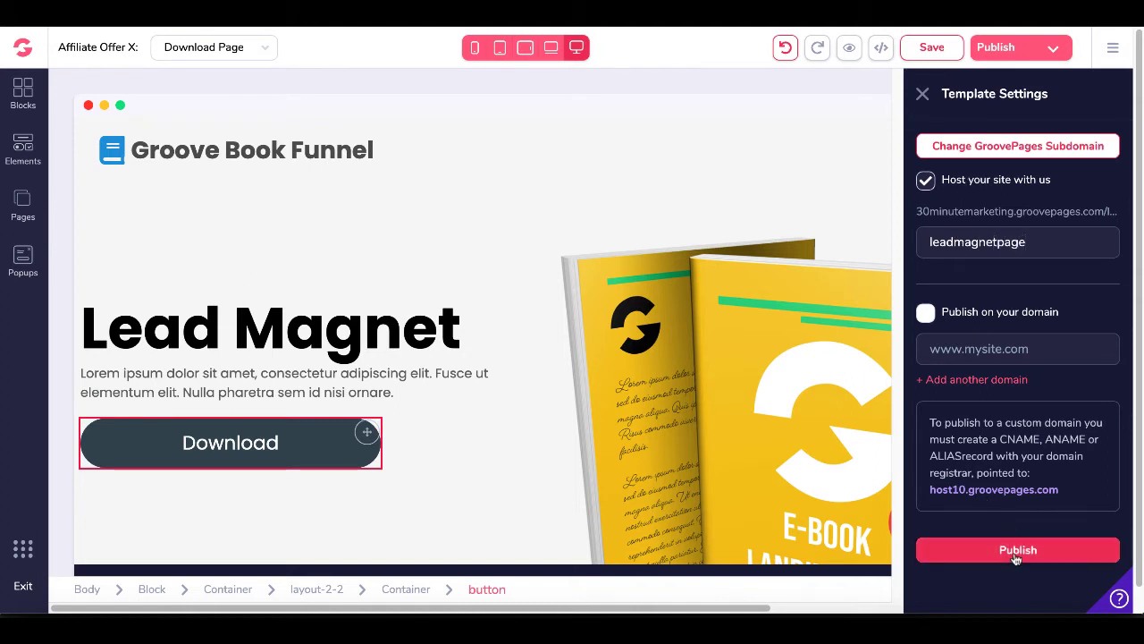
click(1017, 552)
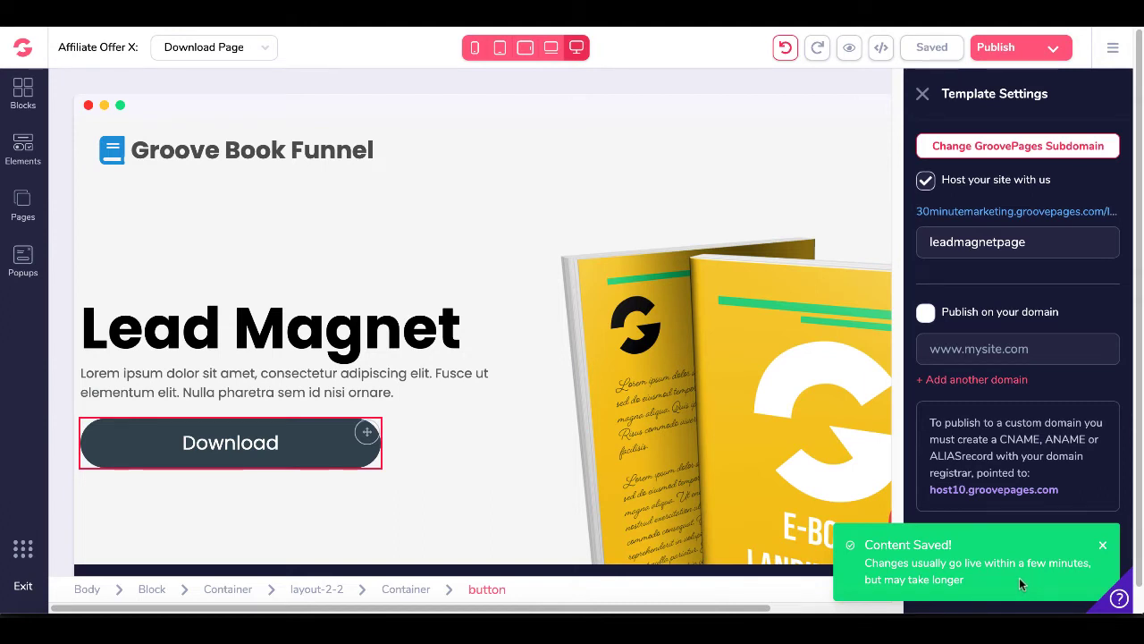
click(971, 215)
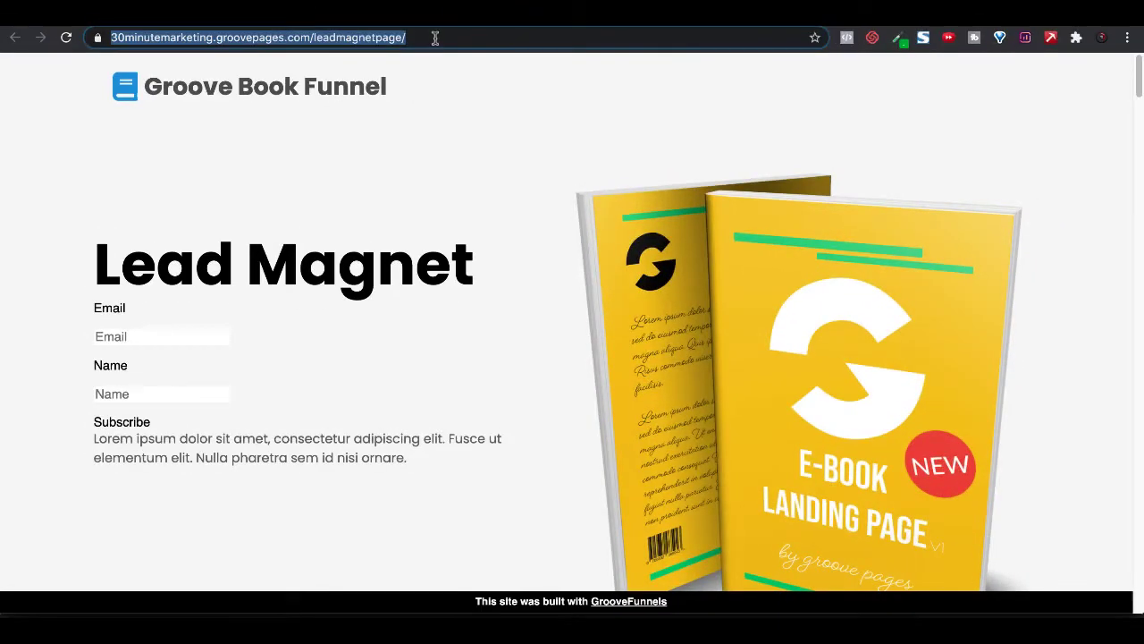
Step: Load the live /leadmagnetpage/thankyou page in a new tab, then return to the builder tab
click(435, 37)
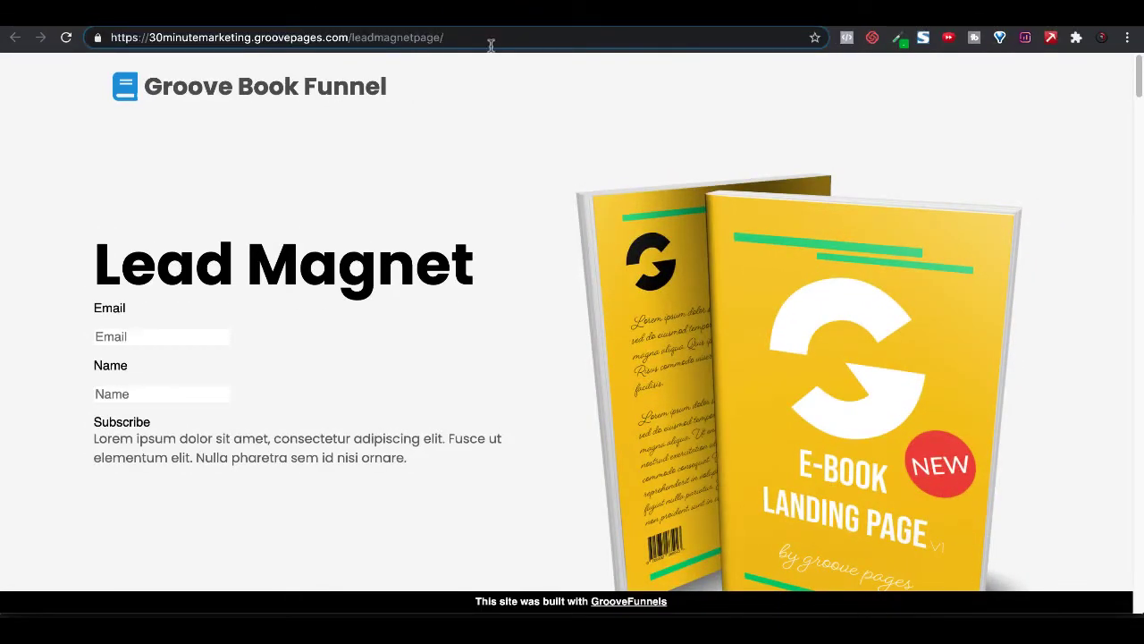
key(ctrl+t)
text(https://30minutemarketing.groovepages.com/leadmagnetpage/)
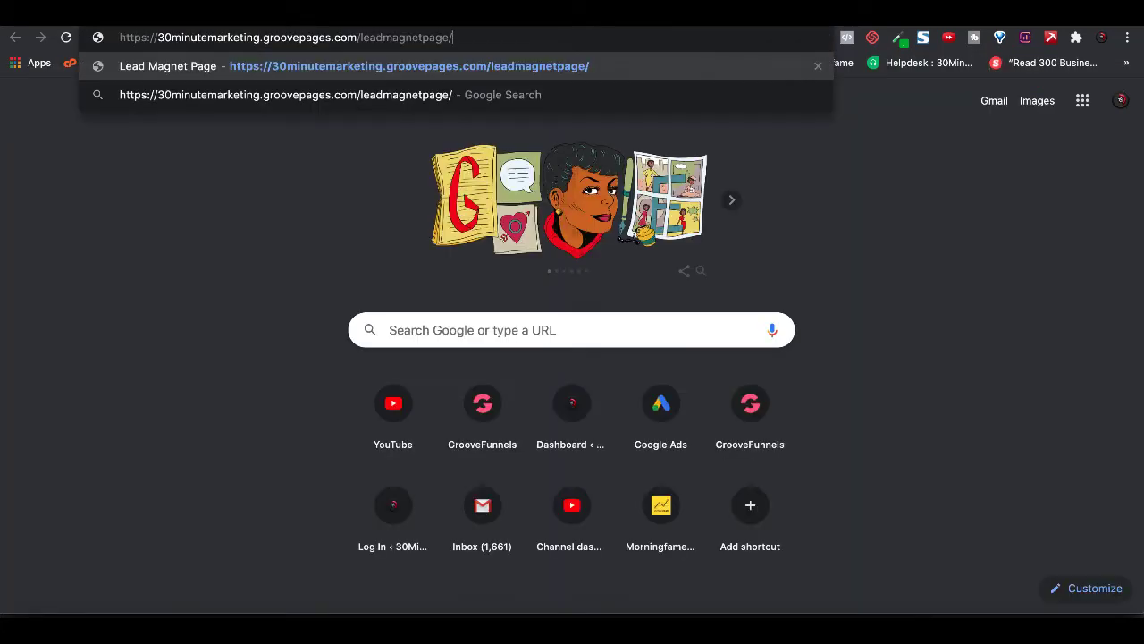
text(tahnk)
key(BackSpace)
key(BackSpace)
key(BackSpace)
key(BackSpace)
text(hankyou)
key(Return)
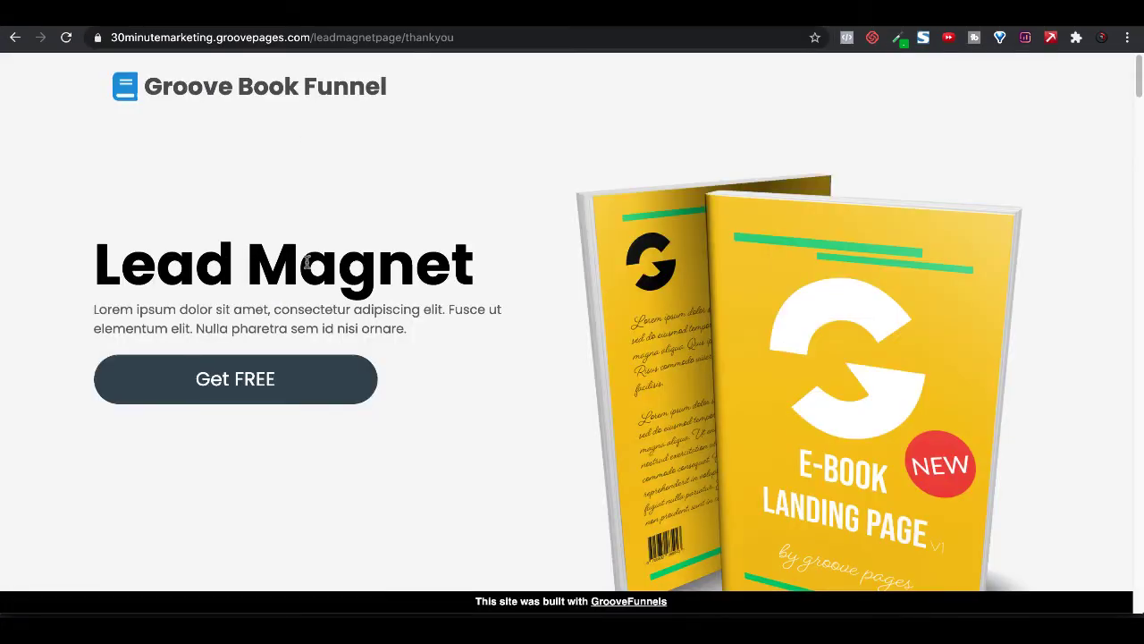
key(ctrl+Tab)
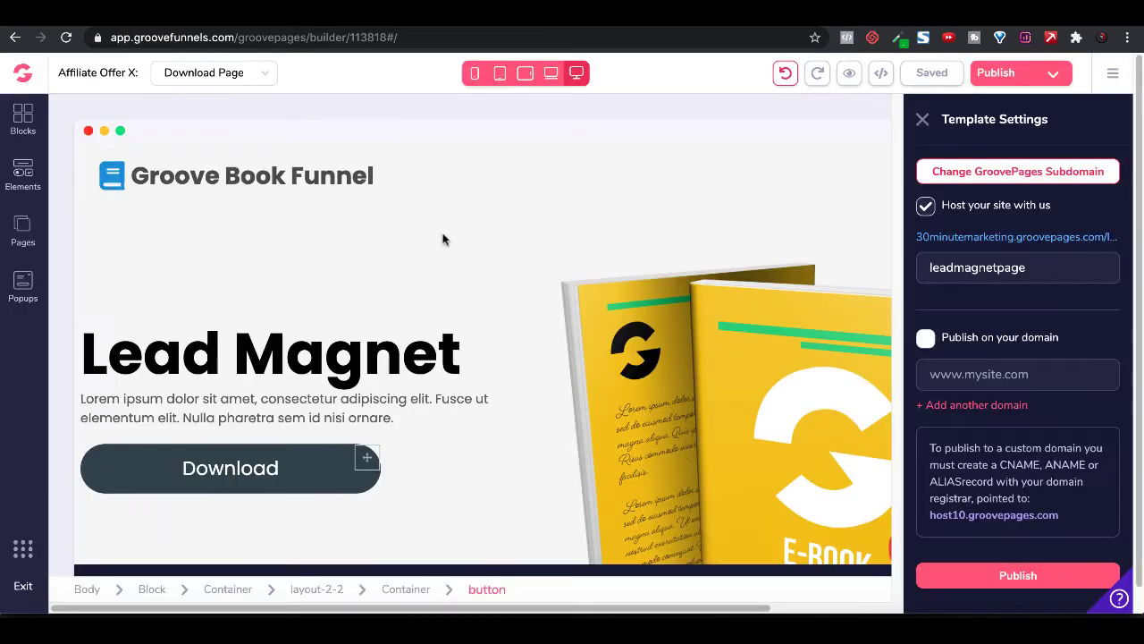
Step: Change the Thank You Page headline from 'Lead Magnet' to 'Thank You' and publish it
click(21, 234)
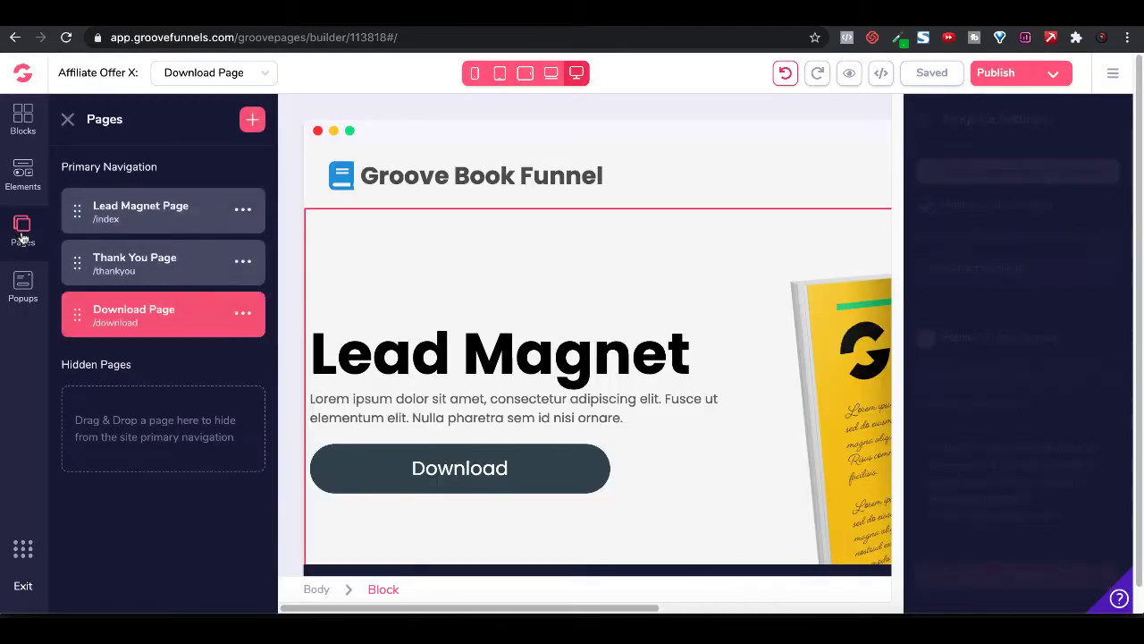
click(194, 272)
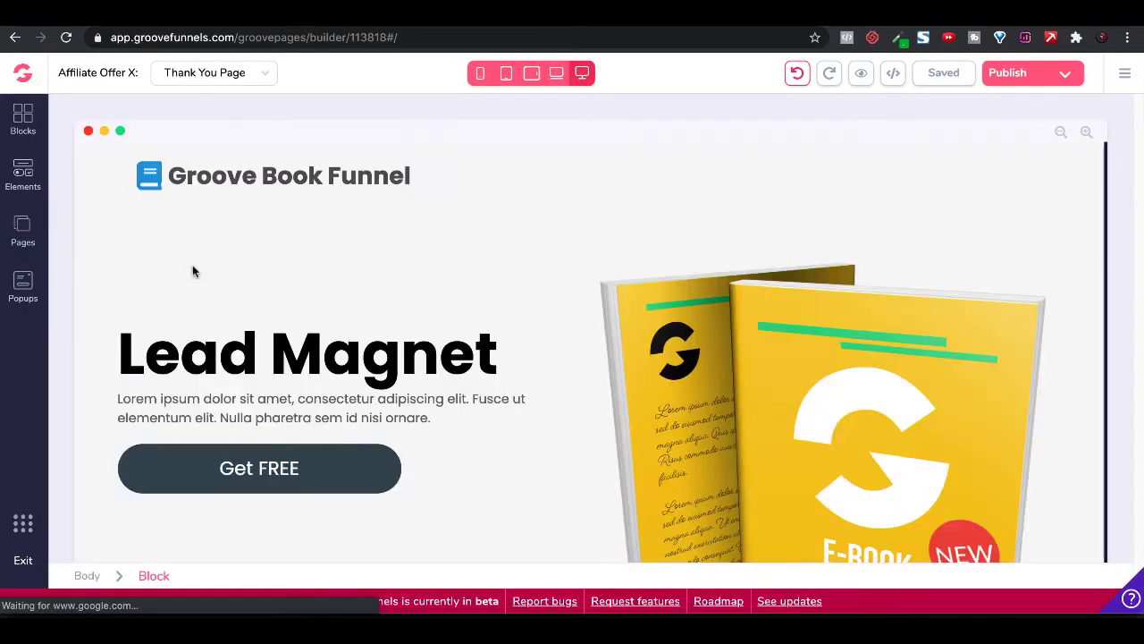
click(240, 351)
double_click(239, 351)
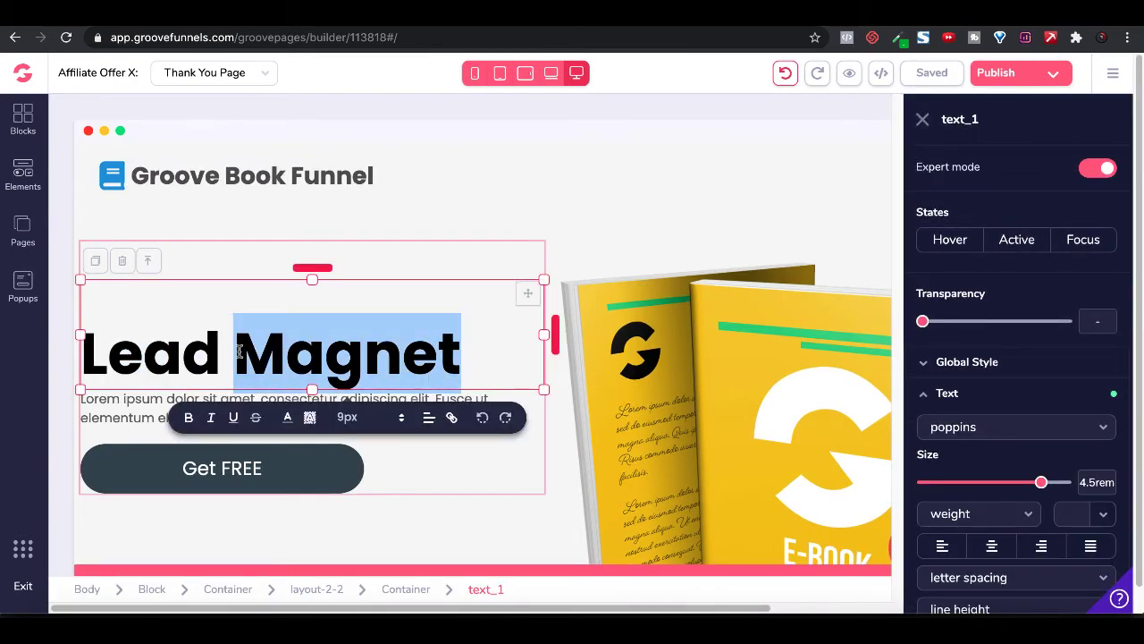
triple_click(240, 352)
text(tha)
key(BackSpace)
key(BackSpace)
key(BackSpace)
text(Th)
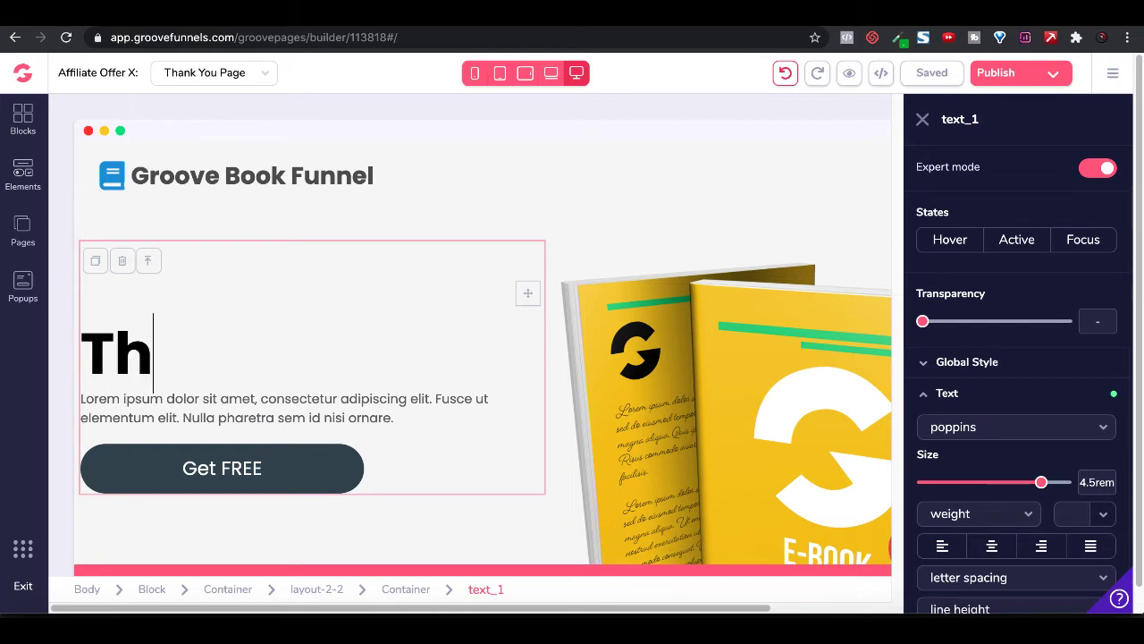
text(ank You)
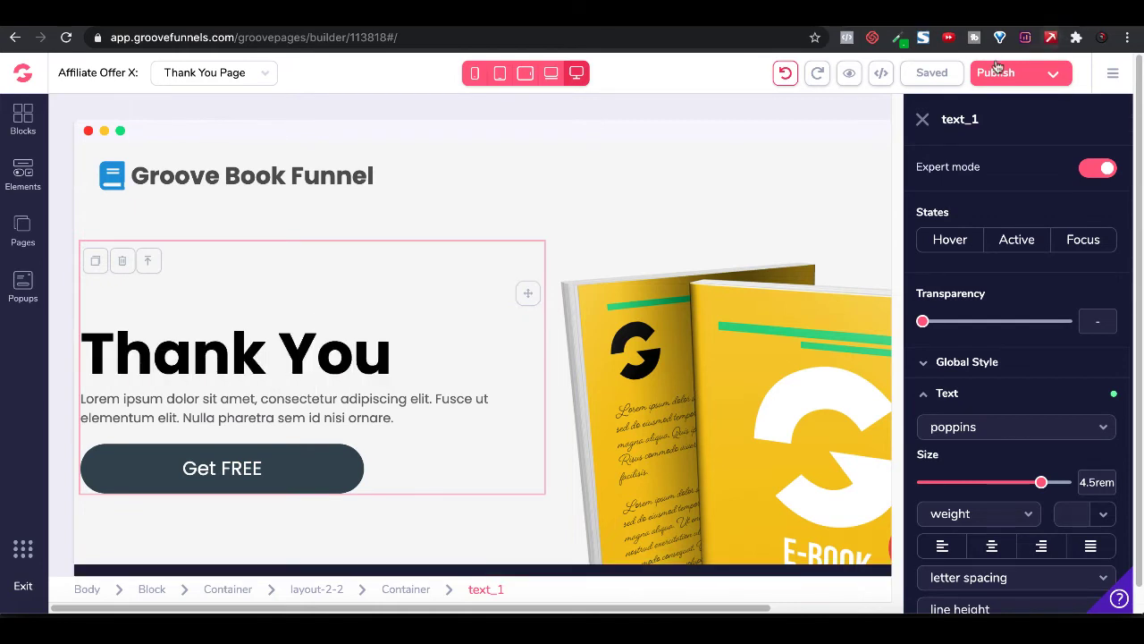
click(997, 70)
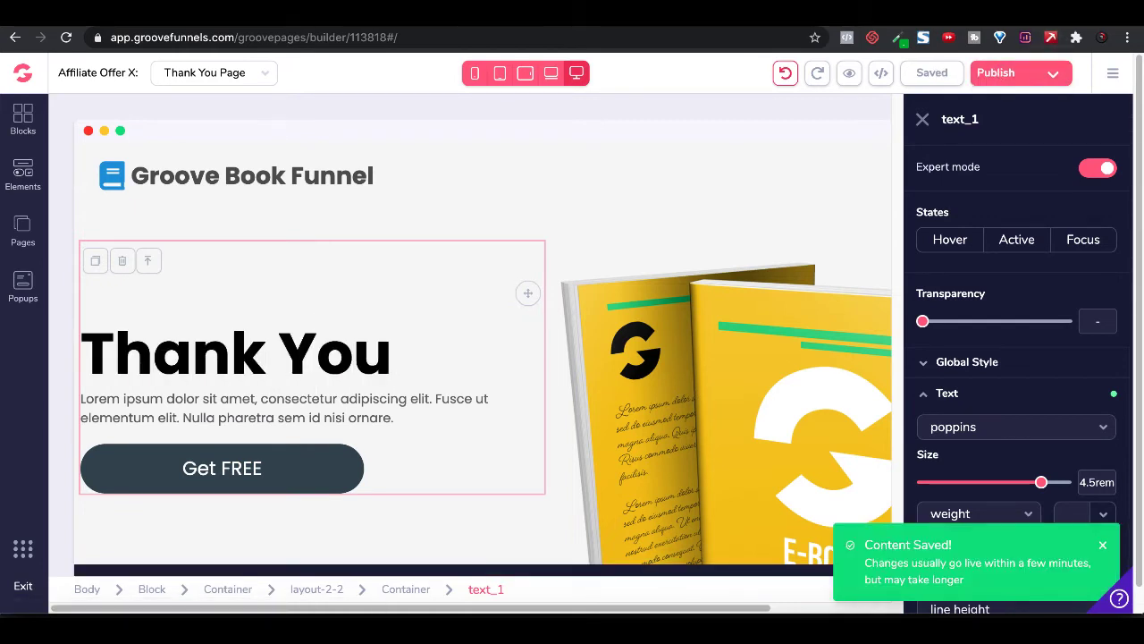
Step: Change the Download Page headline to 'Download' and publish it
click(23, 228)
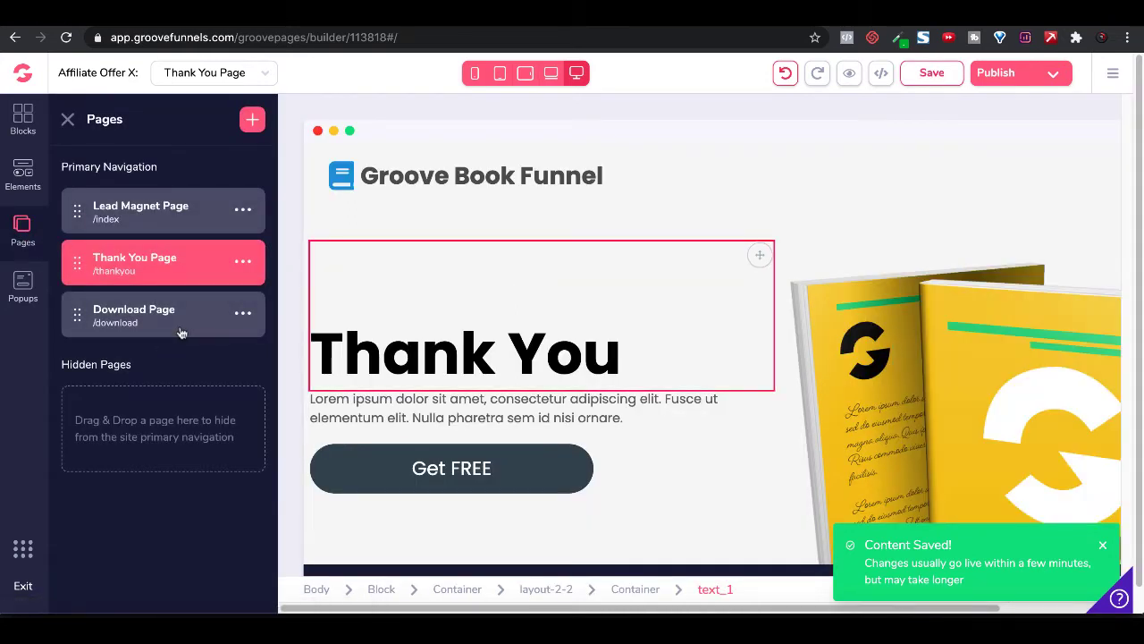
click(179, 332)
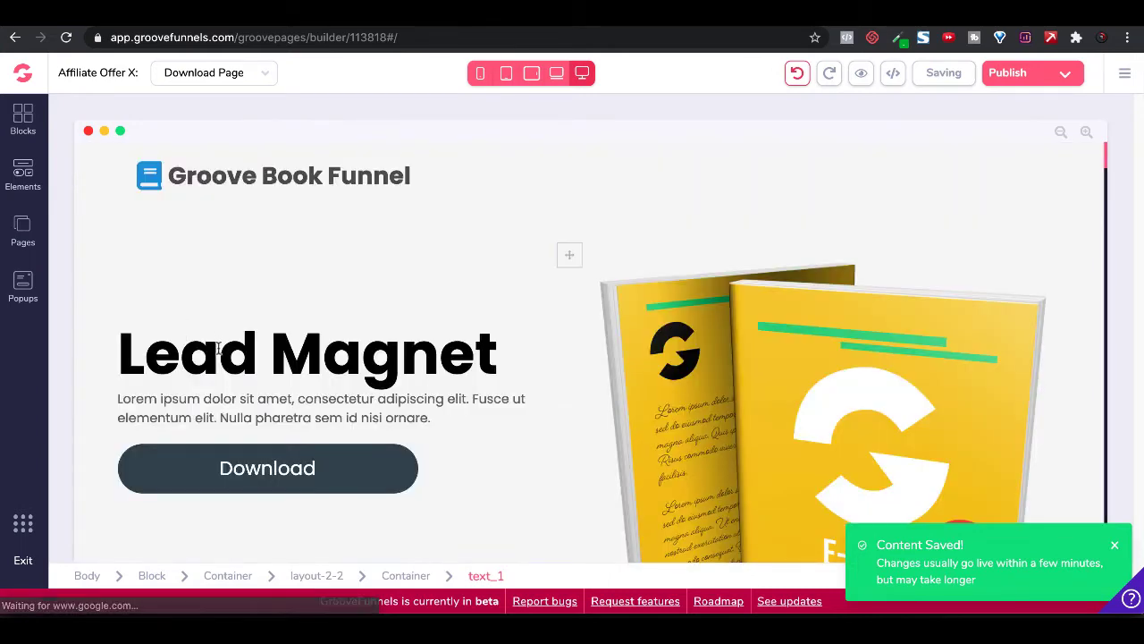
click(217, 349)
click(998, 75)
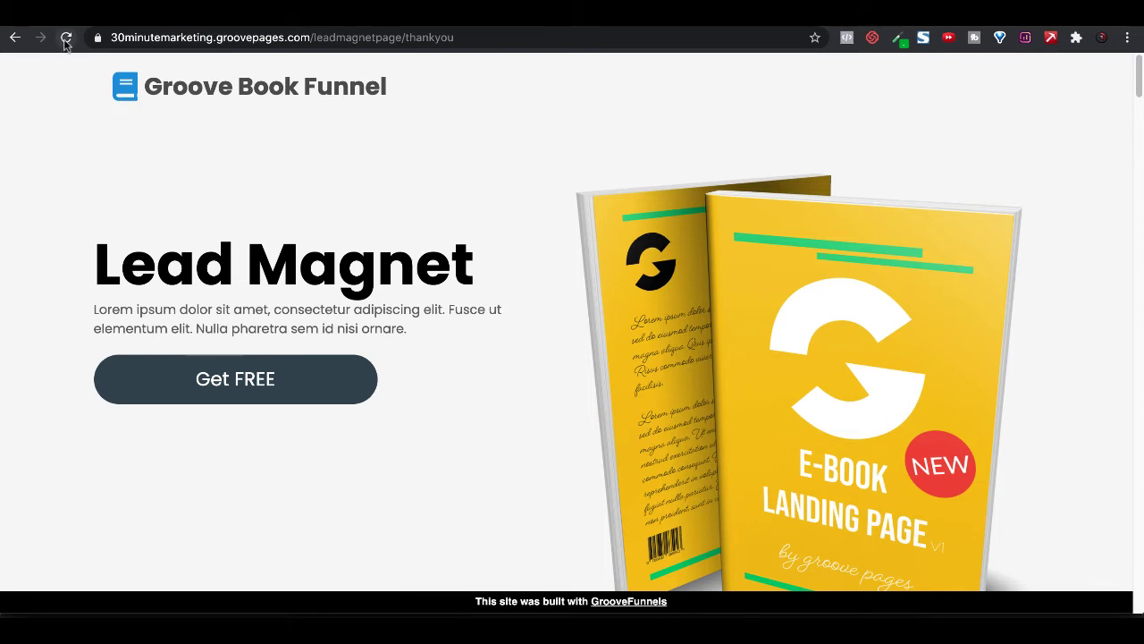
Step: Reload the live thank-you page, then open the live /leadmagnetpage/download page and copy its address
click(64, 41)
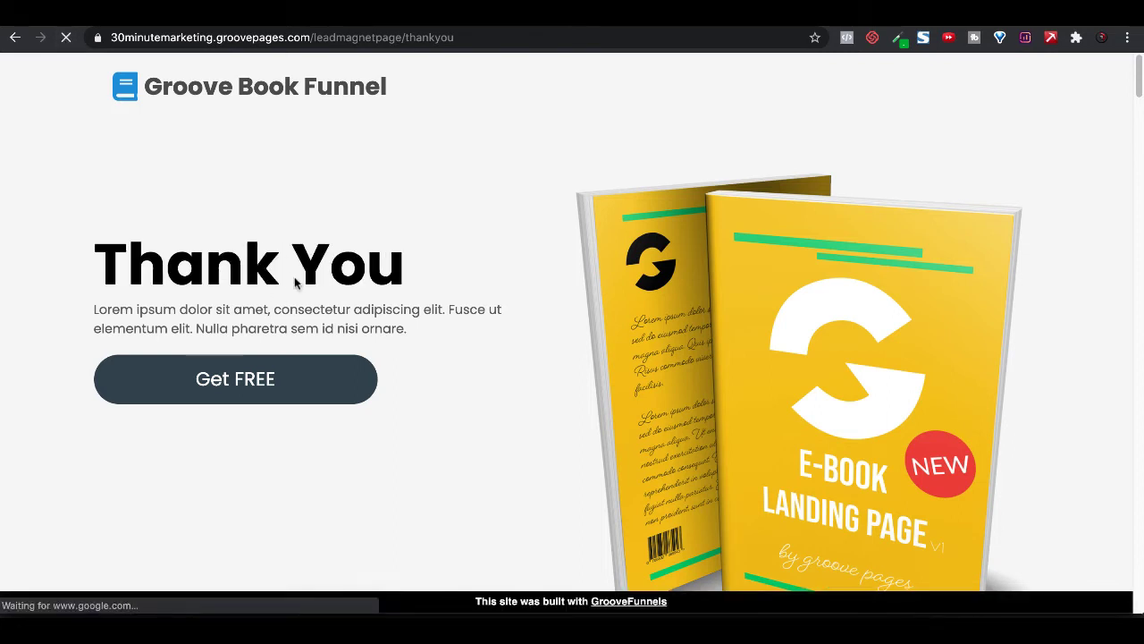
key(ctrl+t)
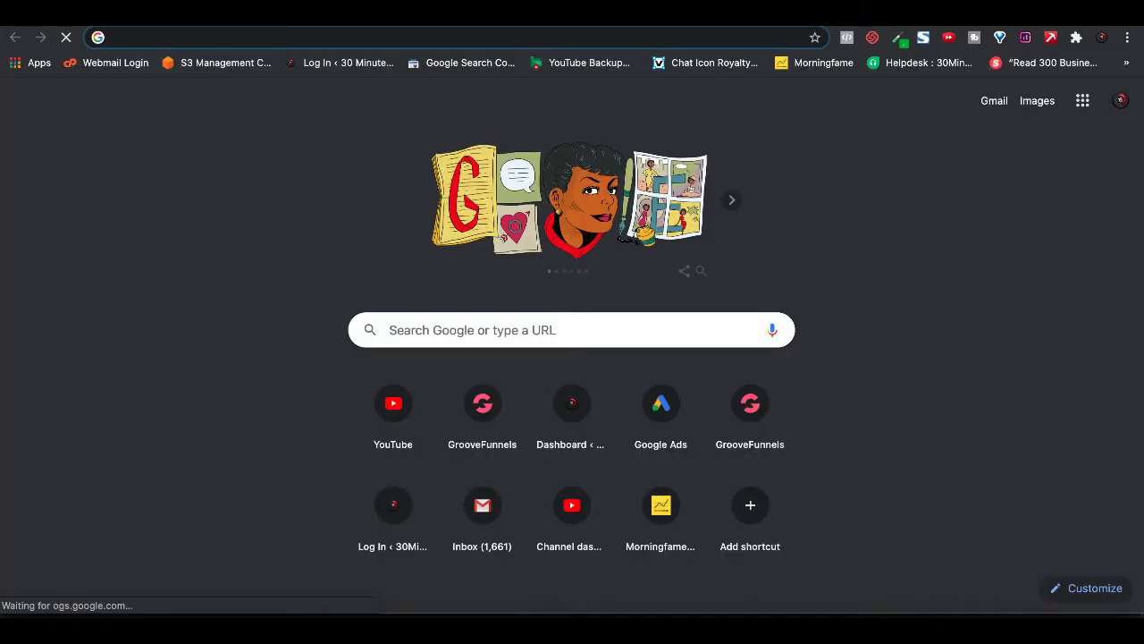
text(https://30minutemarketing.groovepages.com/leadmagnetpage/)
text(download)
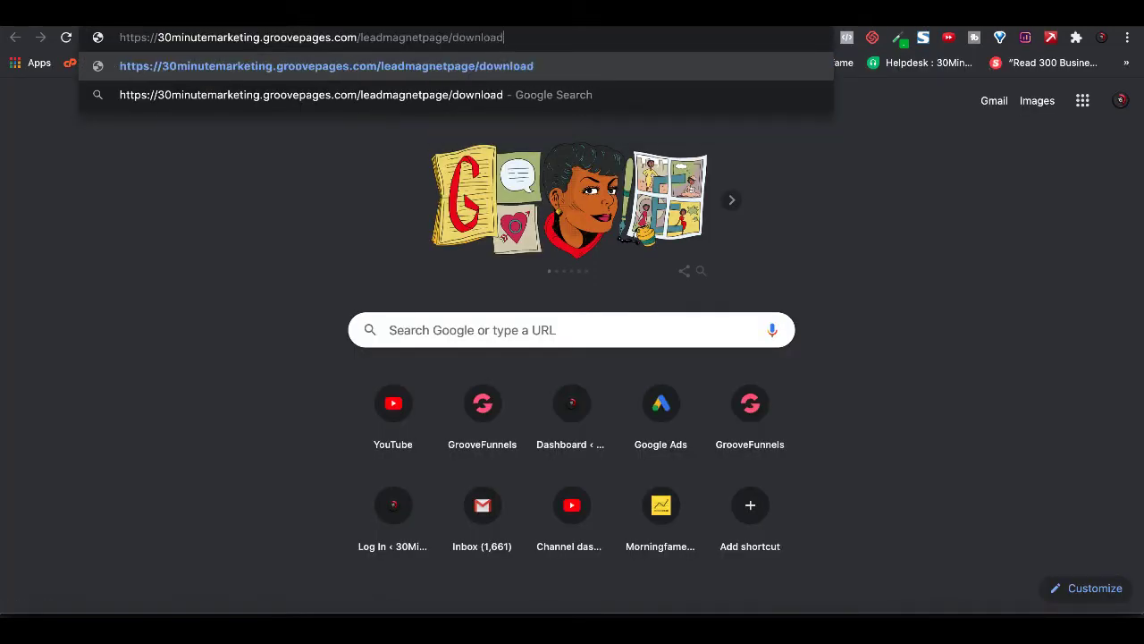
key(Return)
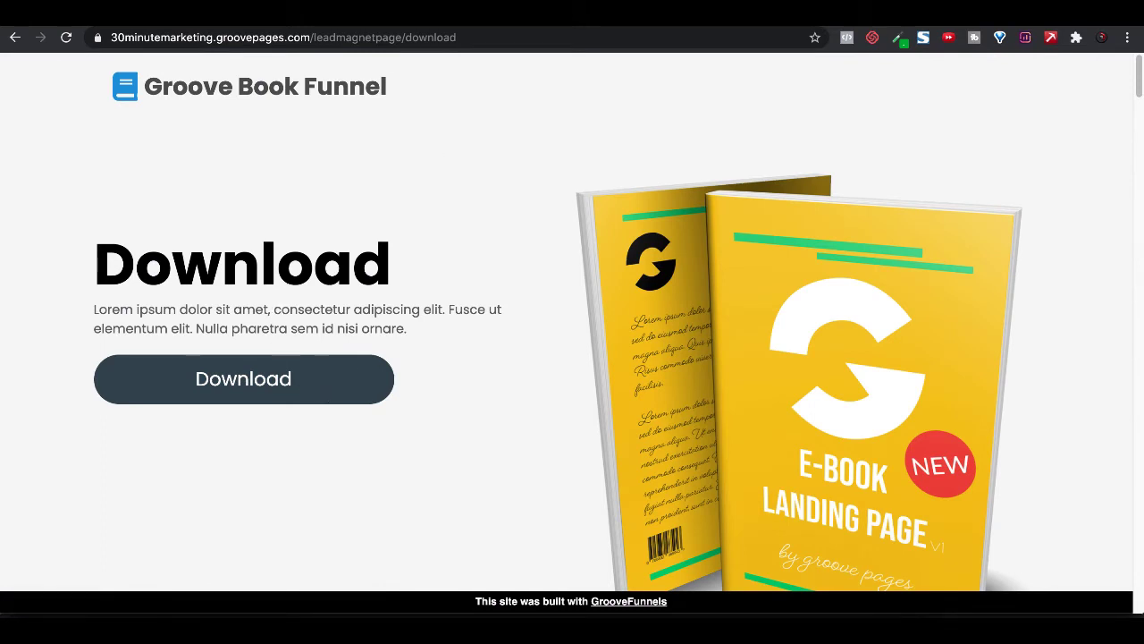
click(473, 37)
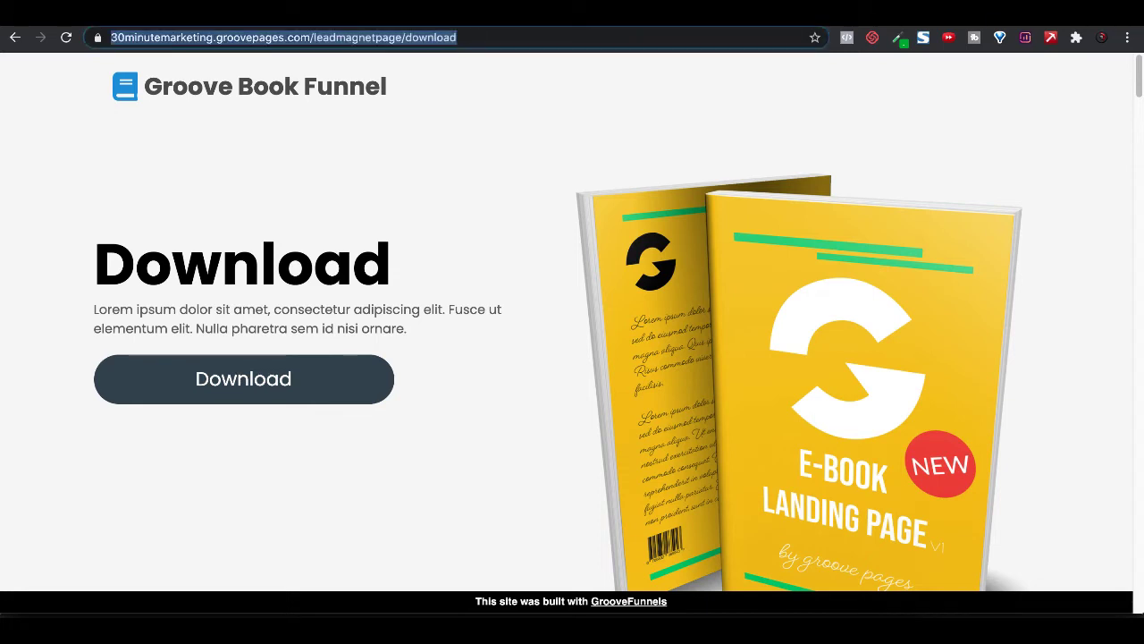
key(super+shift+f)
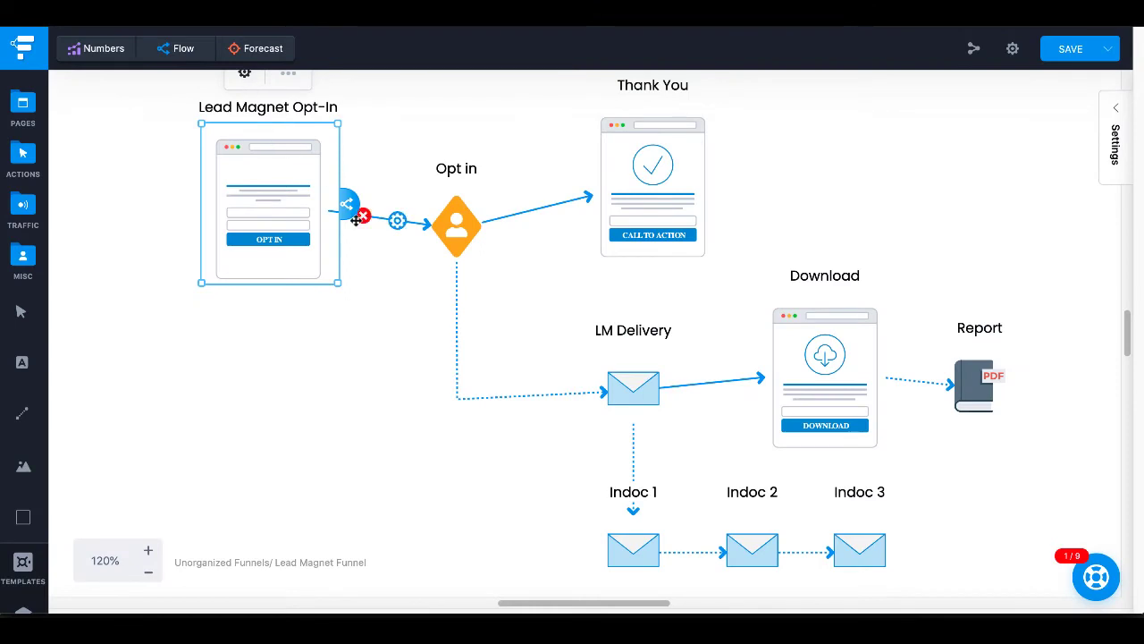
Step: Give the Lead Magnet Opt-In page the leadmagnetpage URL and a note starting 'This is'
scroll(355, 226, up, 1)
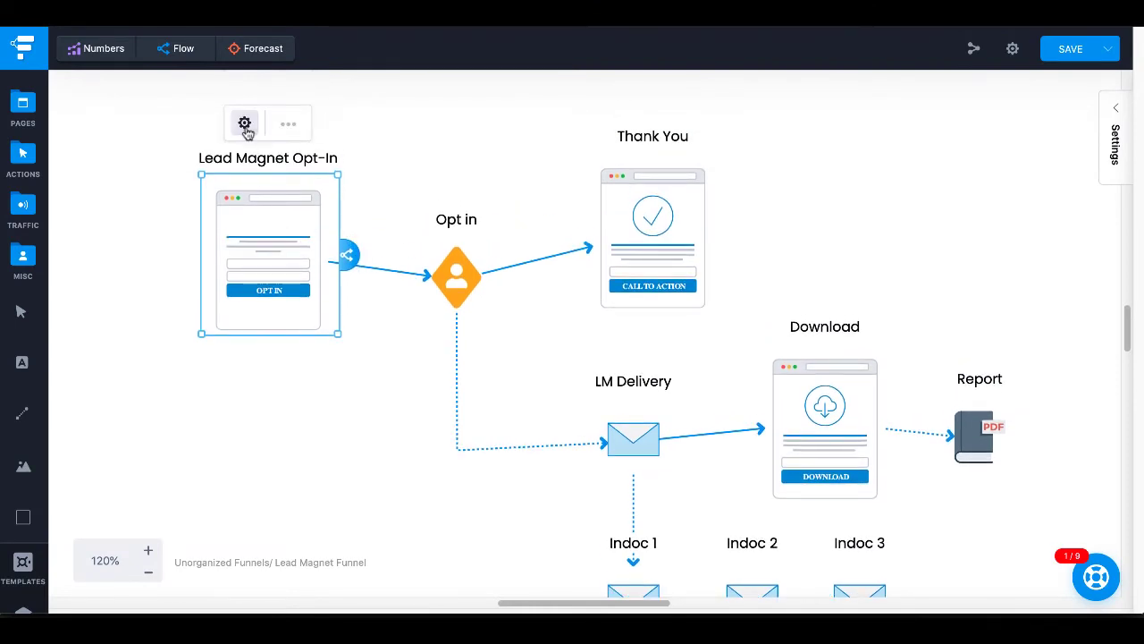
click(244, 124)
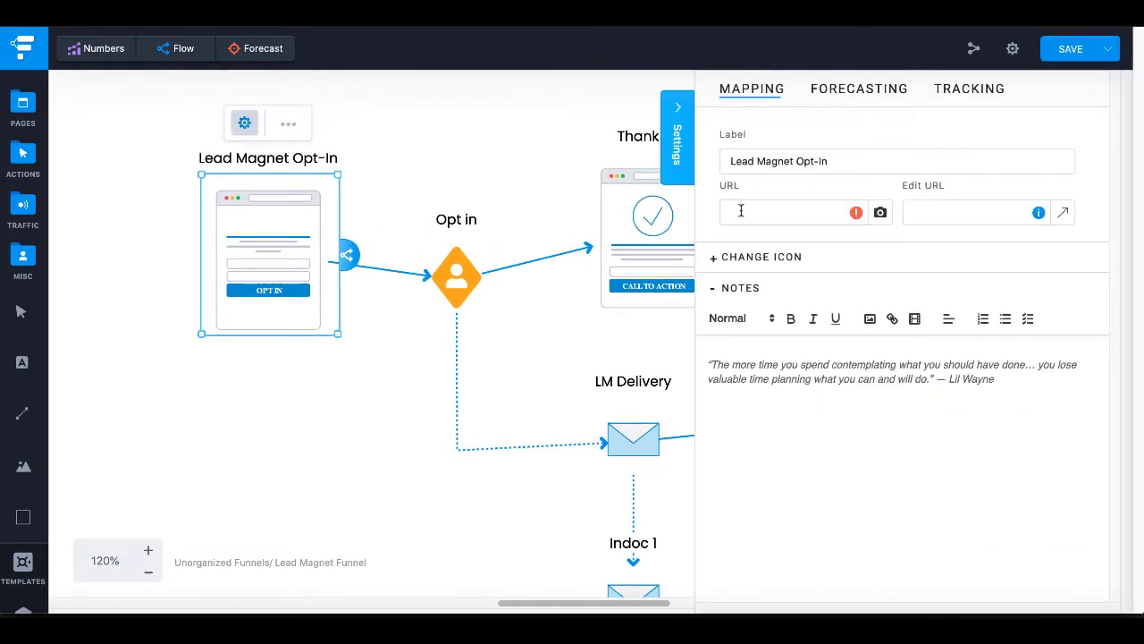
click(741, 211)
text(magnetpage/download)
key(BackSpace)
key(BackSpace)
key(BackSpace)
key(BackSpace)
key(BackSpace)
key(BackSpace)
key(BackSpace)
key(BackSpace)
key(BackSpace)
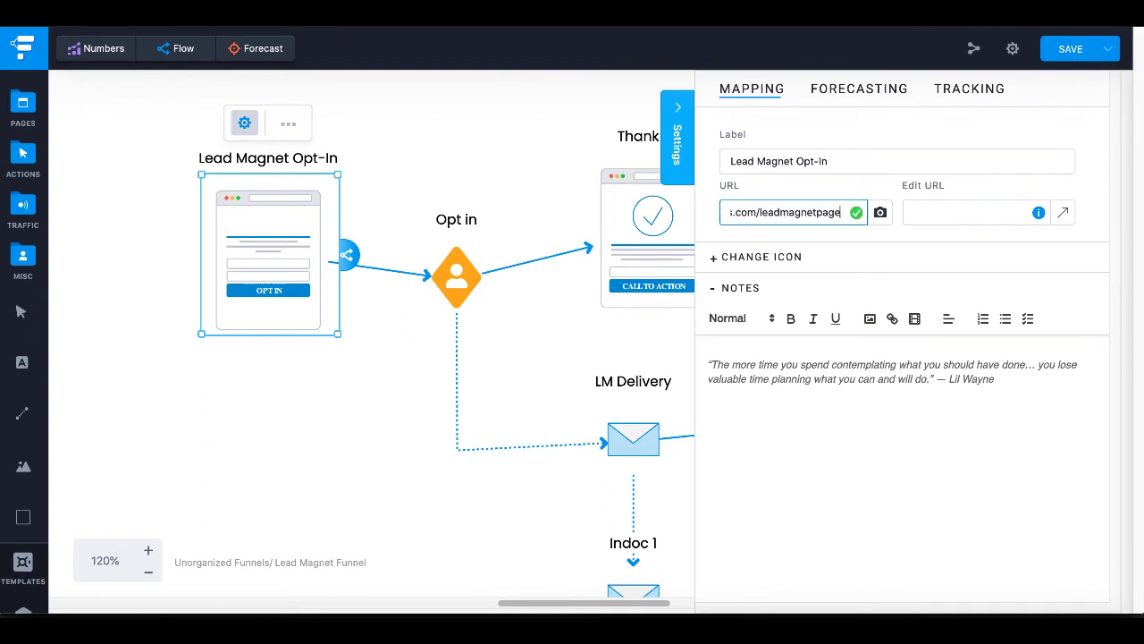
click(737, 370)
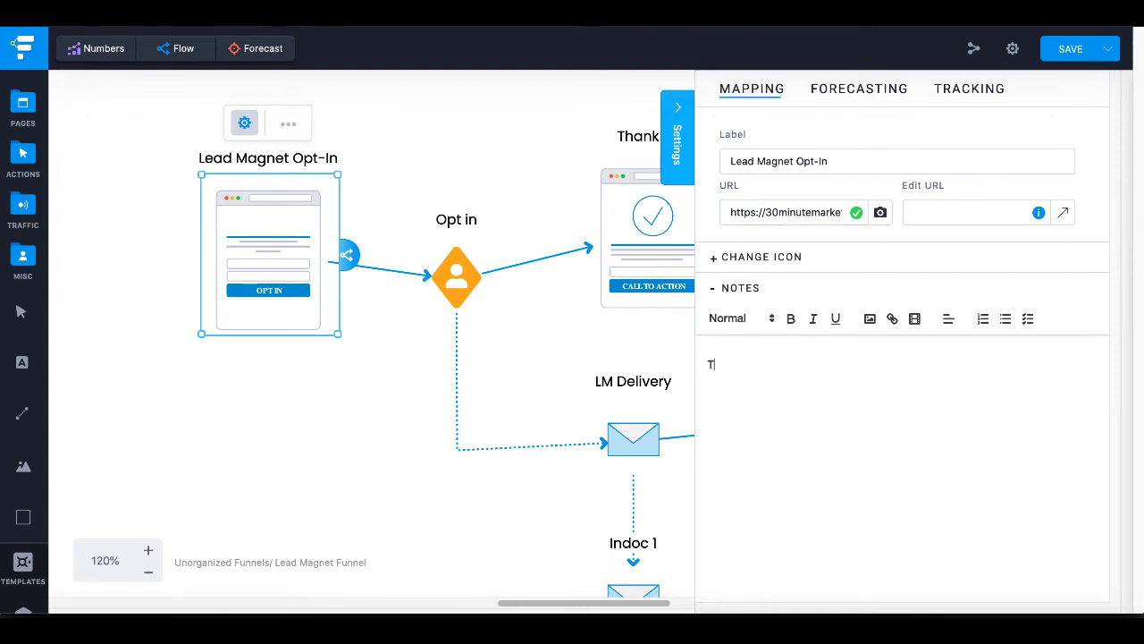
text(This is notes for my FUNNEL)
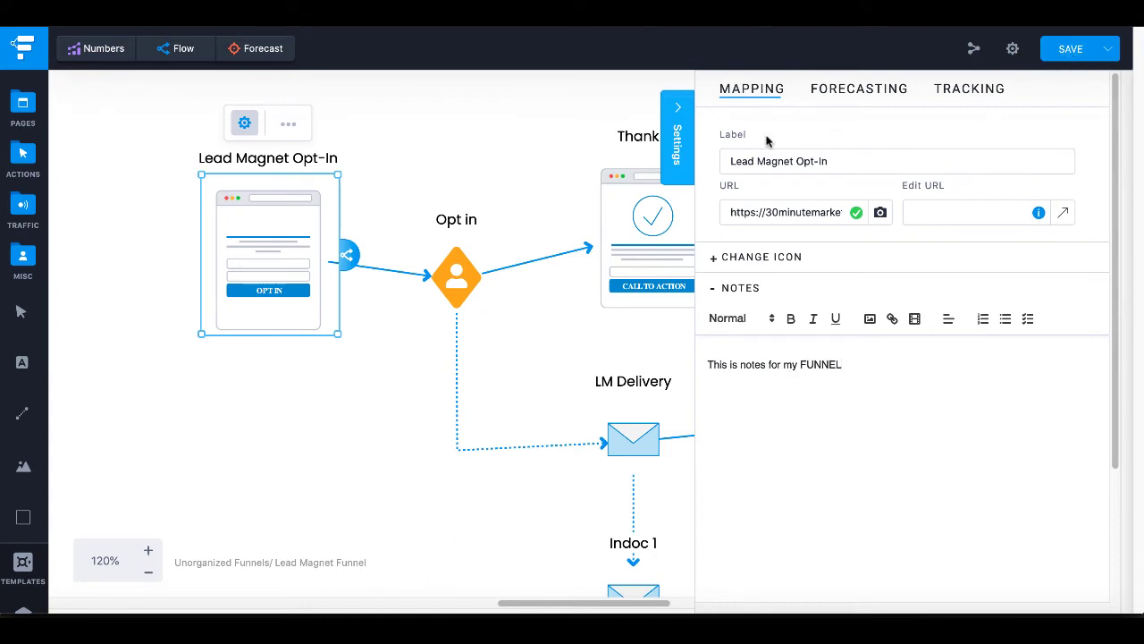
click(679, 124)
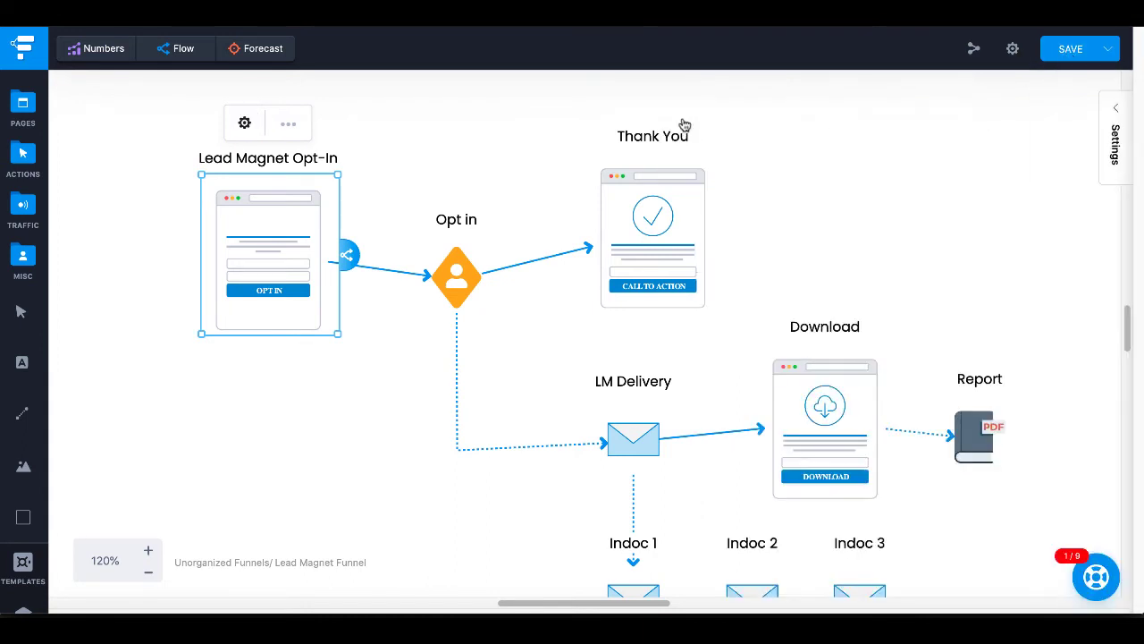
Step: Reposition the Opt-In, Thank You and Download nodes on the funnel canvas
scroll(853, 288, down, 1)
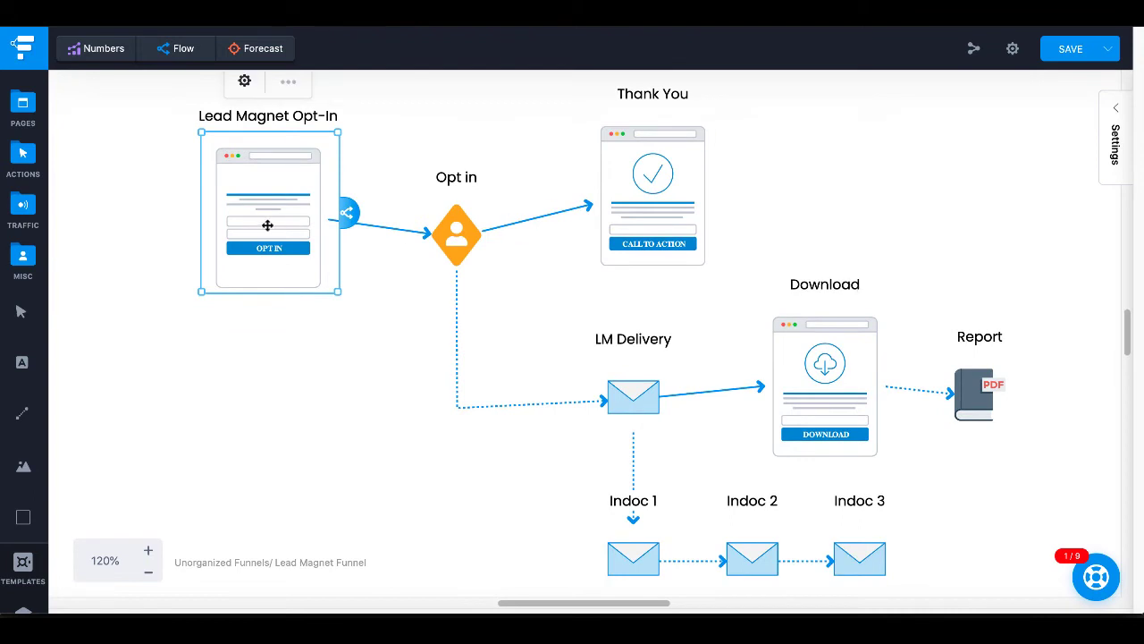
mouse_move(263, 237)
mouse_down()
mouse_move(199, 286)
mouse_move(241, 240)
mouse_move(283, 220)
mouse_move(269, 217)
mouse_up()
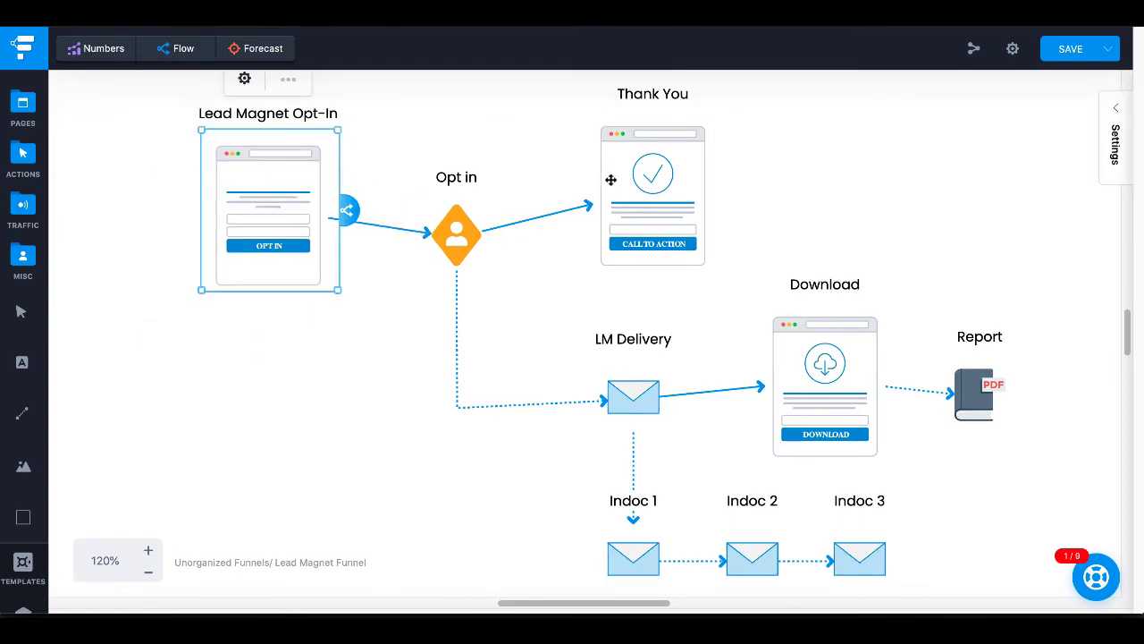
drag(653, 177, 679, 206)
drag(818, 360, 825, 366)
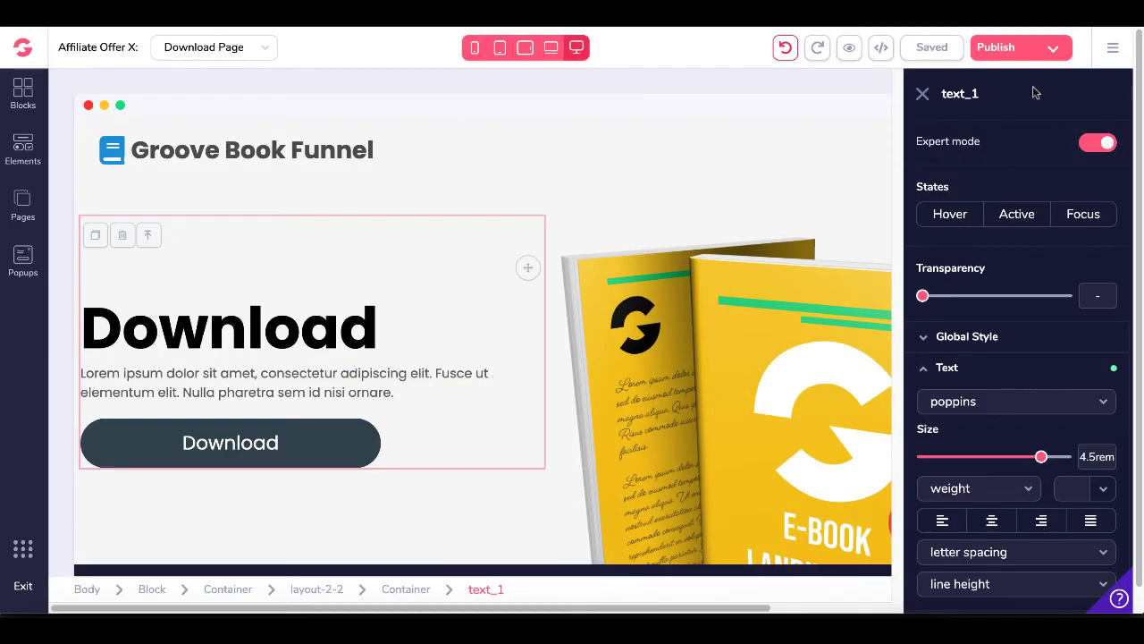
Step: Exit the builder, check the Affiliate Offer X site's pages list, then nudge the Opt-In node left
click(1114, 50)
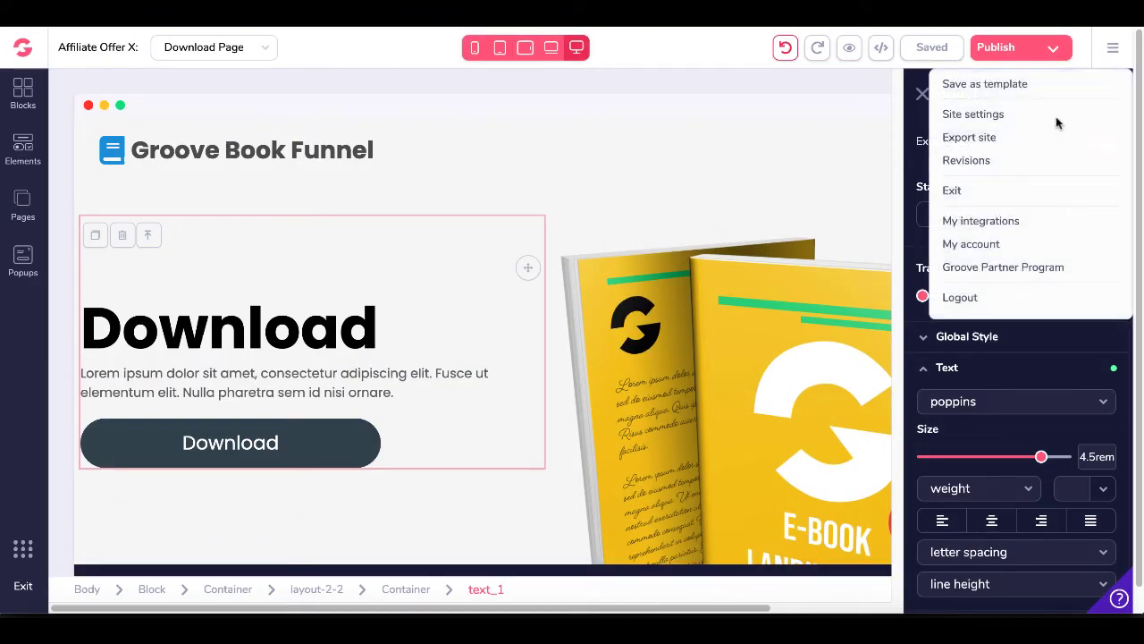
click(988, 192)
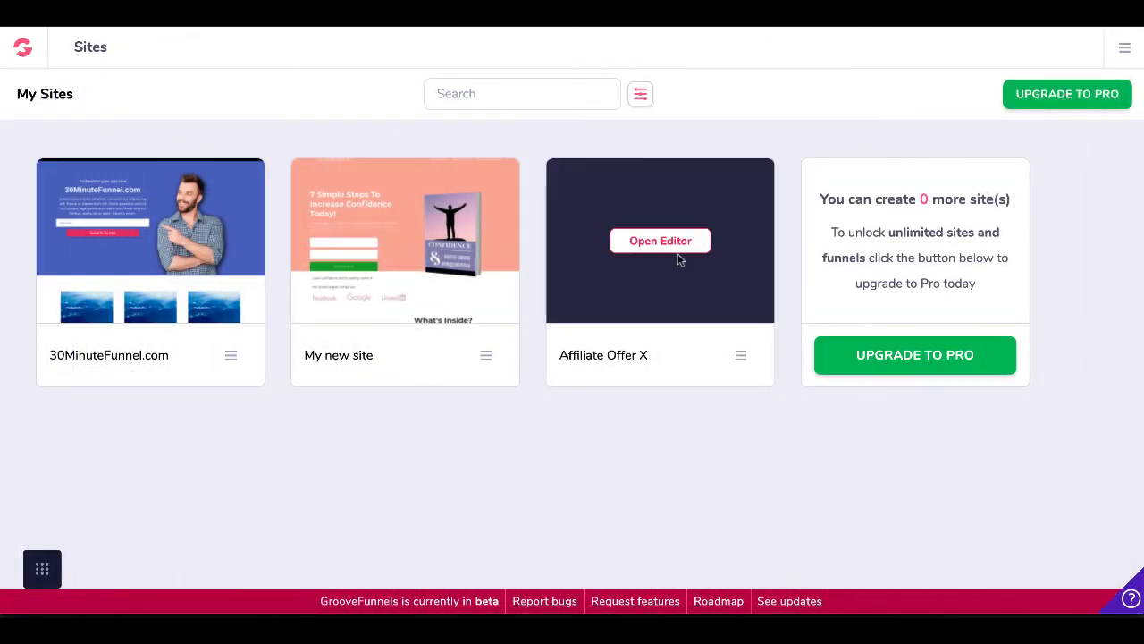
click(664, 245)
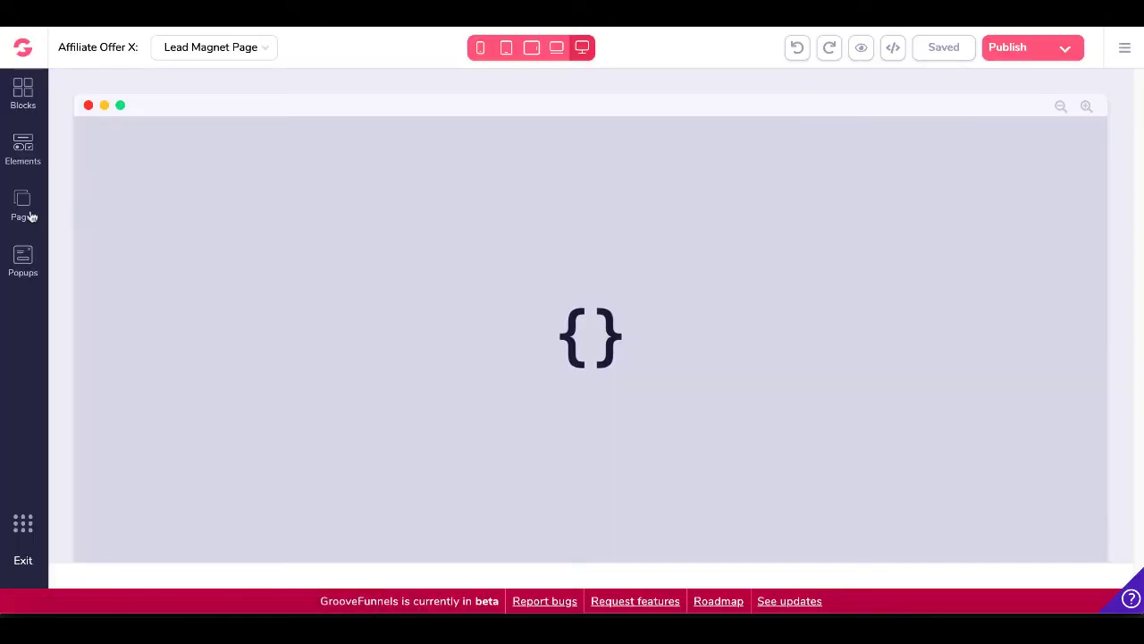
click(30, 214)
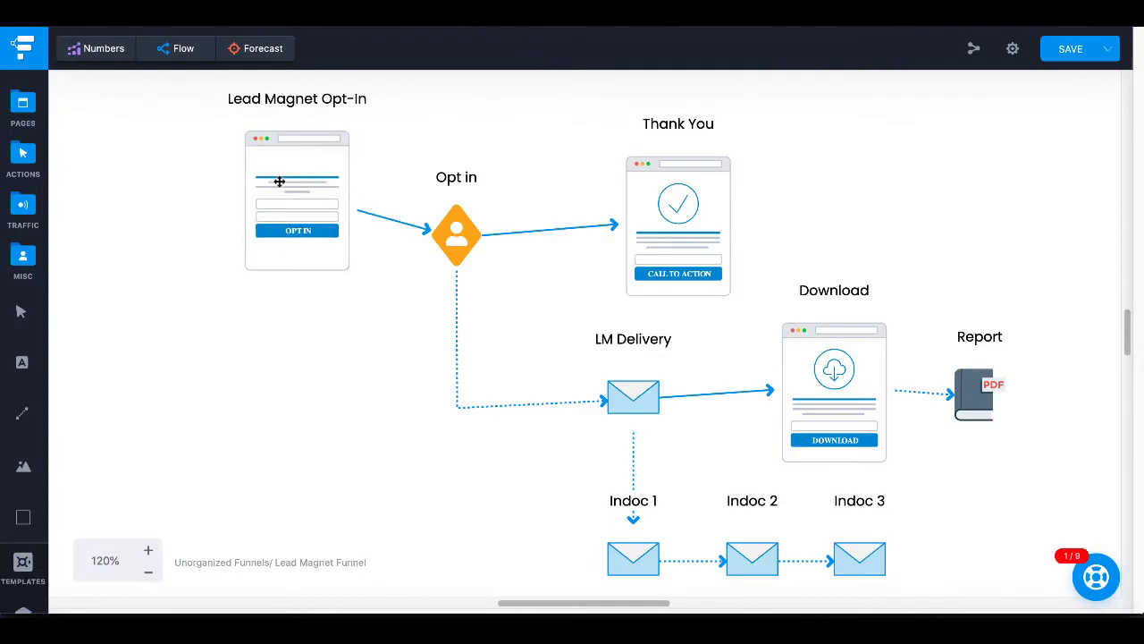
drag(275, 185, 231, 190)
click(231, 190)
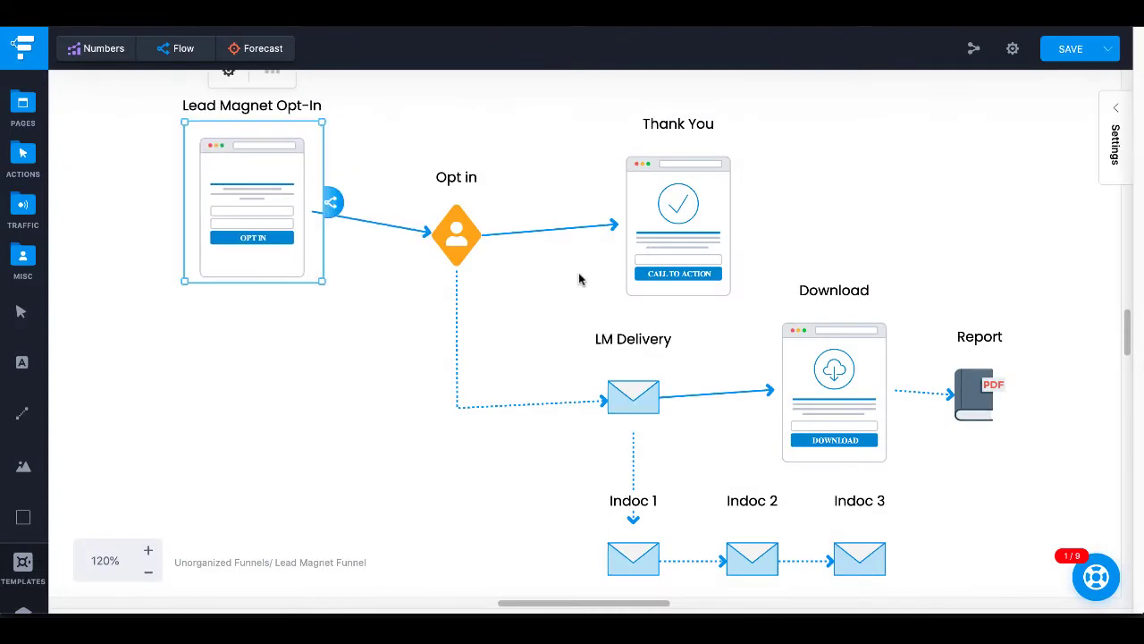
Step: Add a sales page to the map labelled 'Affiliate Sales Page'
drag(270, 208, 284, 231)
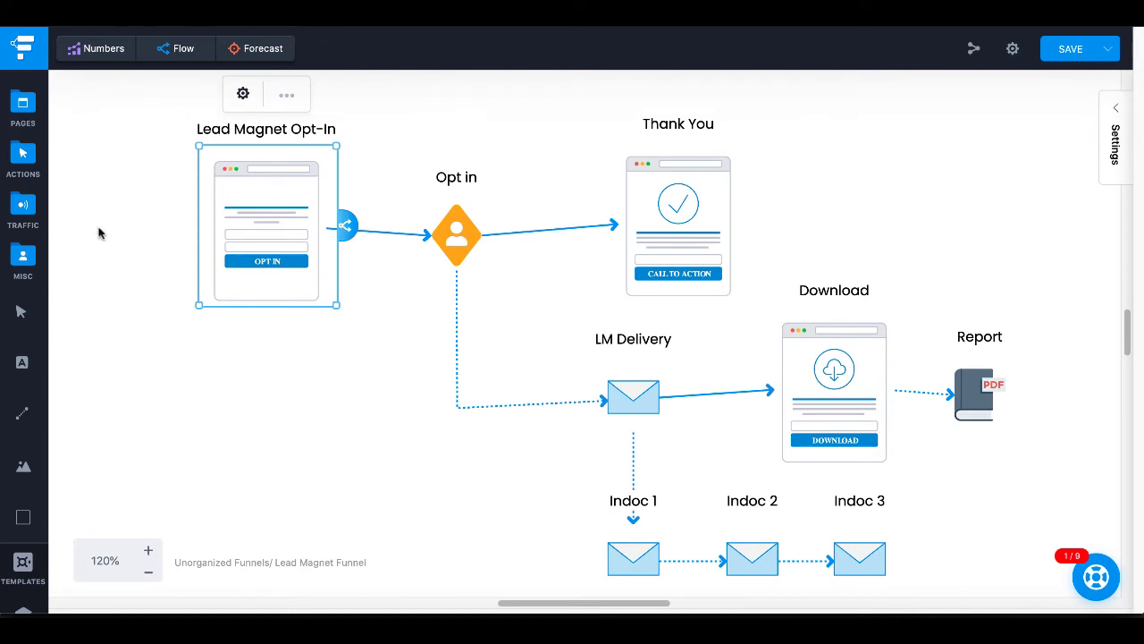
click(27, 113)
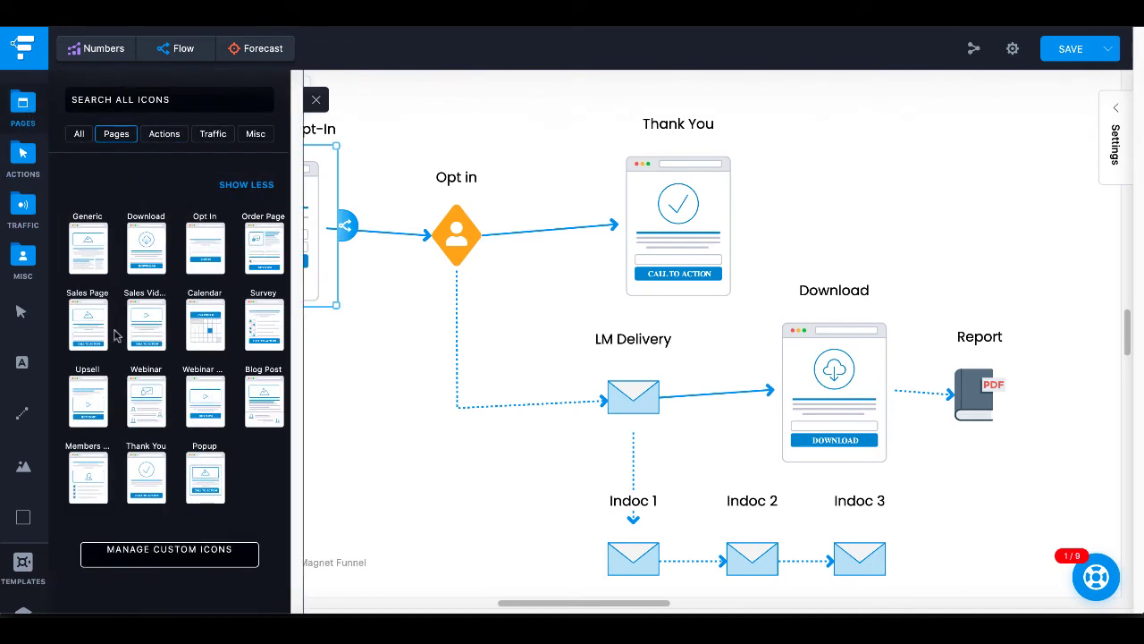
drag(92, 319, 891, 144)
click(927, 86)
click(729, 161)
text(Affiliate Sales Page)
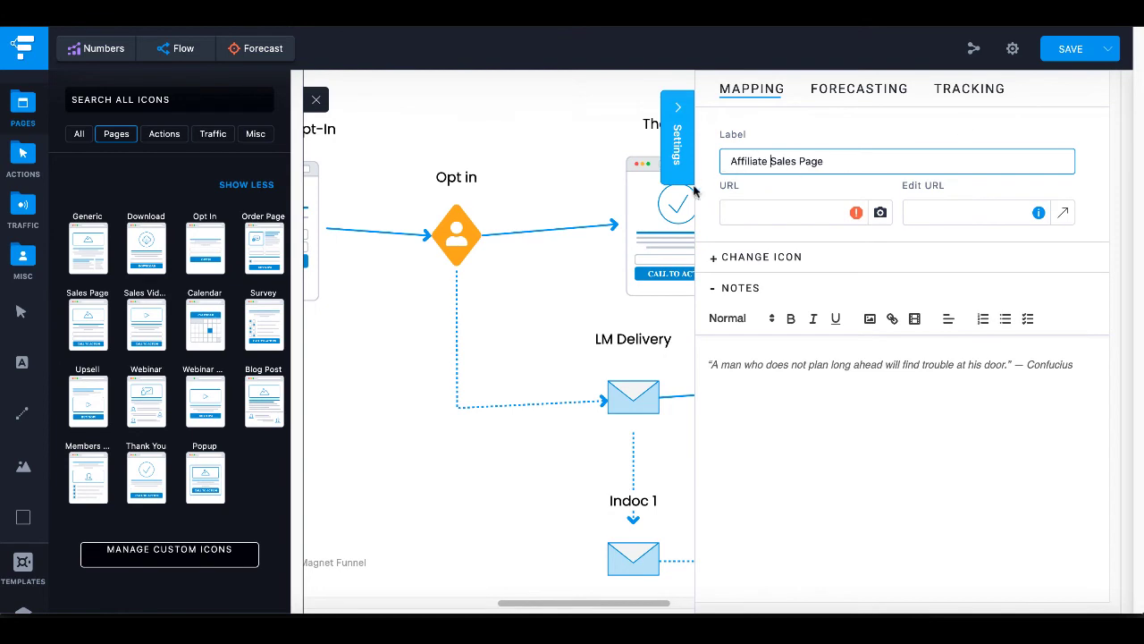
click(581, 159)
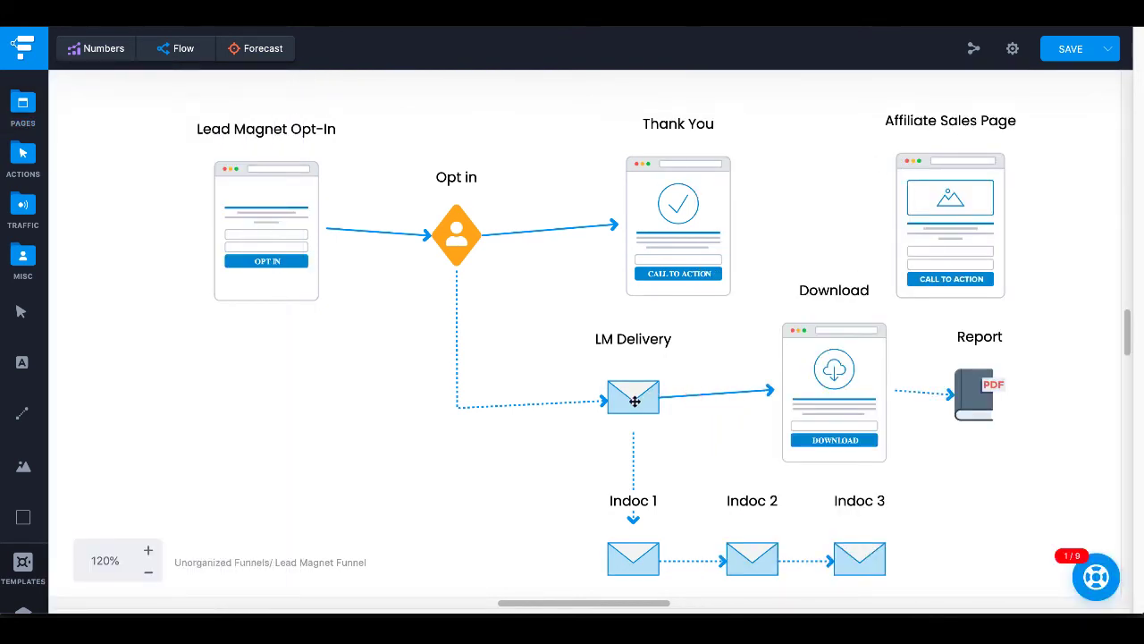
Step: Connect Thank You, Download and the Indoc 1 email to the Affiliate Sales Page
click(679, 215)
drag(757, 220, 912, 207)
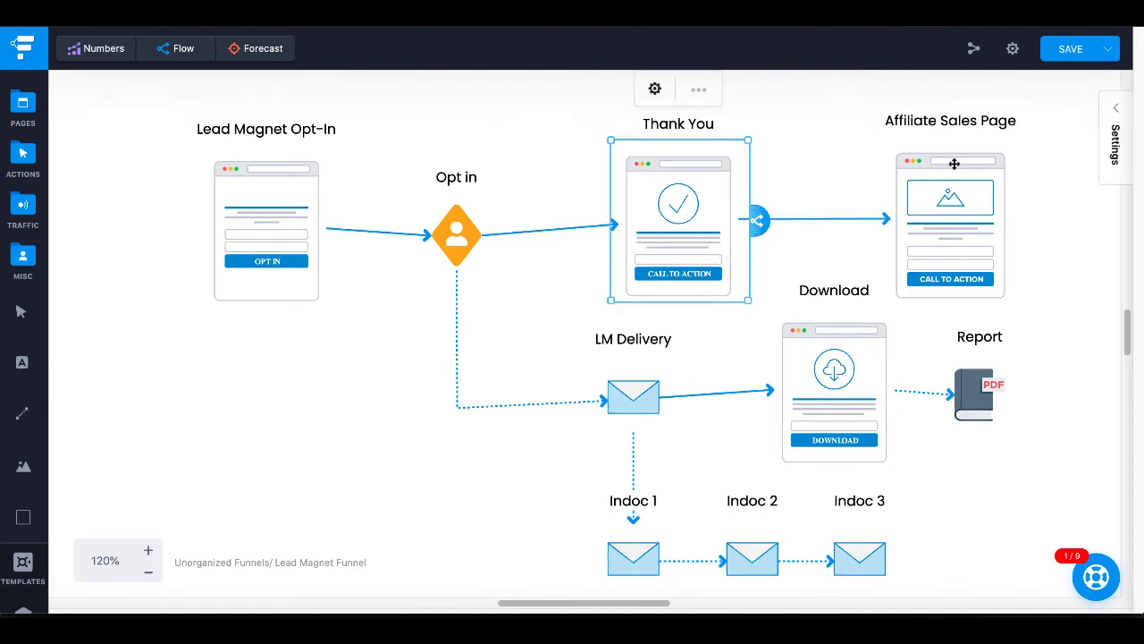
click(859, 383)
drag(911, 386, 923, 166)
click(636, 557)
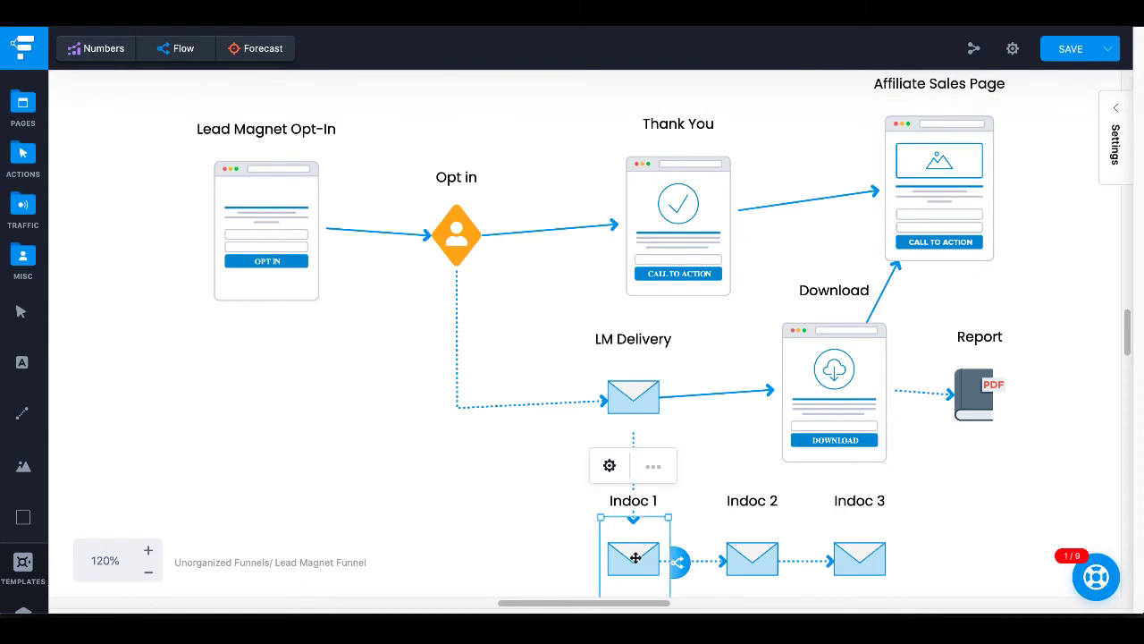
drag(677, 562, 926, 174)
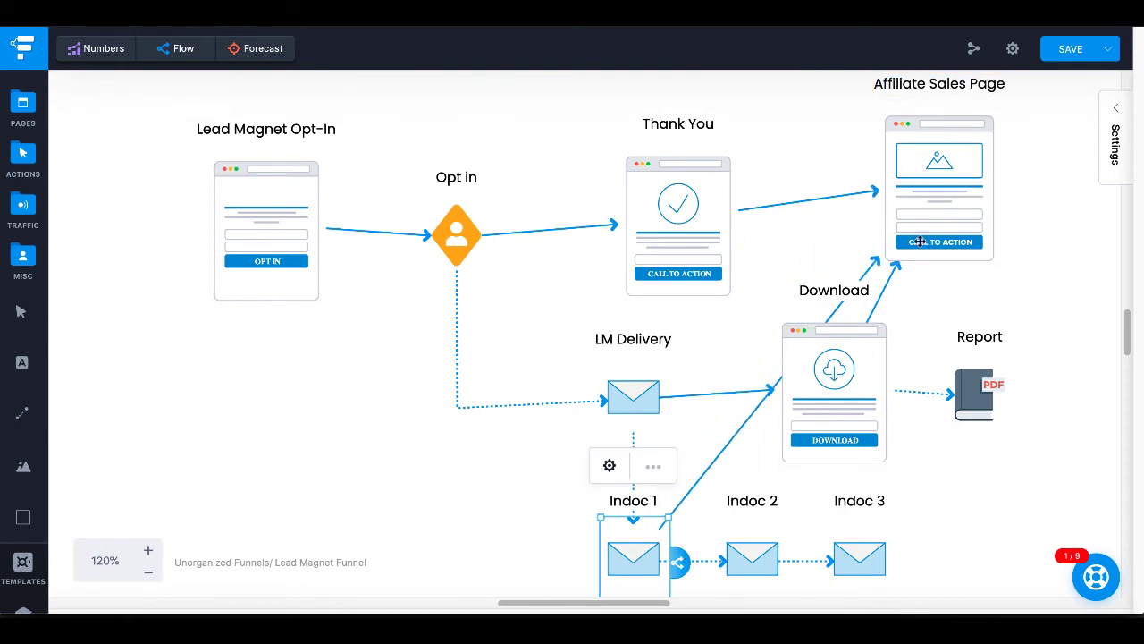
drag(919, 218, 842, 215)
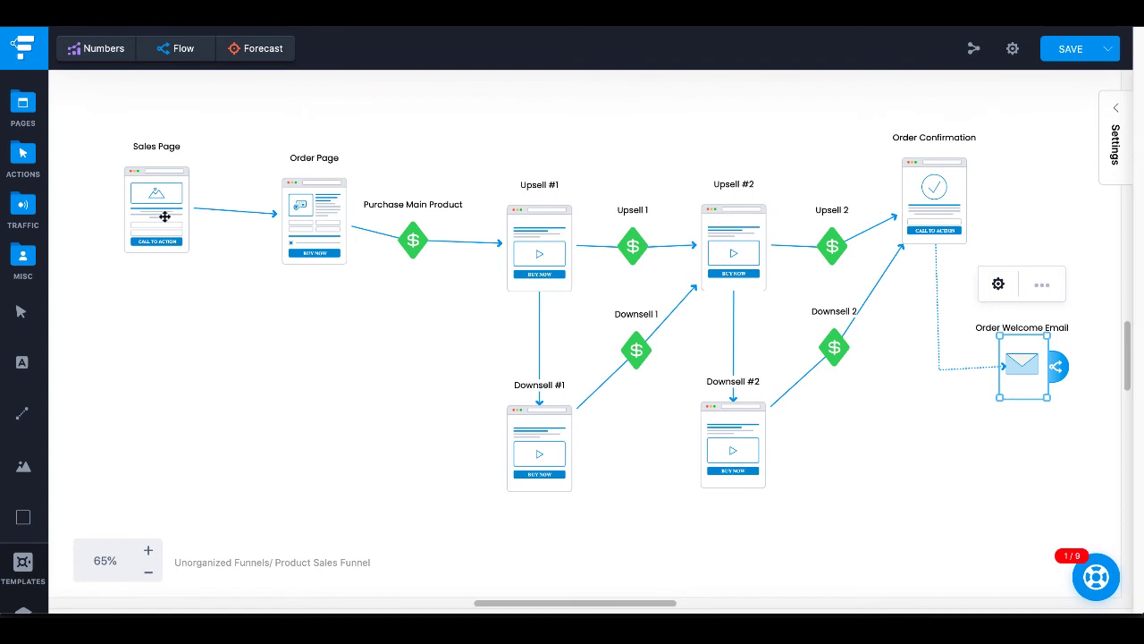
Step: Rearrange the Sales, Order, Upsell #1/#2, Downsell #1/#2 and Order Confirmation nodes
drag(164, 216, 173, 190)
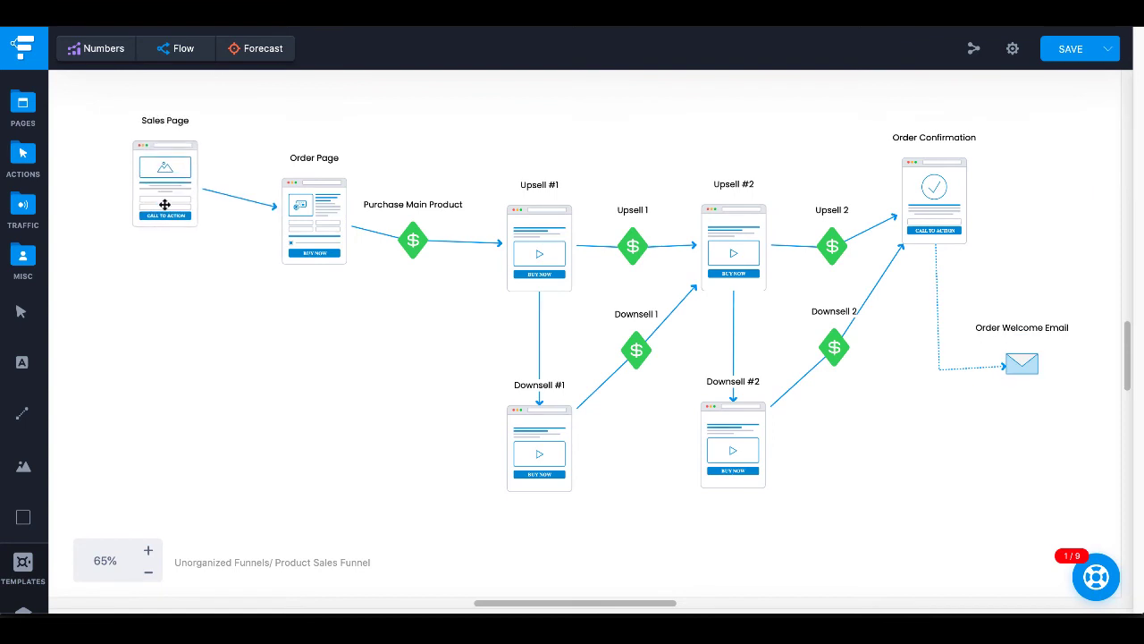
drag(301, 223, 304, 200)
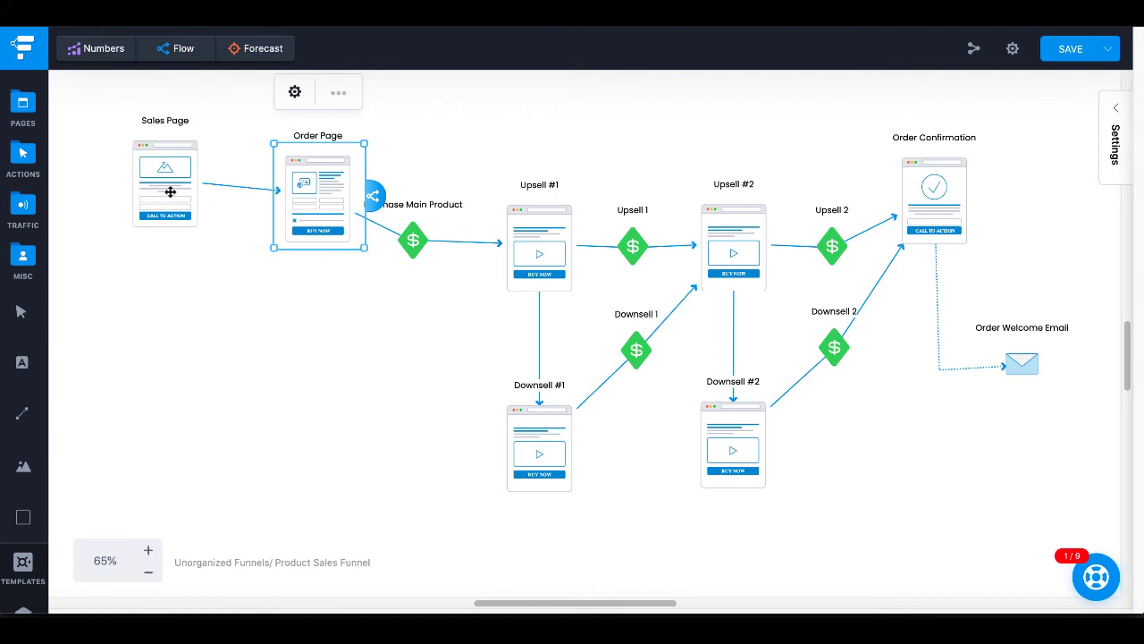
drag(172, 192, 158, 189)
drag(302, 211, 282, 212)
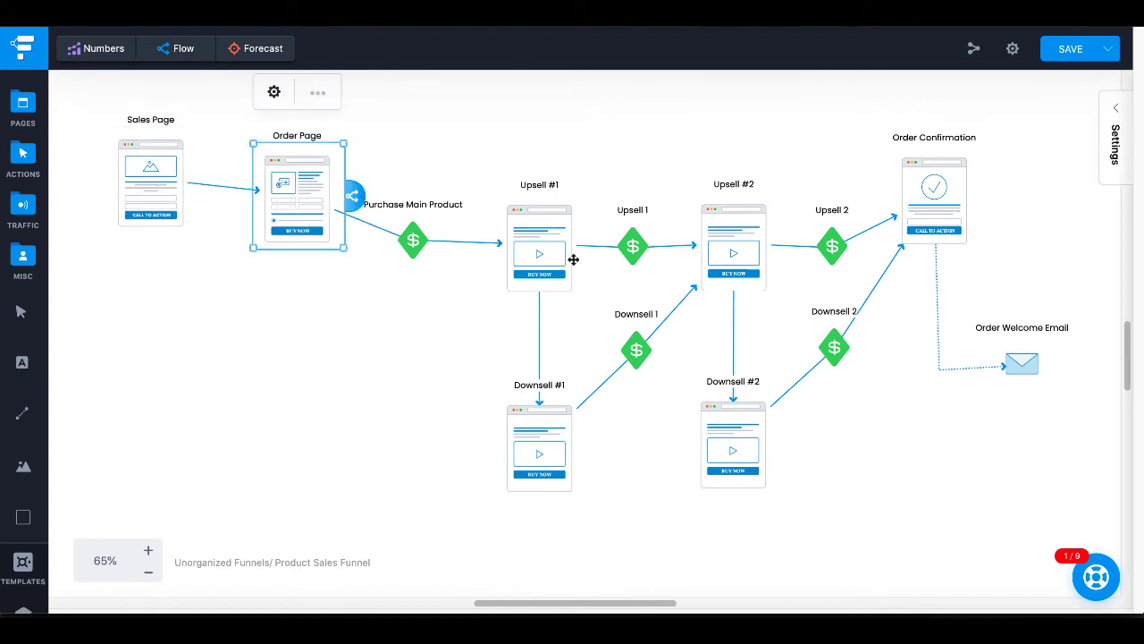
drag(562, 243, 557, 217)
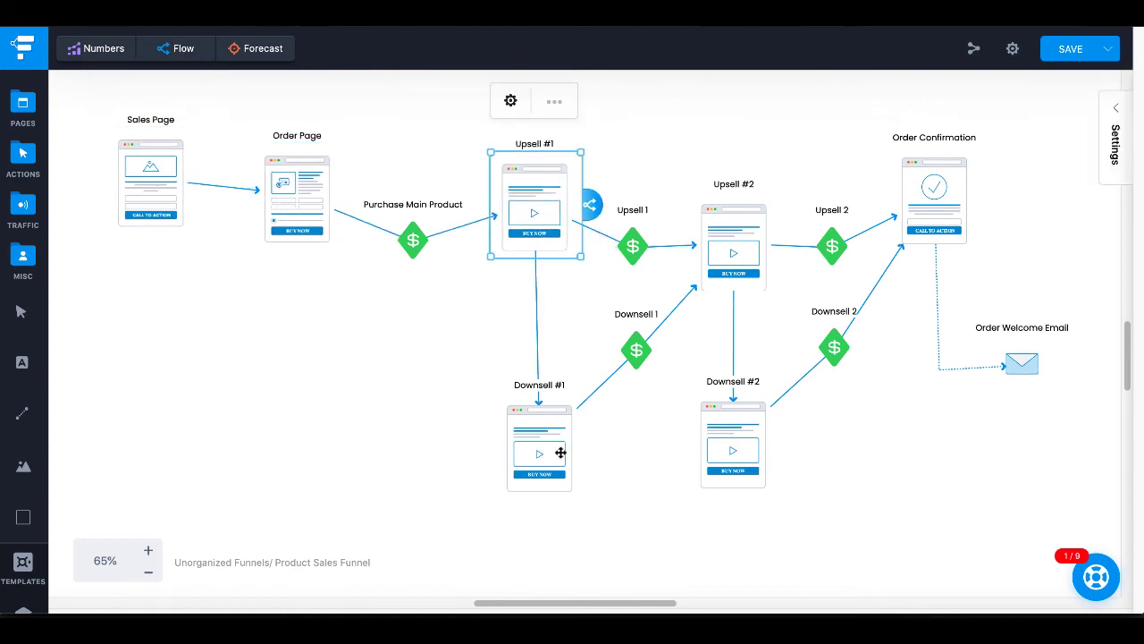
drag(558, 447, 523, 424)
drag(744, 222, 744, 177)
drag(742, 426, 725, 419)
drag(941, 173, 968, 170)
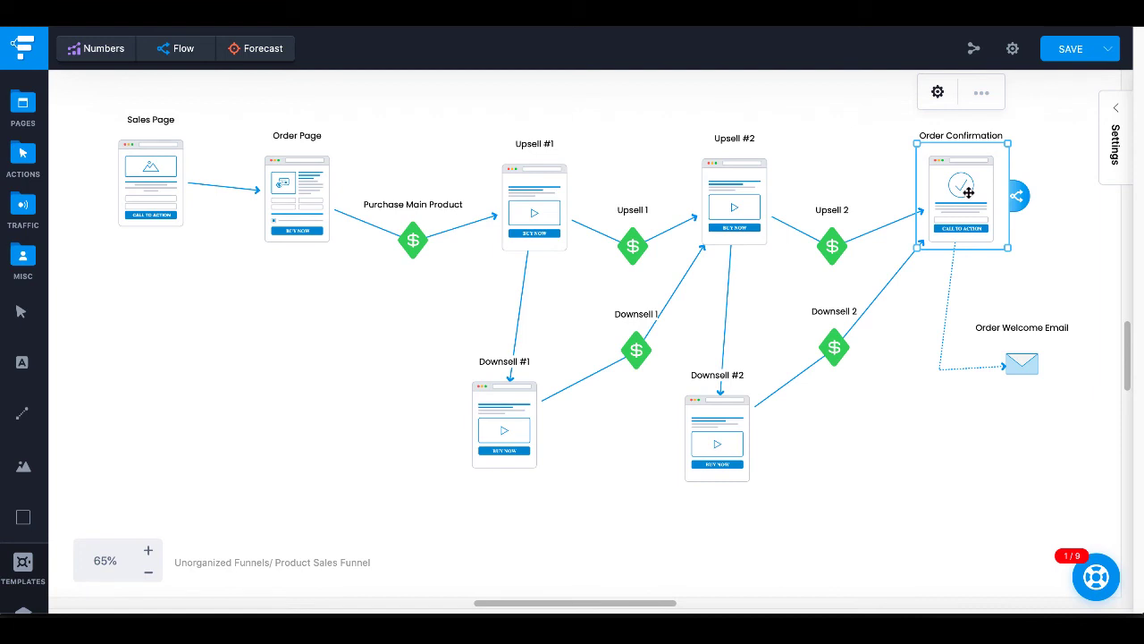
mouse_move(972, 180)
mouse_down()
mouse_move(912, 171)
mouse_move(968, 174)
mouse_up()
mouse_move(1024, 359)
mouse_down()
mouse_move(978, 382)
mouse_move(1022, 381)
mouse_move(1025, 353)
mouse_up()
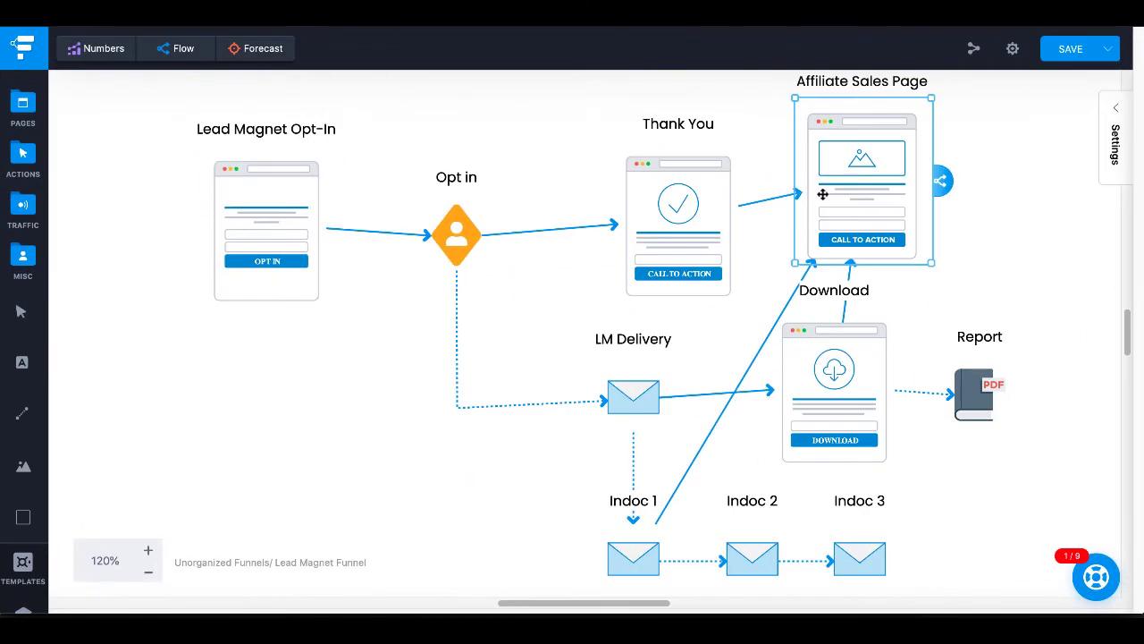
Step: Spread out the funnel nodes and place a Facebook traffic source before the Lead Magnet Opt-In page
mouse_move(856, 191)
mouse_down()
mouse_move(938, 201)
mouse_move(865, 195)
mouse_up()
drag(710, 228, 639, 223)
drag(287, 233, 318, 215)
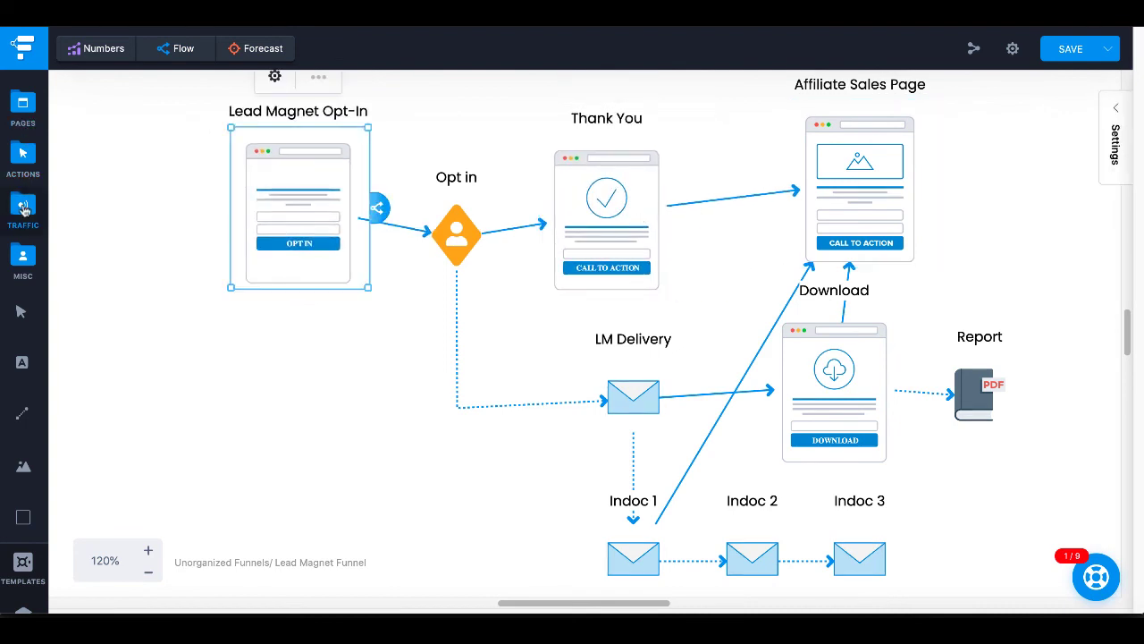
click(23, 207)
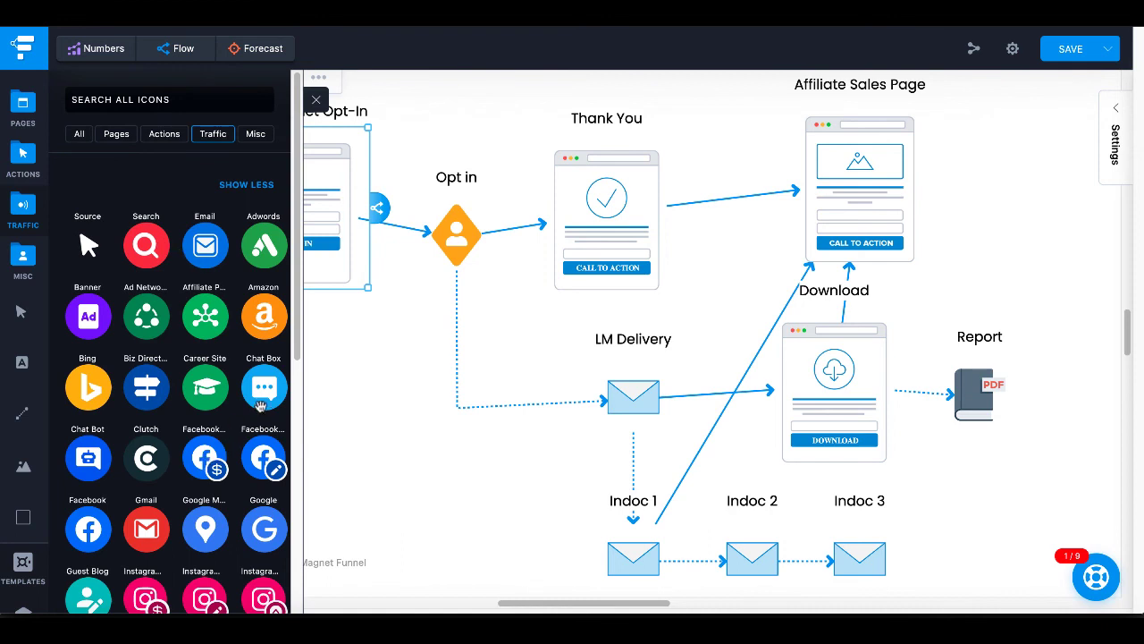
drag(95, 531, 294, 218)
click(316, 99)
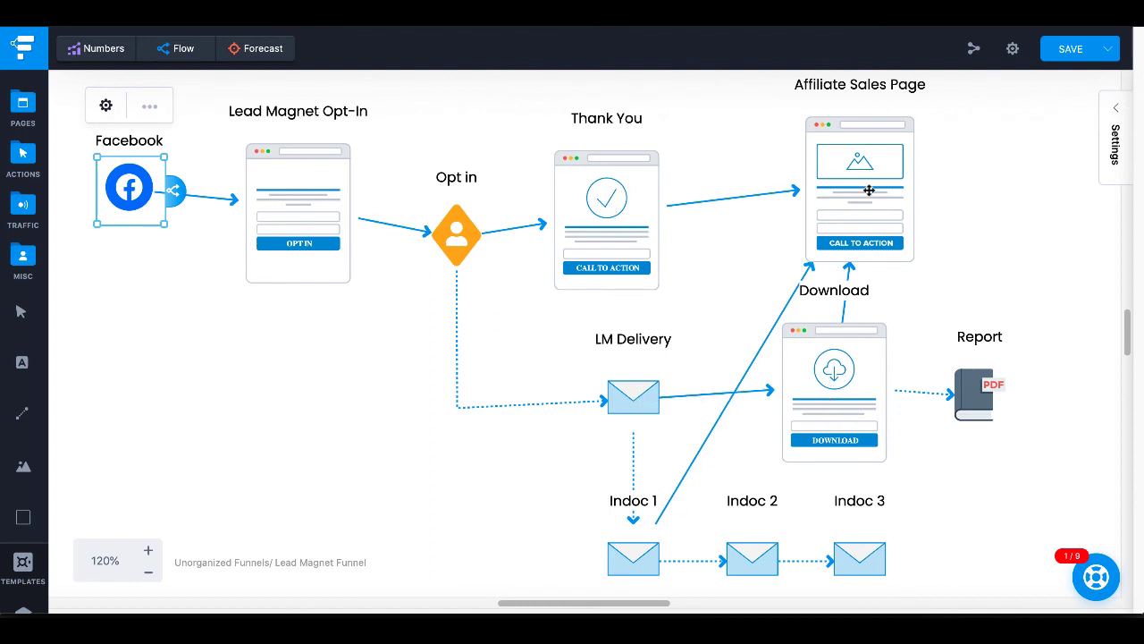
Step: Shift the Affiliate Sales Page right and nudge the Download page down-right
drag(819, 161, 844, 161)
click(337, 212)
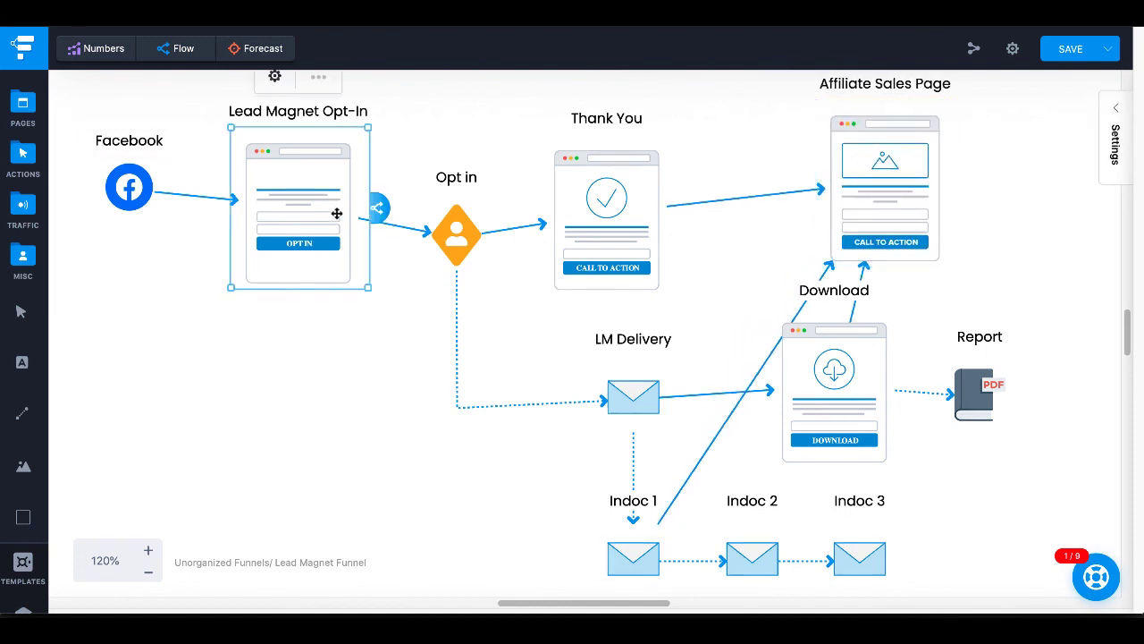
click(610, 198)
click(840, 354)
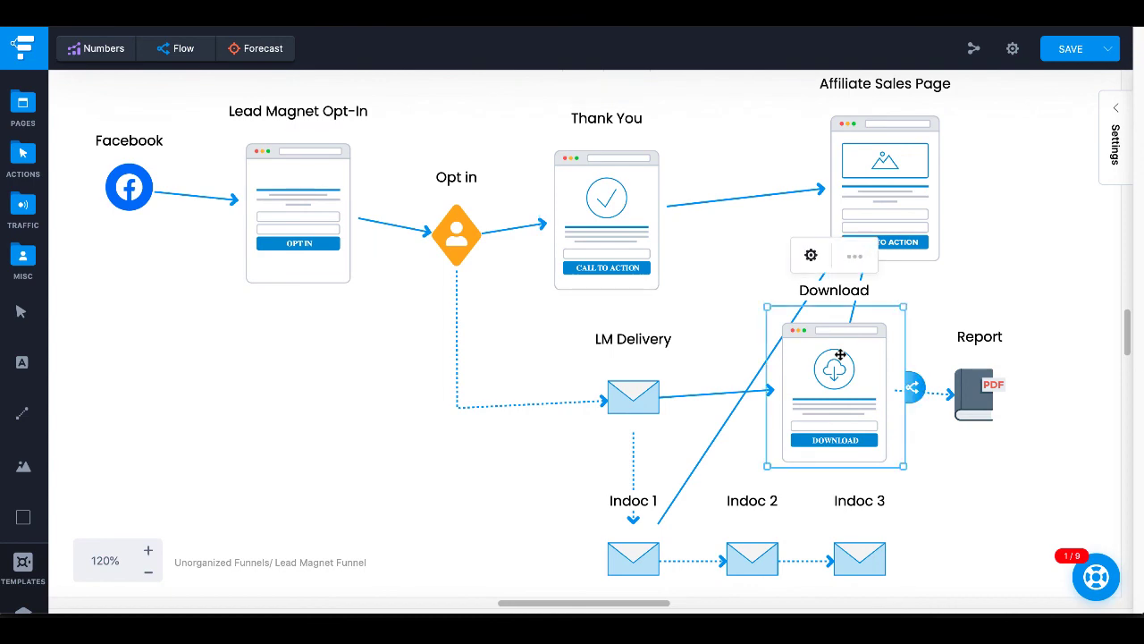
drag(840, 355, 848, 365)
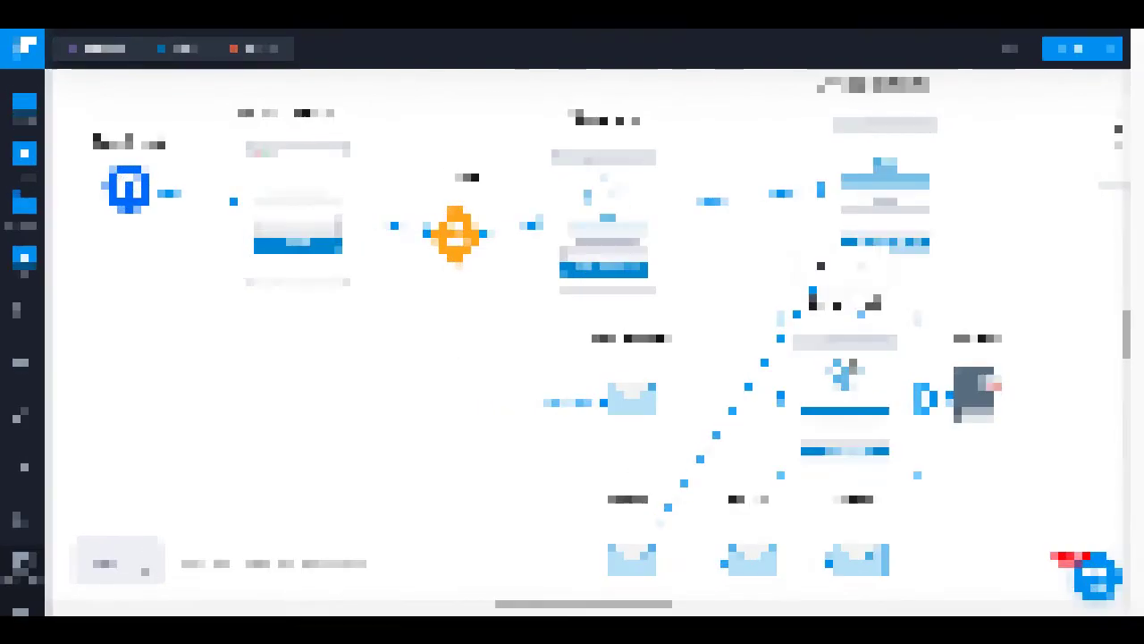